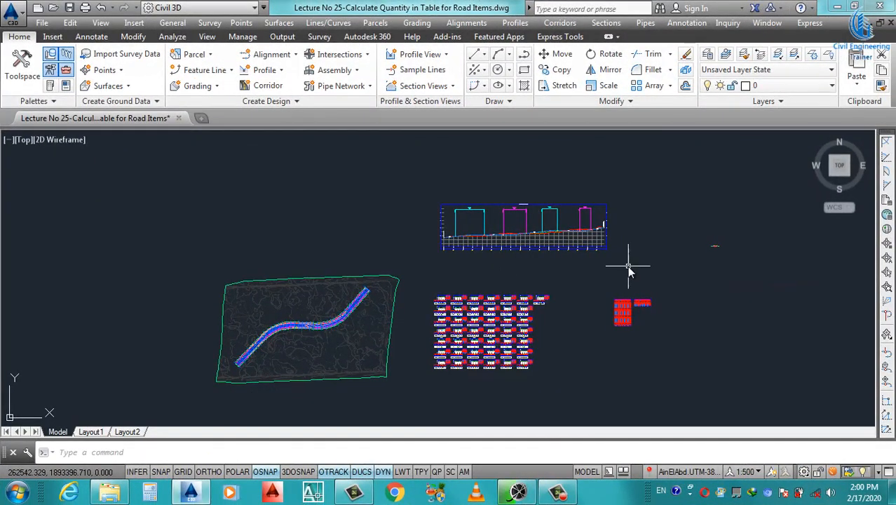
Look over the corridor plan, the profile view and the group of cross sections, down to the section at station 0+000.00
scroll(362, 308, "down", 2)
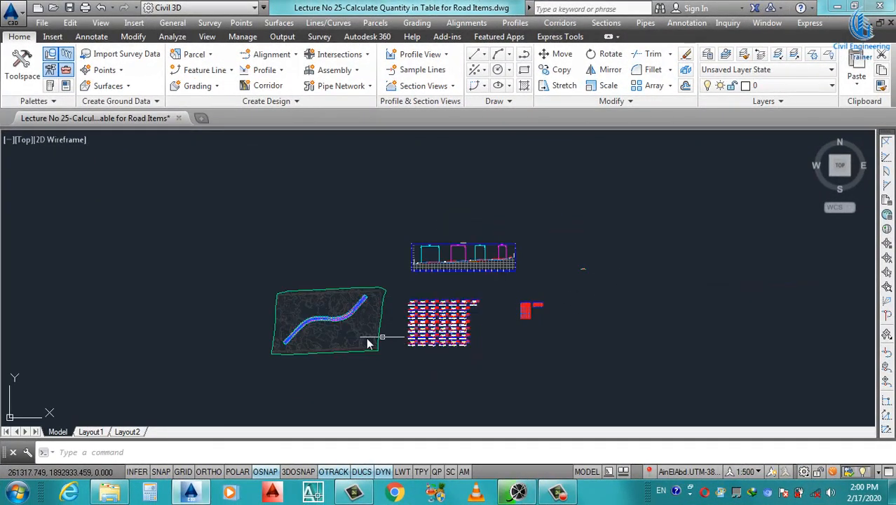
scroll(361, 341, "up", 2)
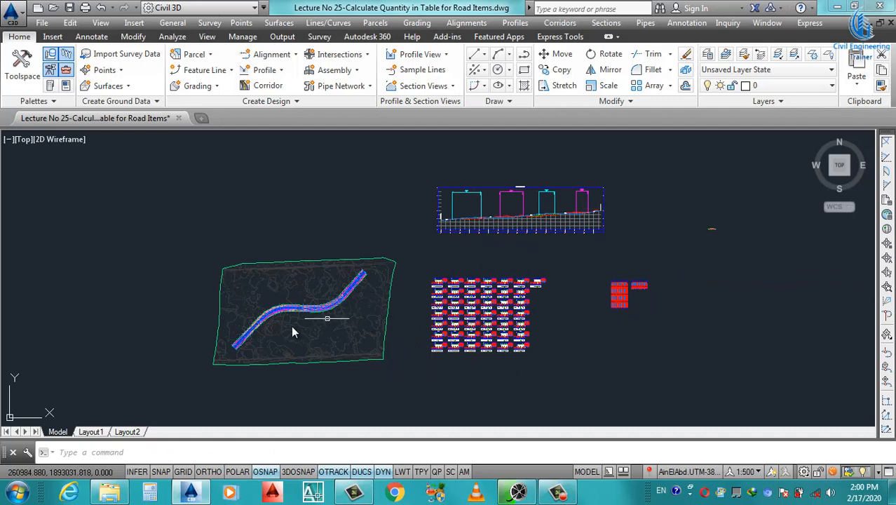
scroll(280, 320, "up", 2)
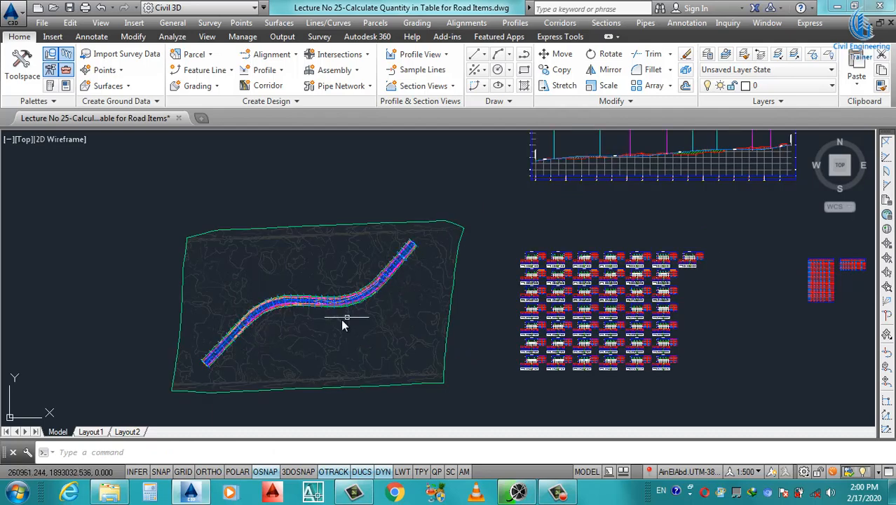
left_click(295, 343)
scroll(536, 246, "up", 3)
scroll(513, 320, "up", 2)
scroll(514, 320, "up", 2)
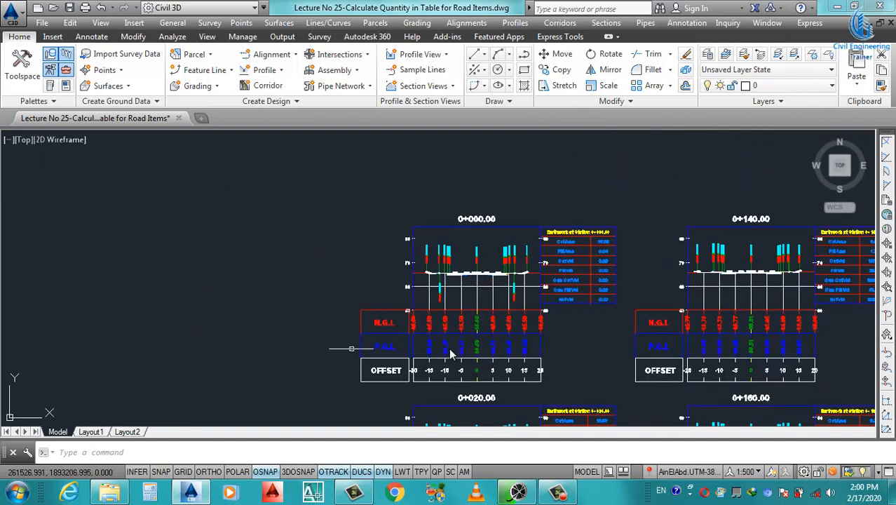
scroll(560, 235, "up", 2)
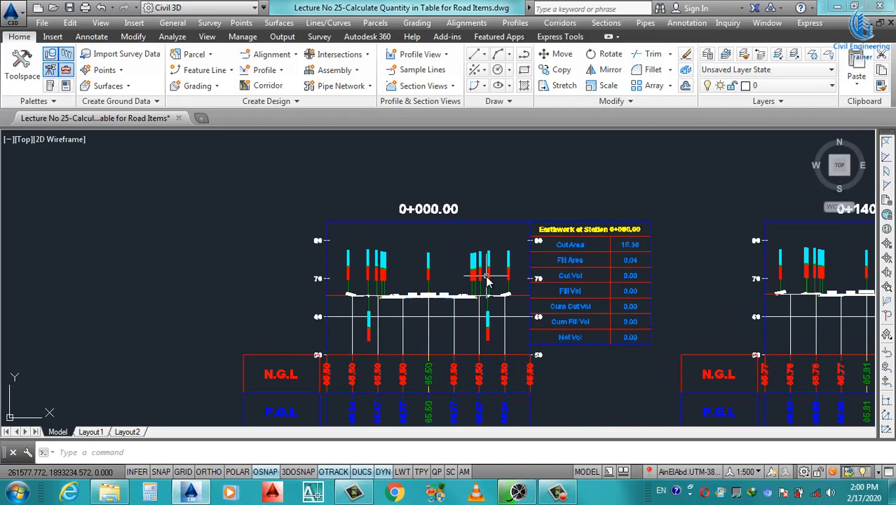
Examine the road structure, slope and elevation labels and the earthwork table of the section view at station 0+000.00
scroll(487, 280, "down", 5)
scroll(197, 279, "up", 8)
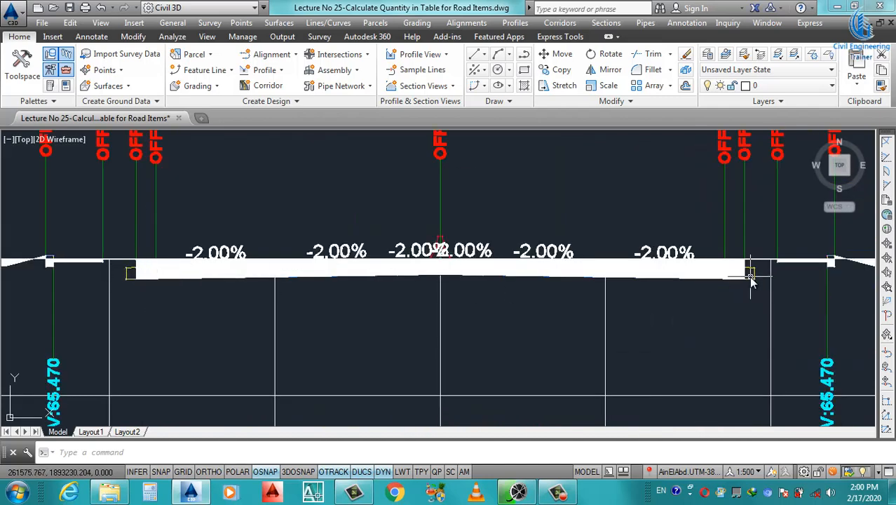
scroll(521, 260, "down", 7)
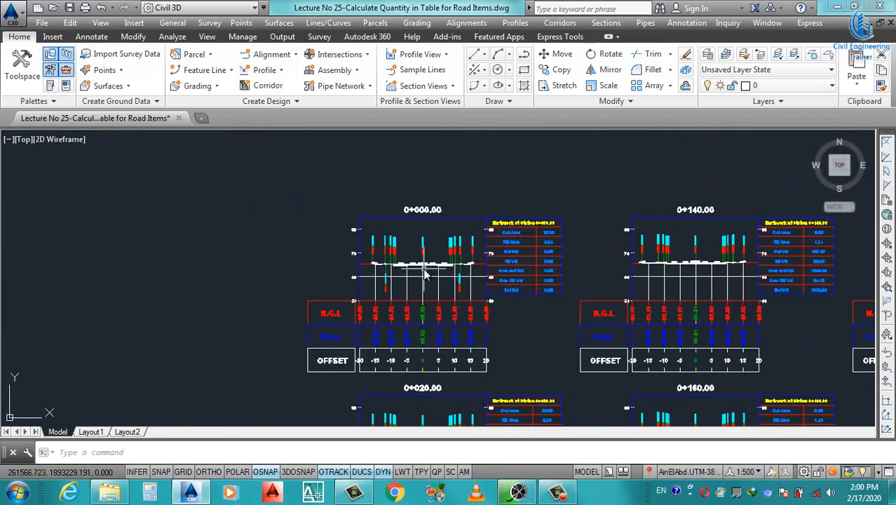
scroll(461, 268, "up", 3)
scroll(594, 264, "down", 1)
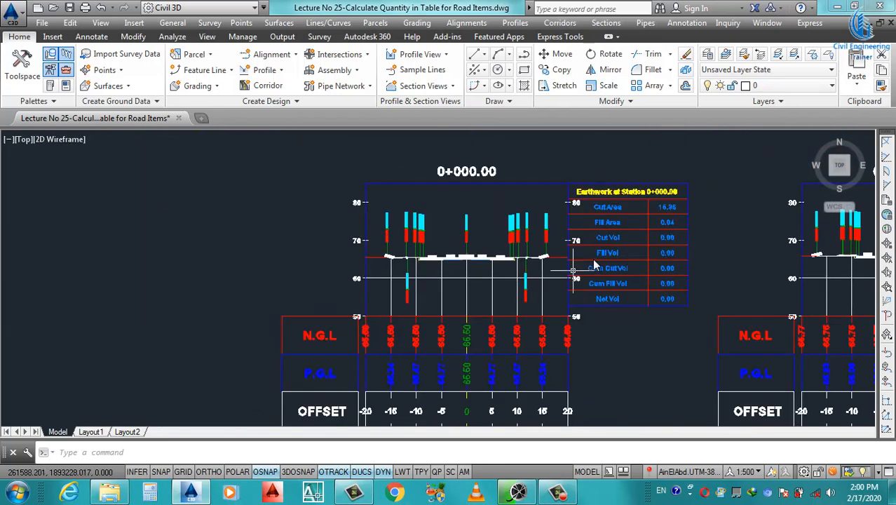
scroll(594, 265, "down", 2)
scroll(616, 299, "up", 4)
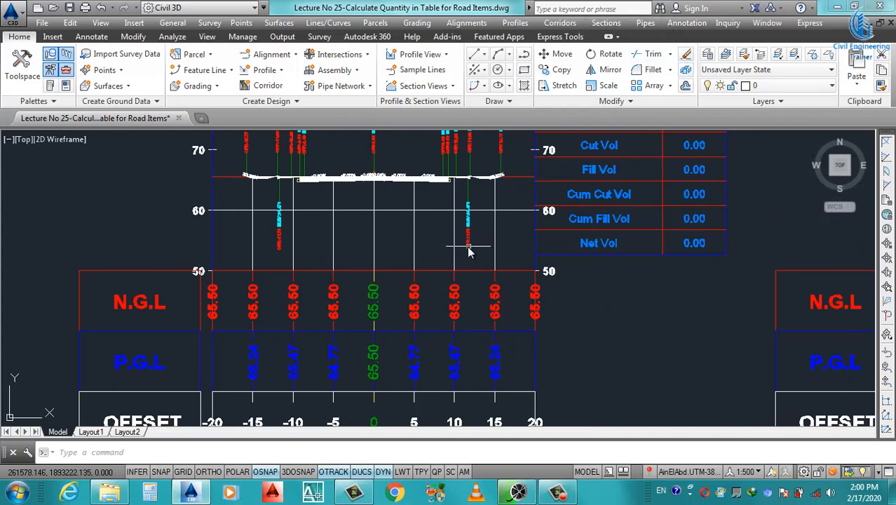
scroll(469, 251, "down", 3)
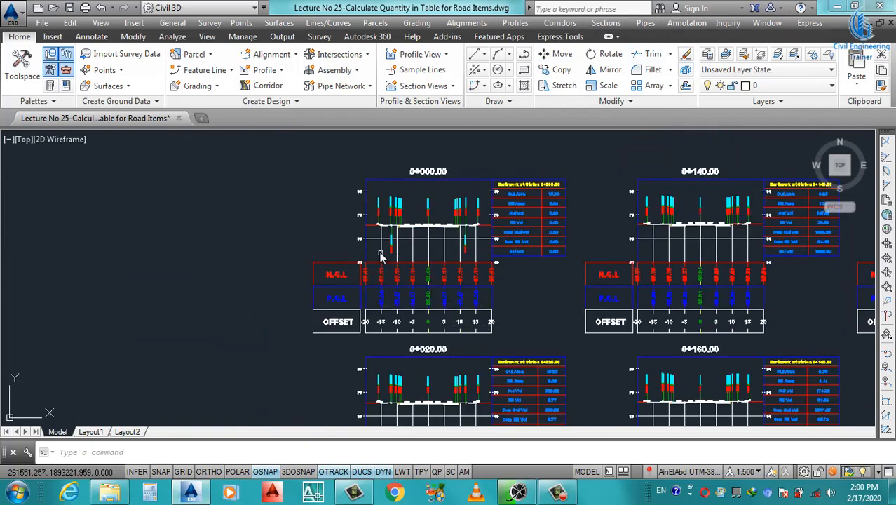
scroll(381, 257, "down", 2)
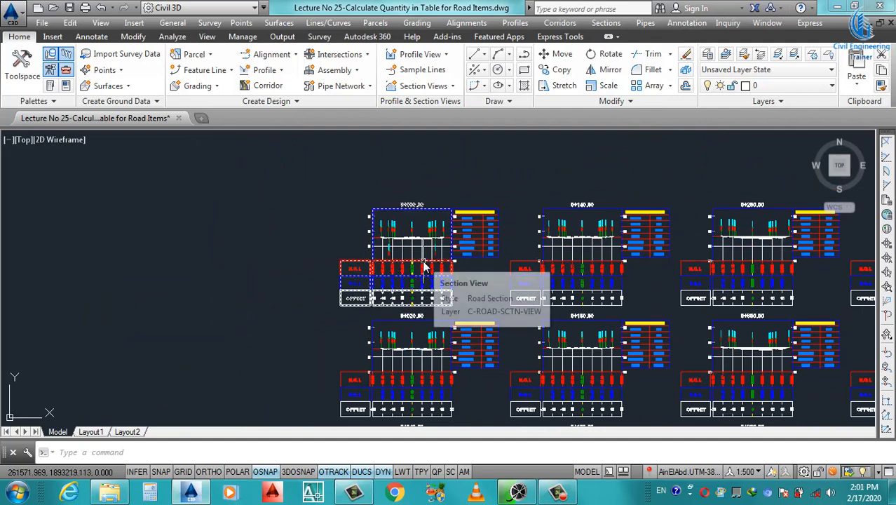
scroll(460, 269, "down", 2)
scroll(421, 249, "up", 6)
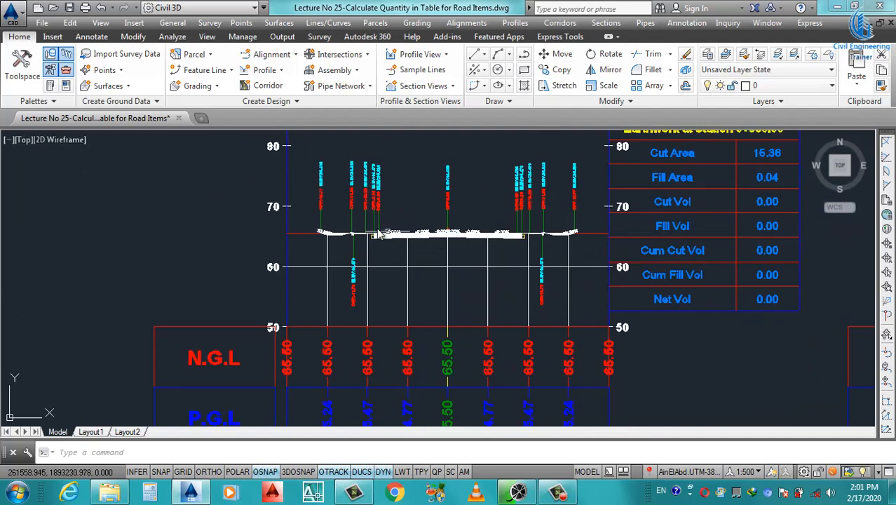
scroll(449, 249, "down", 2)
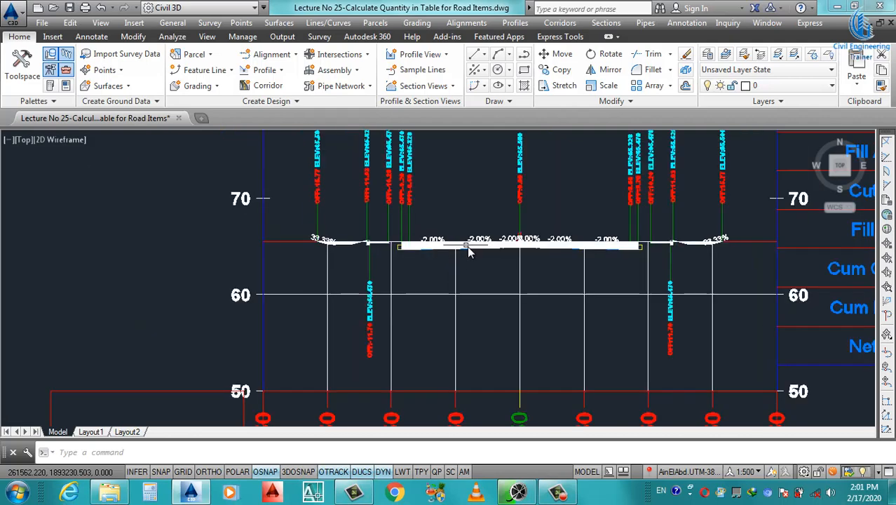
Turn off drawing of the Earthworks material in the section view group properties of the station 0+000.00 section view
left_click(454, 263)
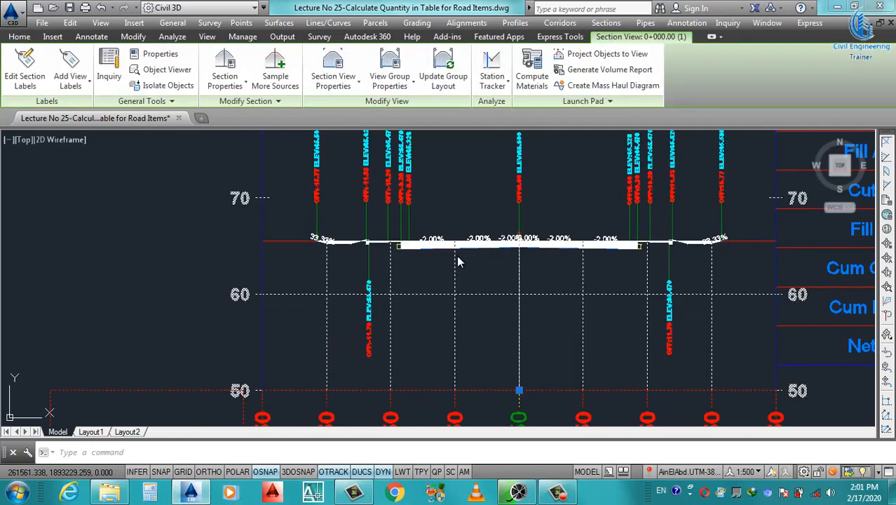
right_click(621, 227)
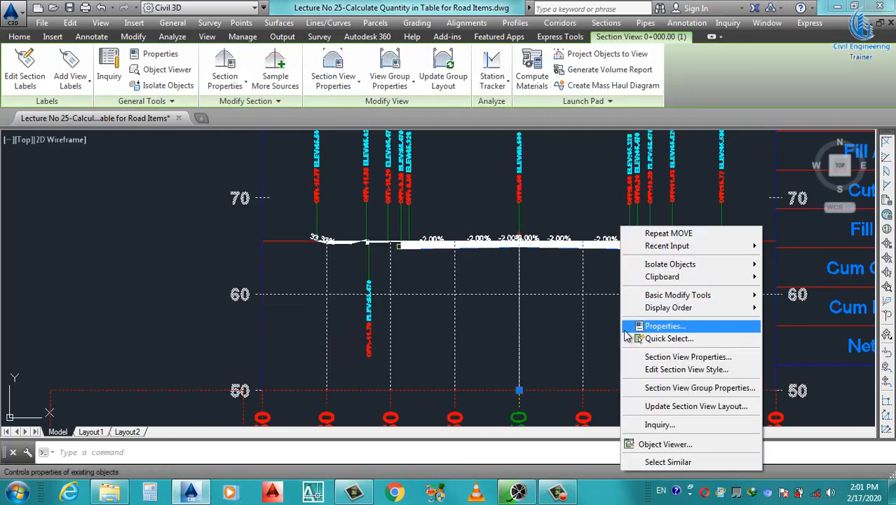
left_click(692, 390)
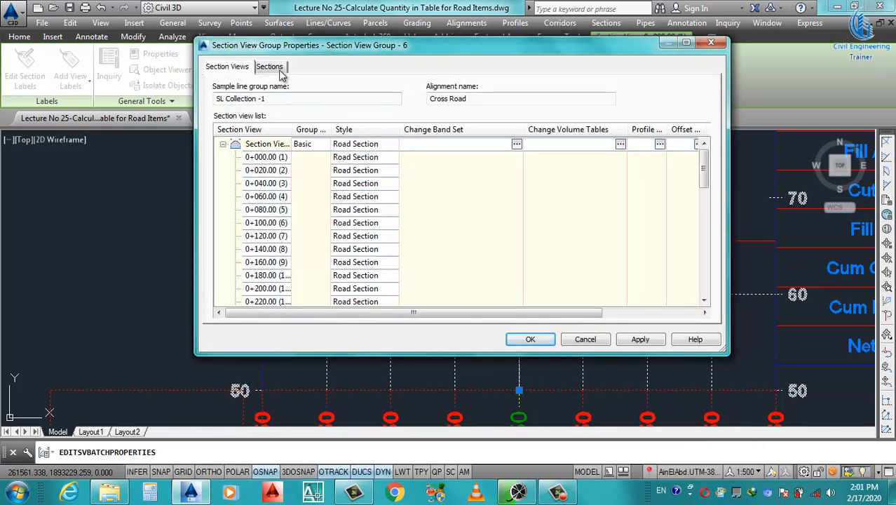
left_click(280, 71)
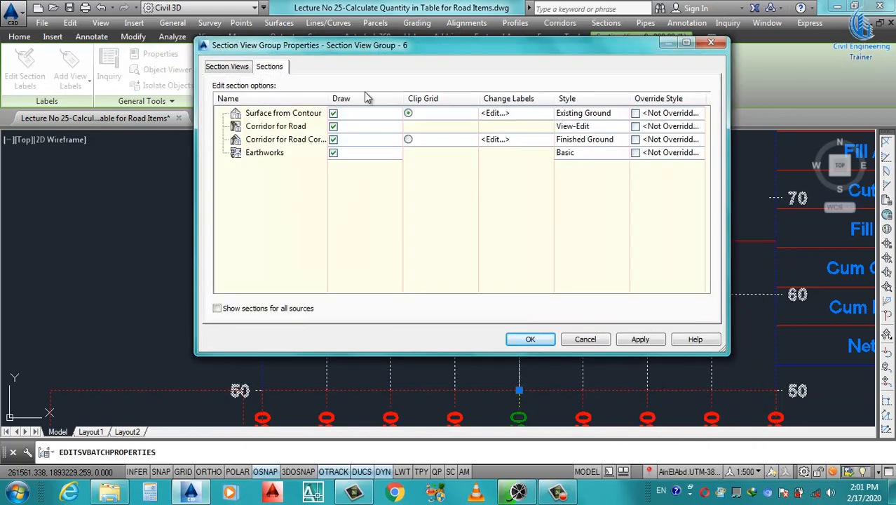
left_click(334, 153)
left_click(333, 153)
left_click(334, 153)
left_click(640, 339)
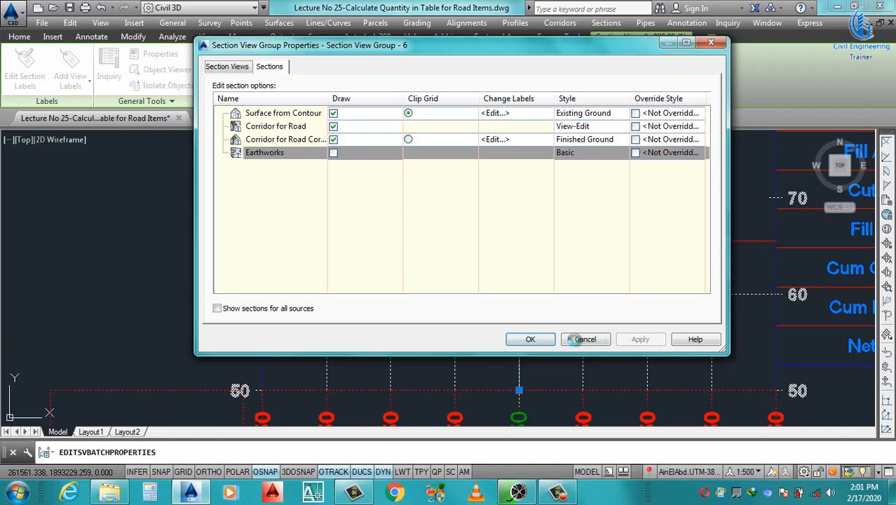
left_click(530, 339)
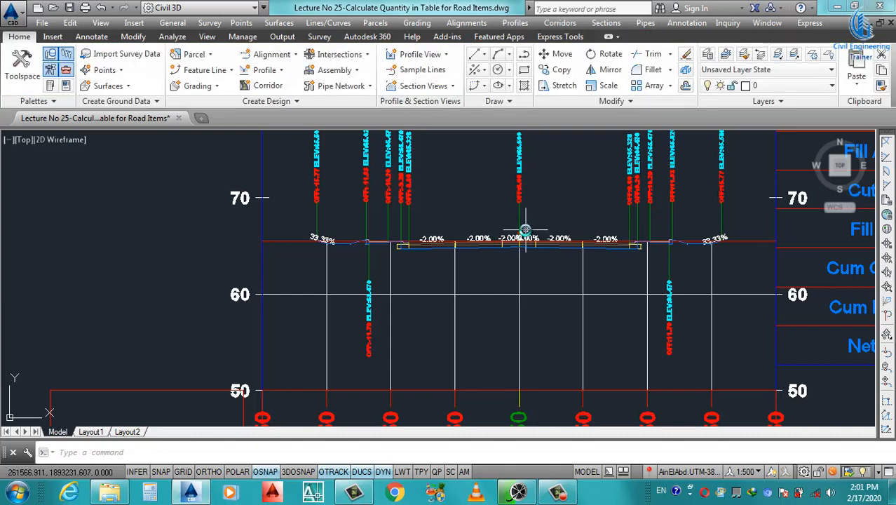
Inspect the pavement layers, median barrier and curb in the section view at station 0+000.00
scroll(523, 232, "up", 5)
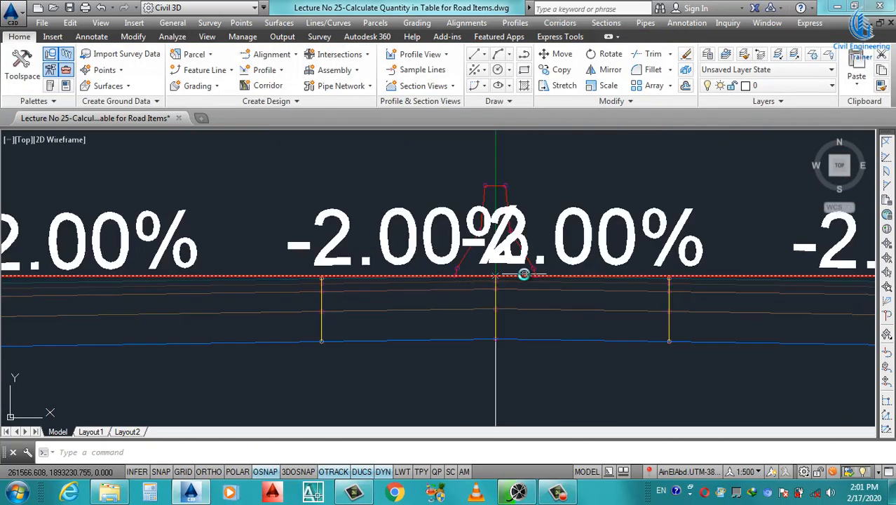
scroll(519, 277, "down", 3)
scroll(554, 275, "up", 4)
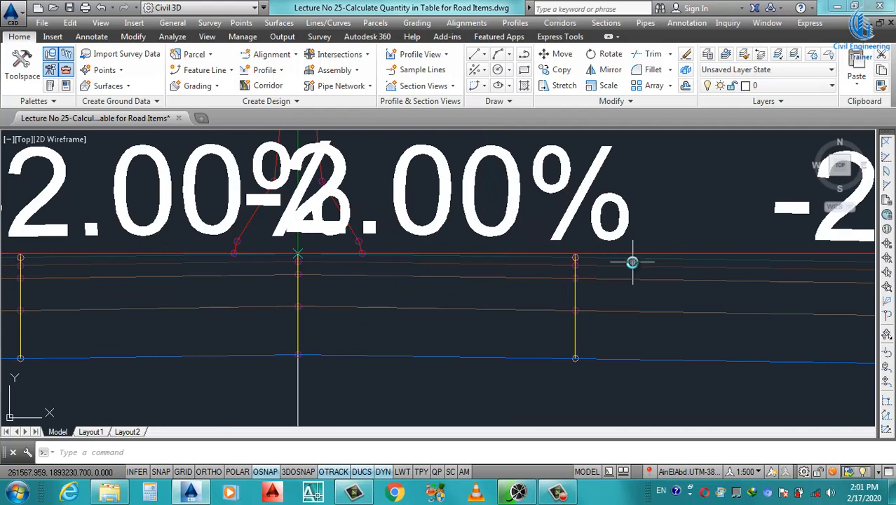
scroll(572, 315, "down", 2)
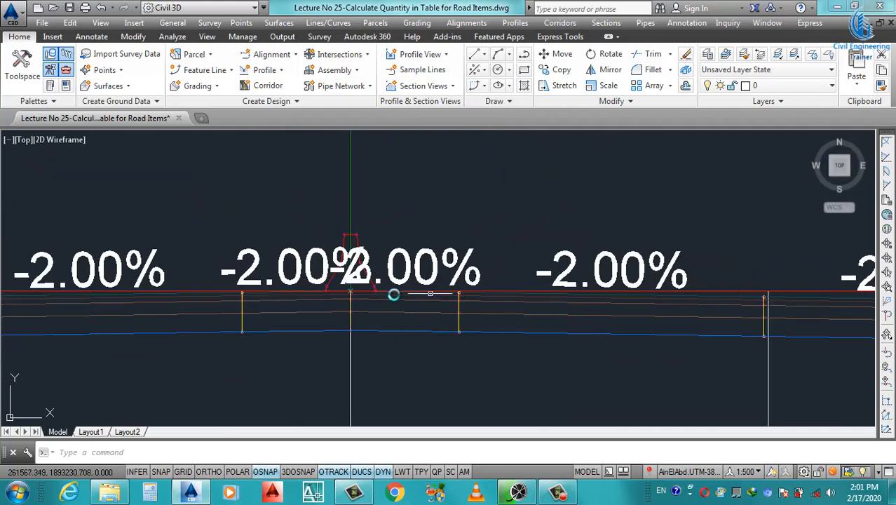
scroll(659, 300, "down", 1)
scroll(624, 307, "up", 2)
scroll(623, 307, "down", 2)
scroll(626, 304, "up", 5)
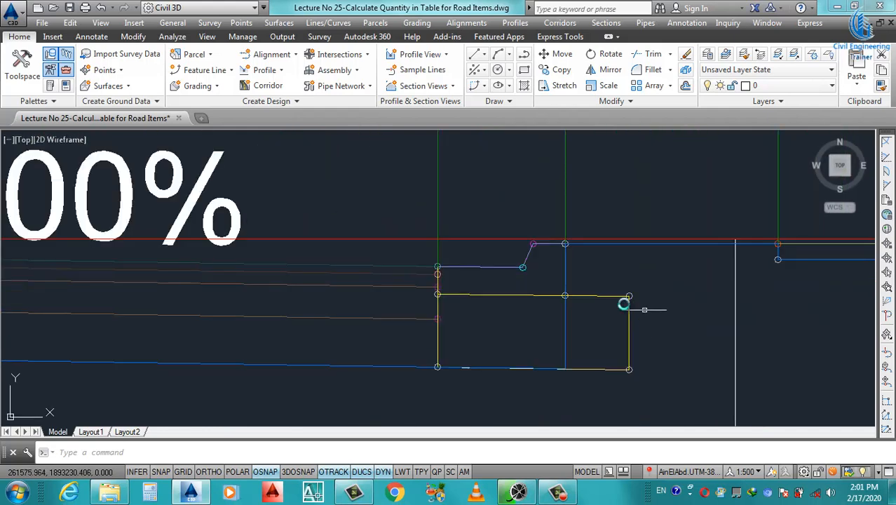
scroll(533, 315, "down", 2)
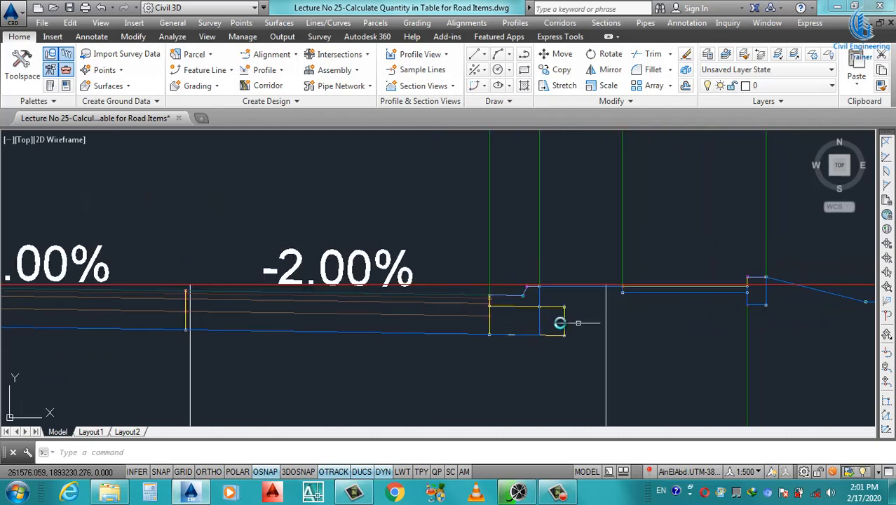
left_click(447, 322)
key("Escape")
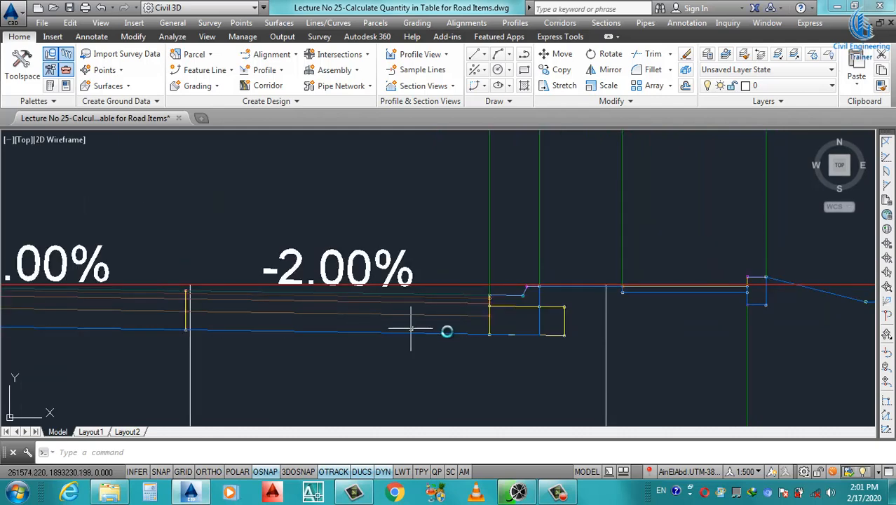
Inspect the sidewalk, outer curb and side slope beyond the pavement edge in the same section view
scroll(491, 312, "down", 1)
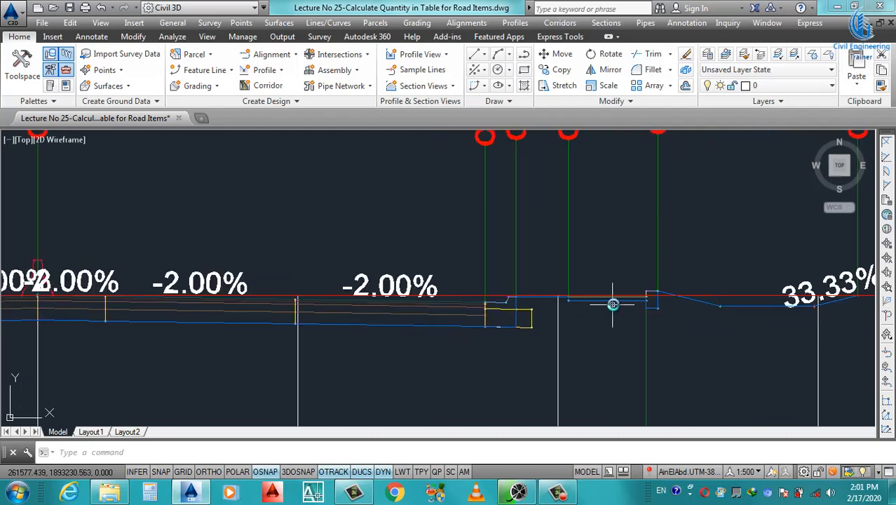
scroll(677, 300, "up", 2)
scroll(515, 304, "down", 2)
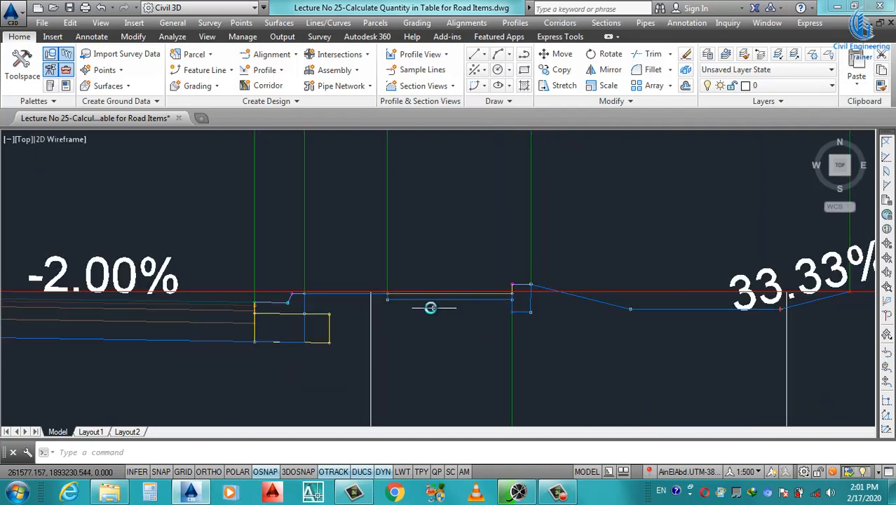
scroll(407, 301, "up", 3)
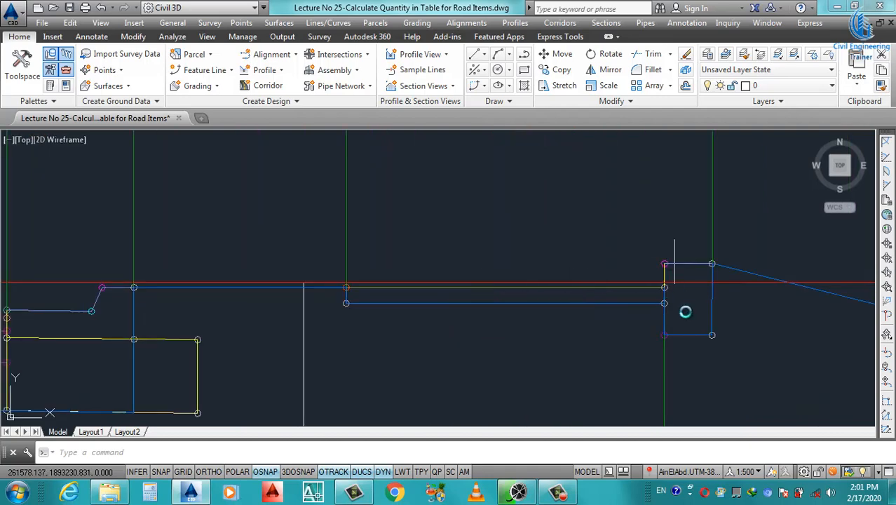
scroll(698, 304, "down", 1)
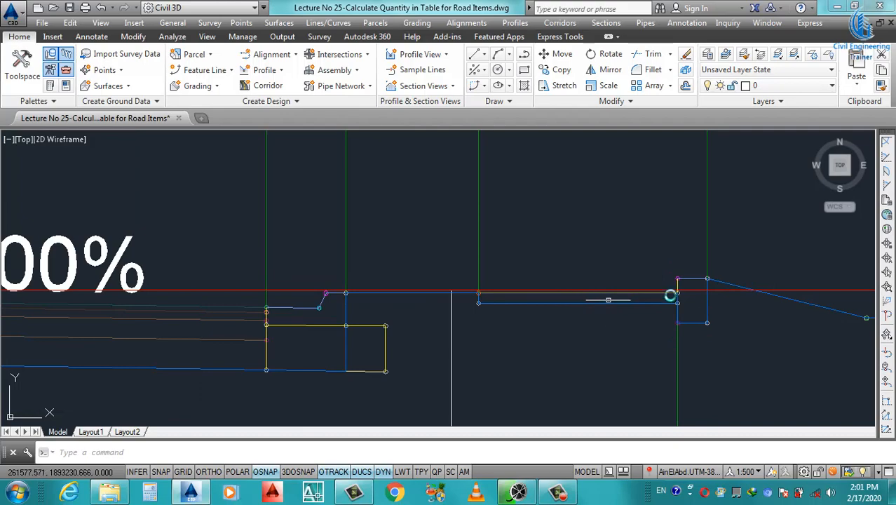
scroll(698, 316, "down", 2)
scroll(577, 304, "down", 1)
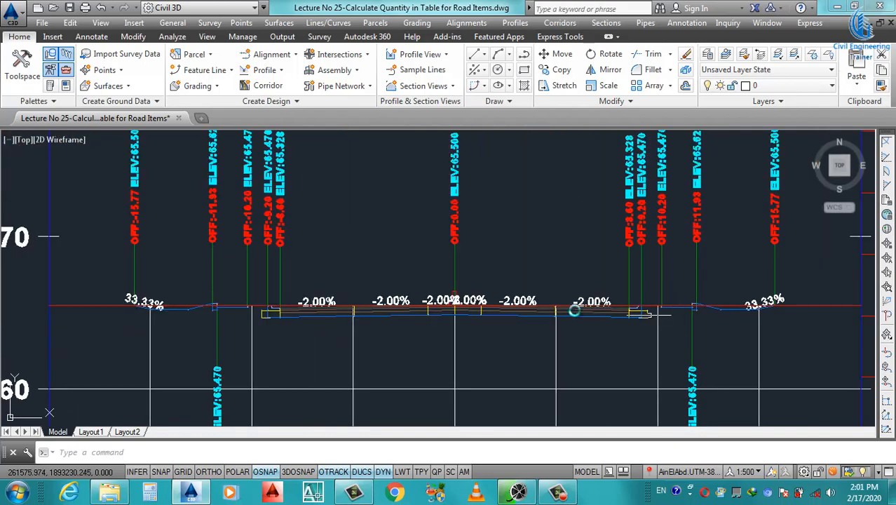
Start Compute Materials for the Cross Road alignment and the SL Collection -1 sample line group
scroll(463, 295, "down", 2)
scroll(435, 273, "down", 5)
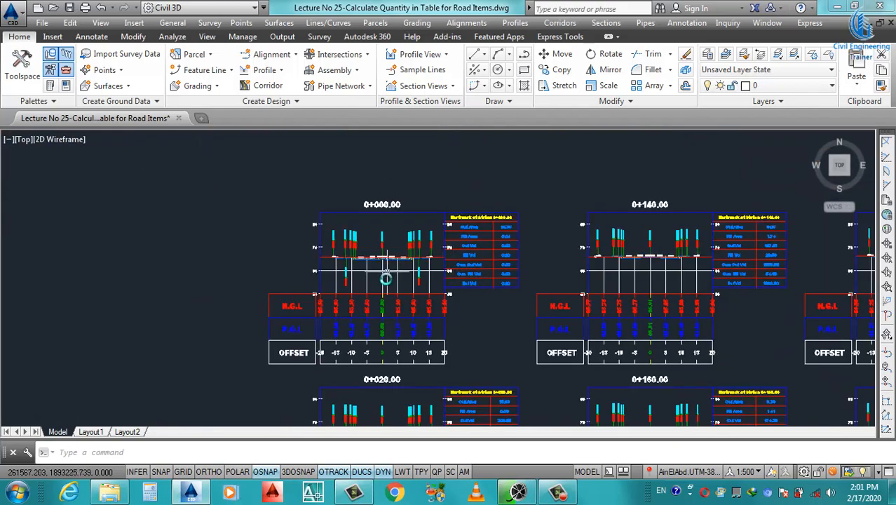
scroll(409, 250, "down", 4)
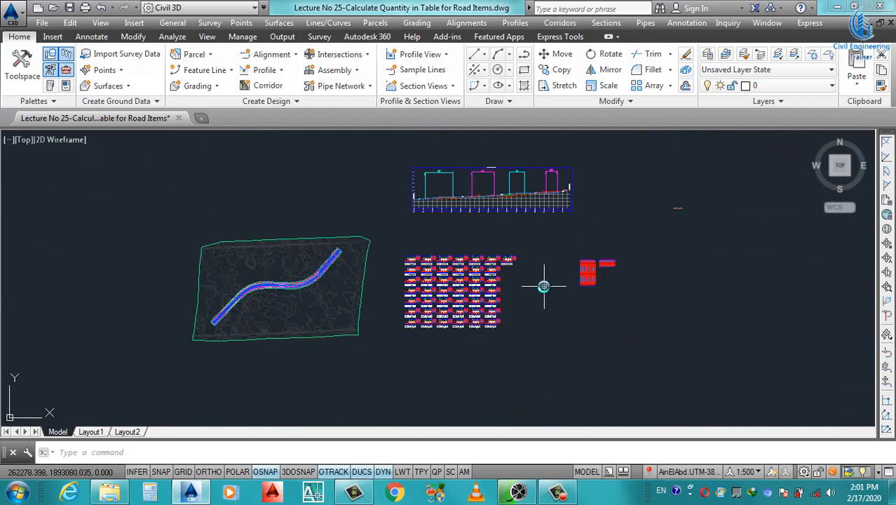
scroll(542, 286, "up", 4)
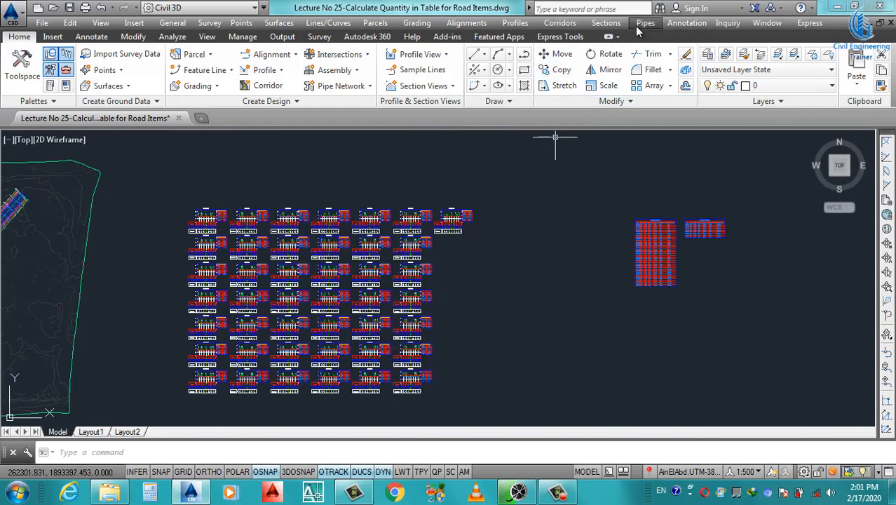
left_click(607, 23)
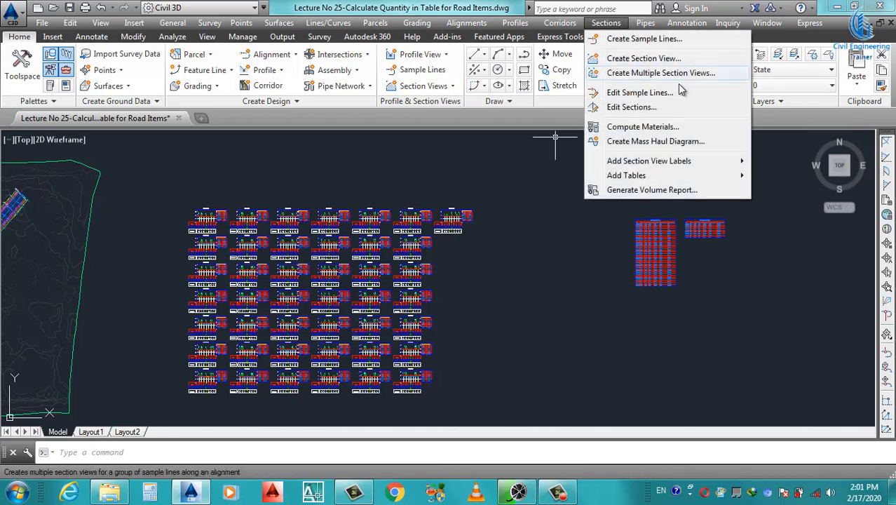
left_click(649, 127)
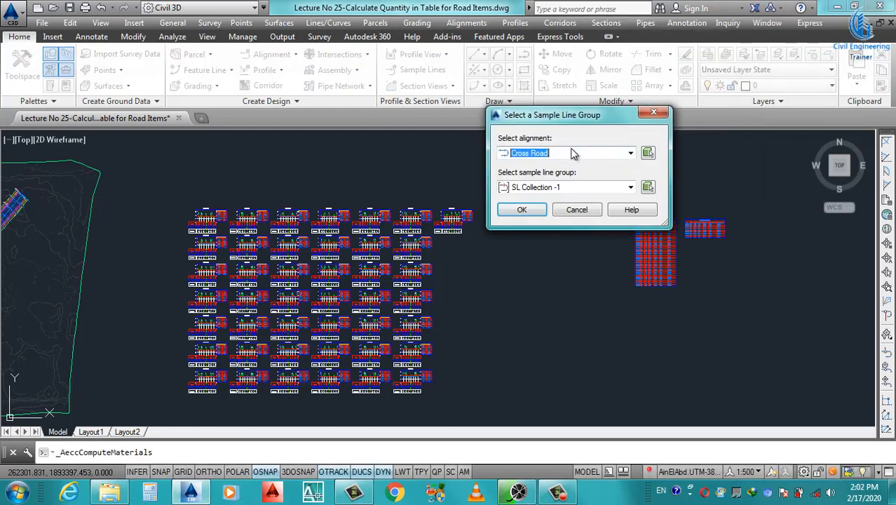
left_click(582, 153)
left_click(553, 167)
left_click(596, 187)
left_click(553, 200)
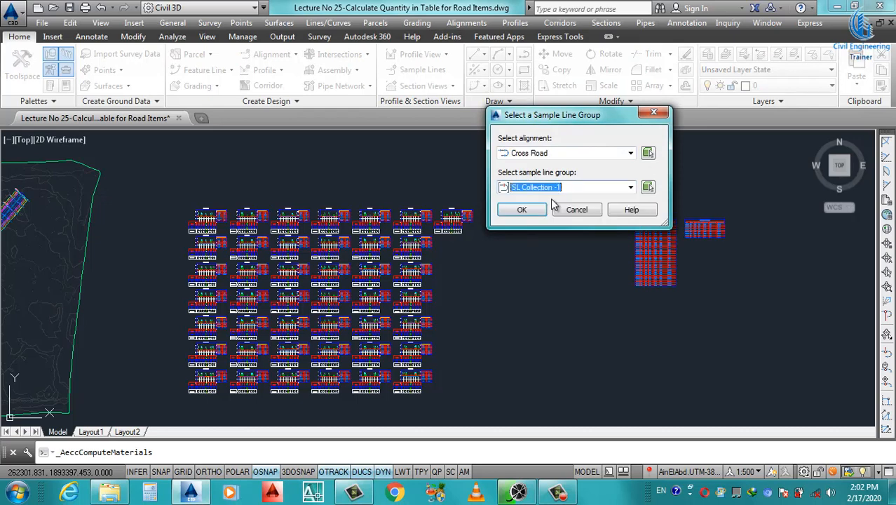
left_click(521, 209)
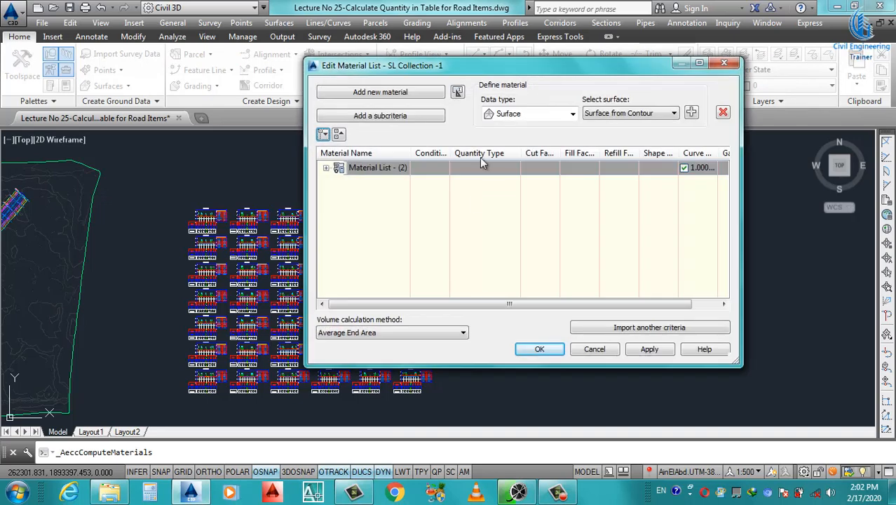
Inspect the existing Earthworks material and its base and compare surfaces in the material list
left_click_drag(565, 68, 605, 71)
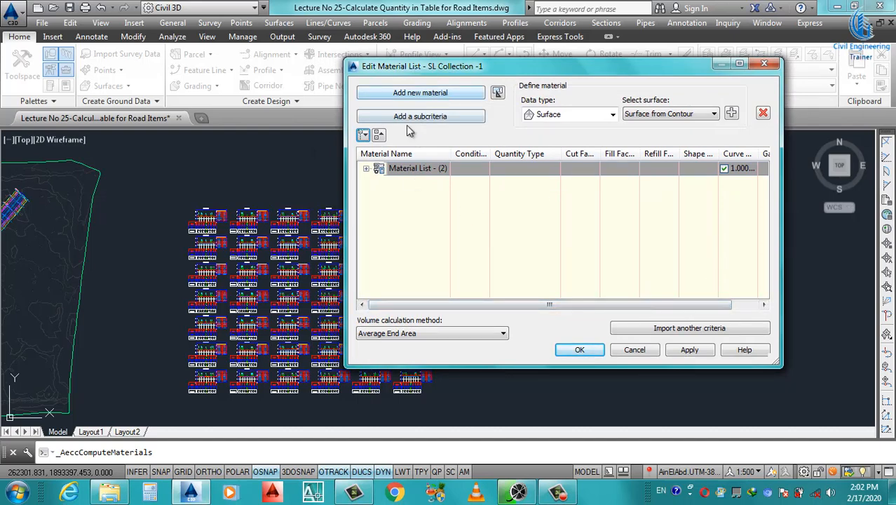
left_click(366, 169)
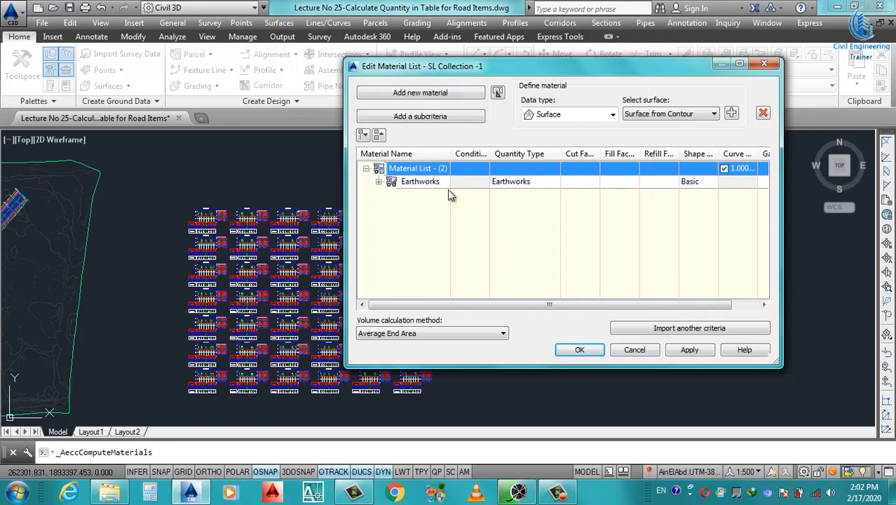
left_click(379, 182)
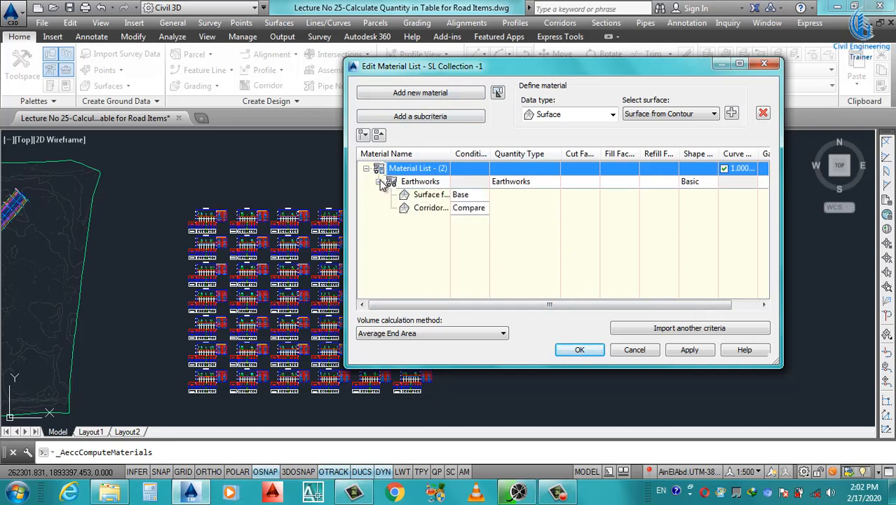
left_click(379, 182)
left_click(367, 169)
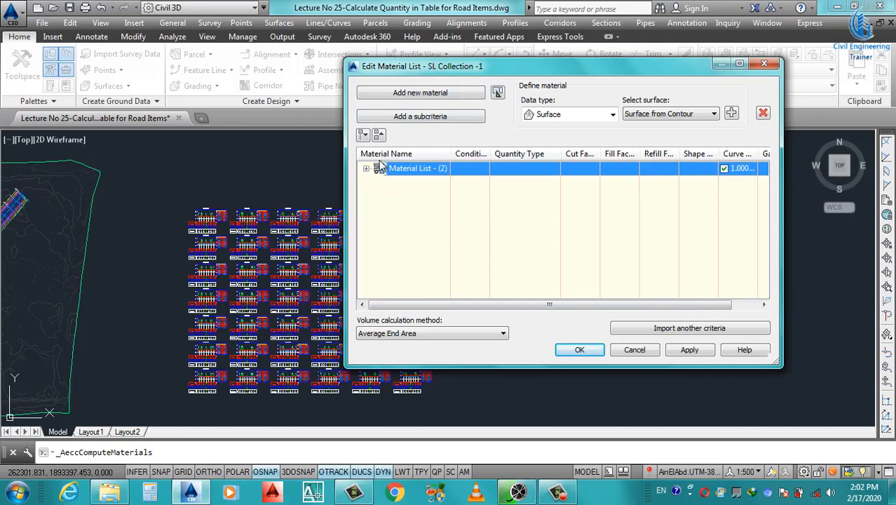
Set the data type for defining materials to Corridor Shape and review the available corridor shapes
left_click(582, 114)
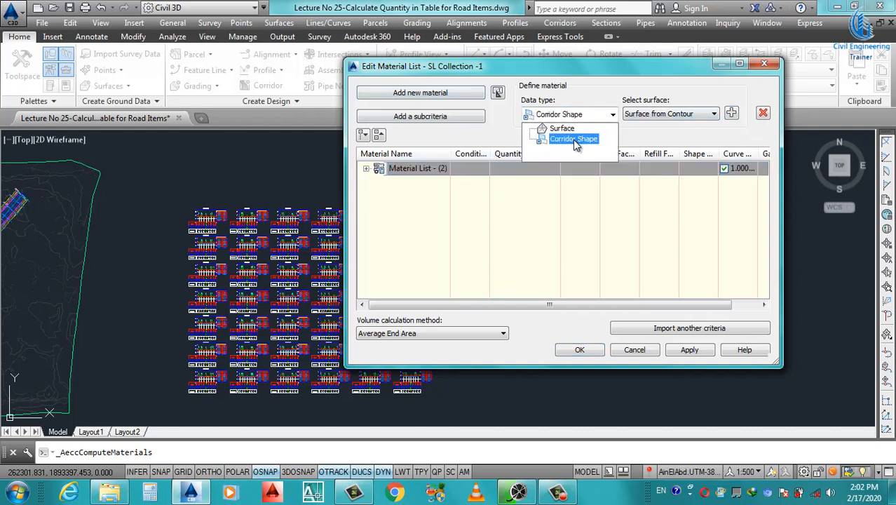
left_click(573, 140)
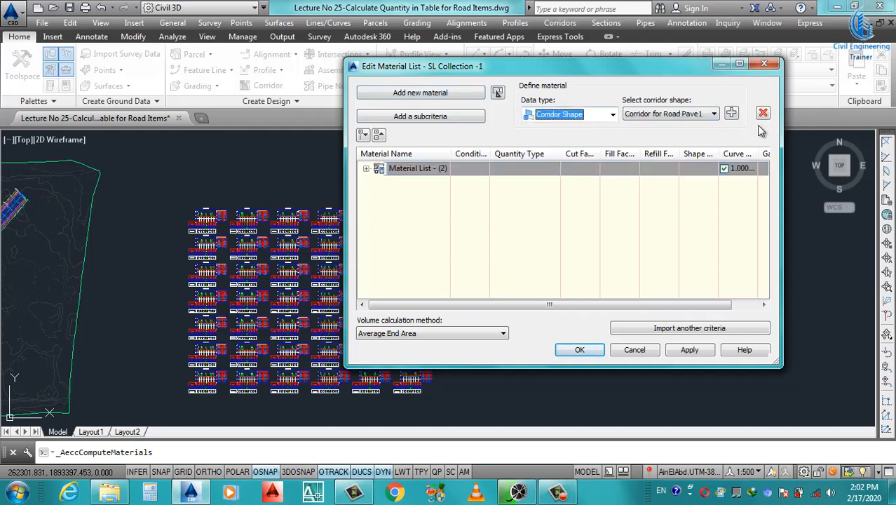
left_click(715, 115)
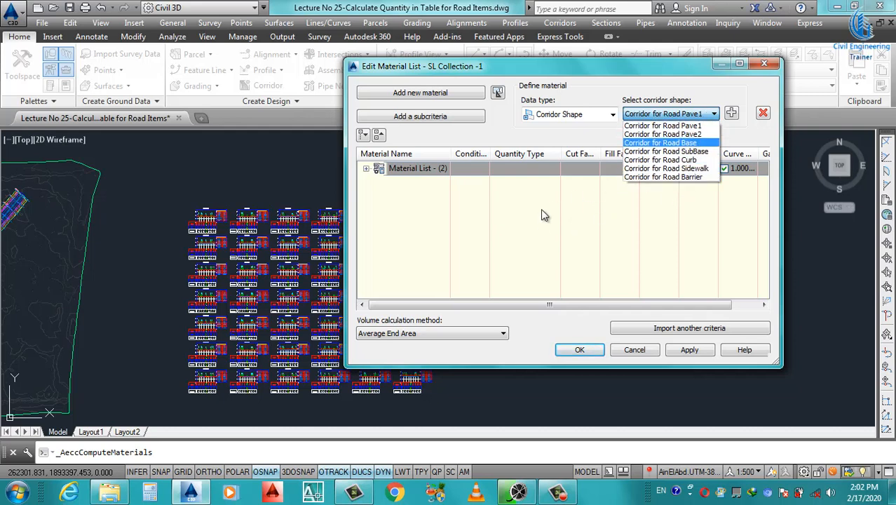
left_click(524, 188)
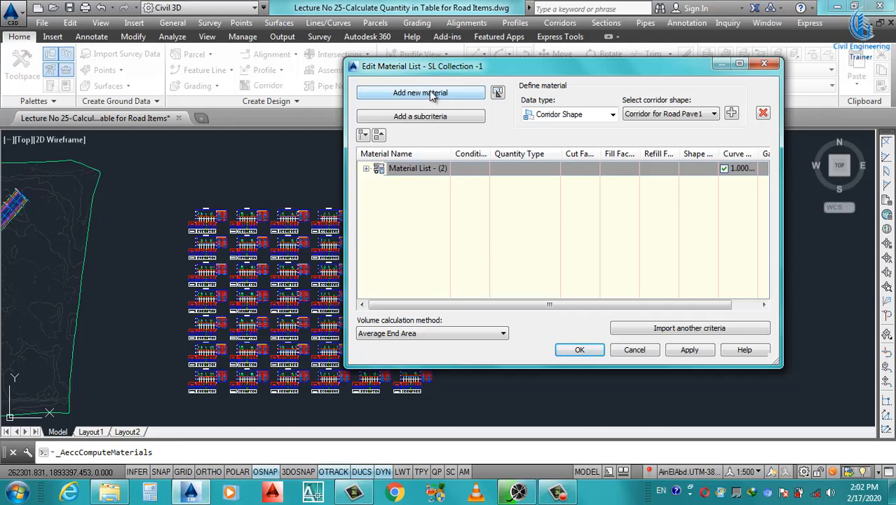
Add seven new materials to Material List - (2)
left_click(433, 96)
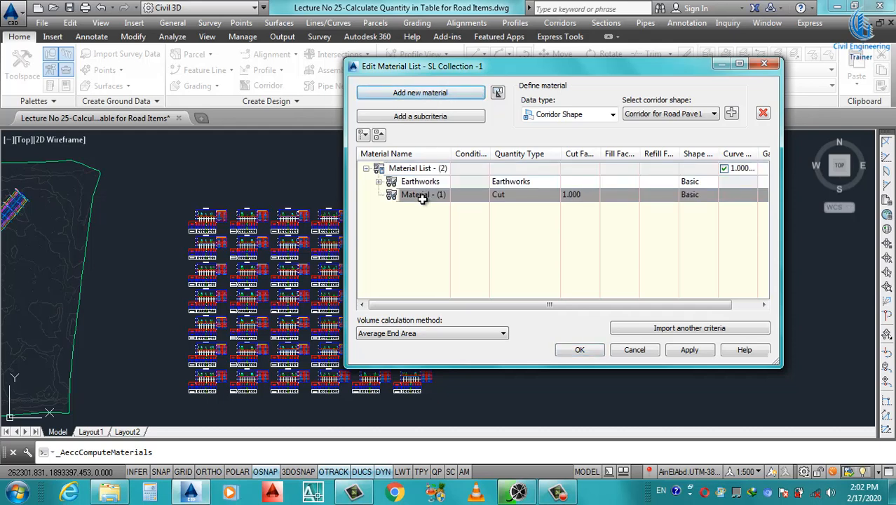
left_click(423, 95)
left_click(424, 95)
left_click(425, 96)
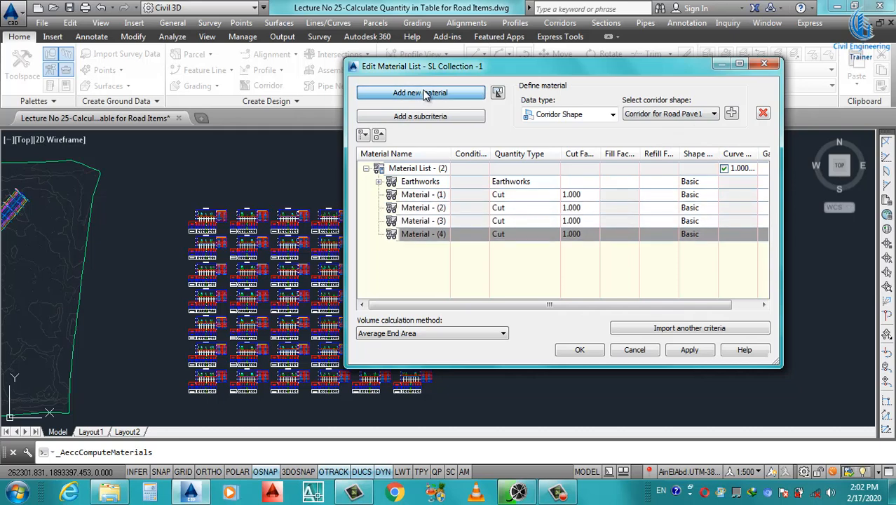
left_click(425, 95)
left_click(425, 95)
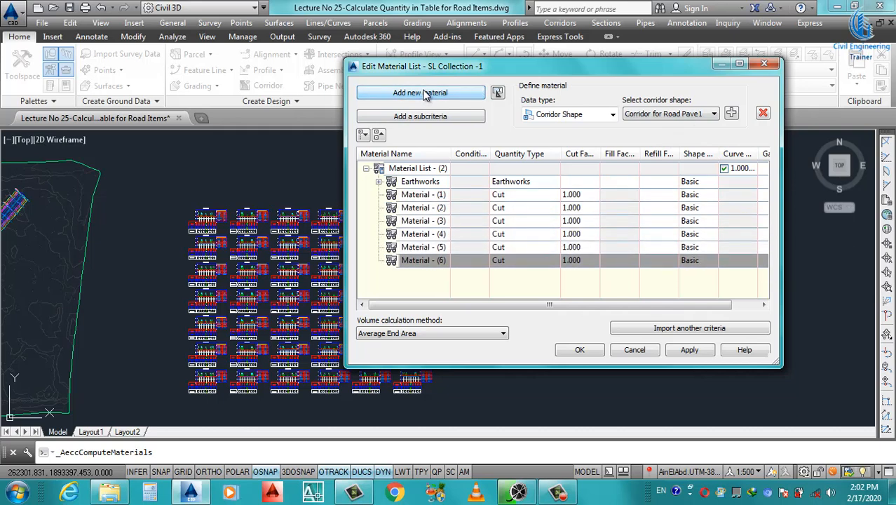
left_click(424, 94)
Review the surfaces offered by the Surface data type and return the data type to Corridor Shape
left_click(593, 115)
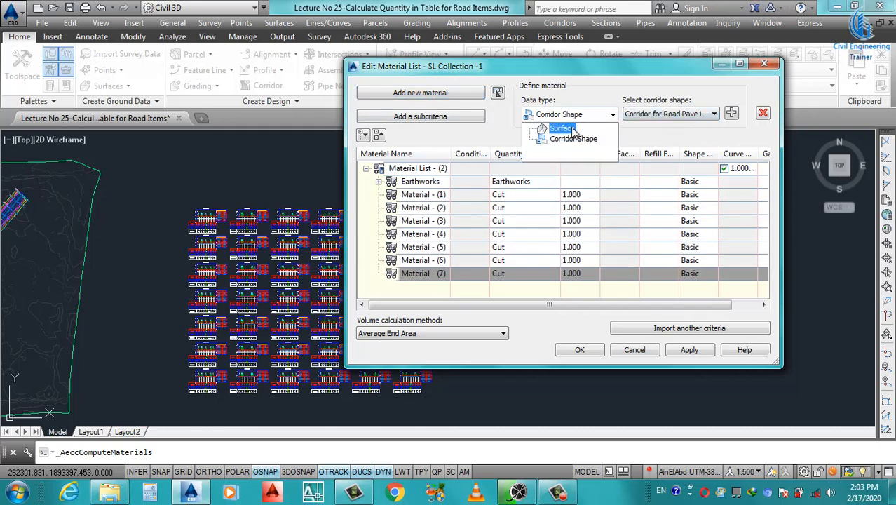
left_click(571, 129)
left_click(697, 115)
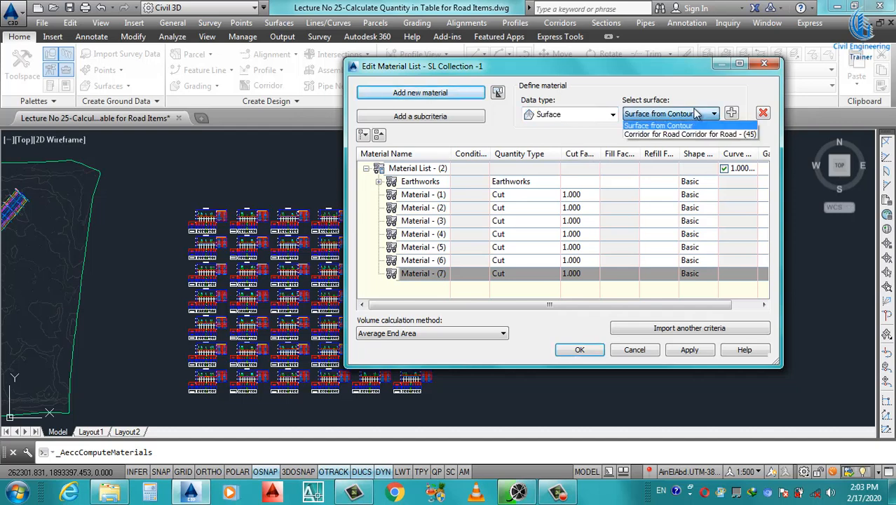
left_click(586, 120)
left_click(588, 116)
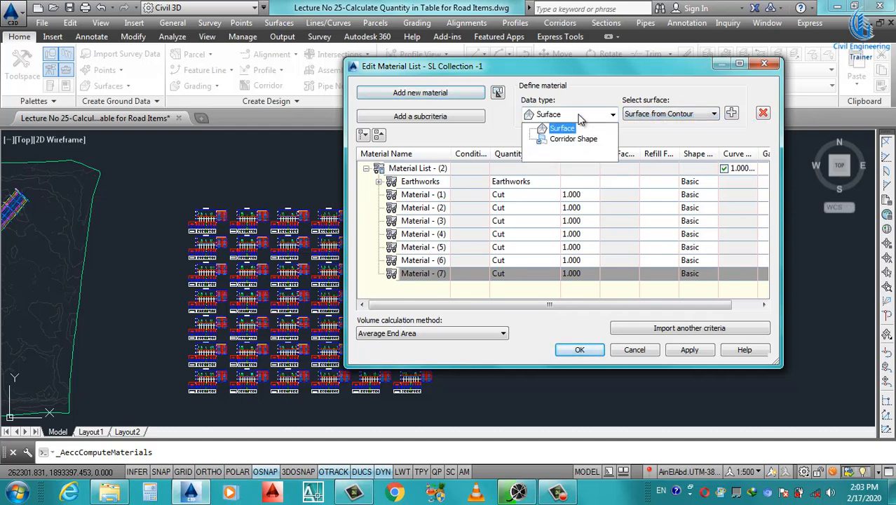
left_click(570, 140)
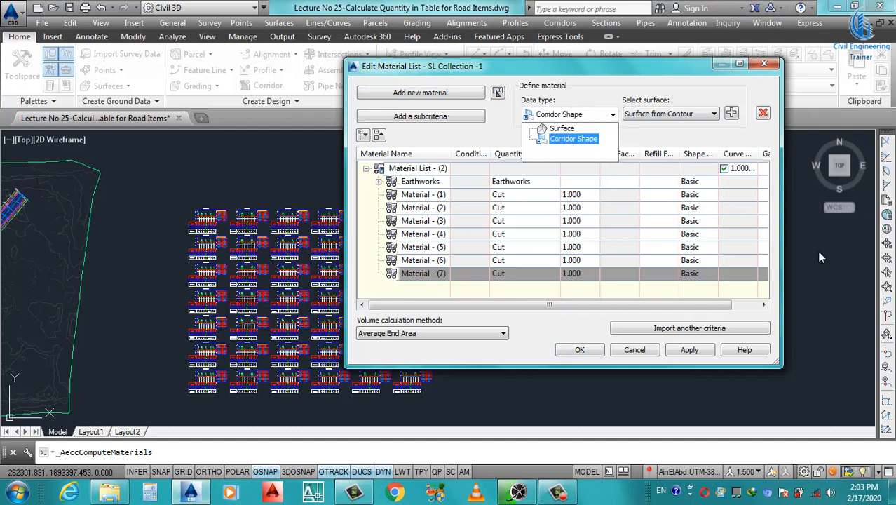
left_click(578, 141)
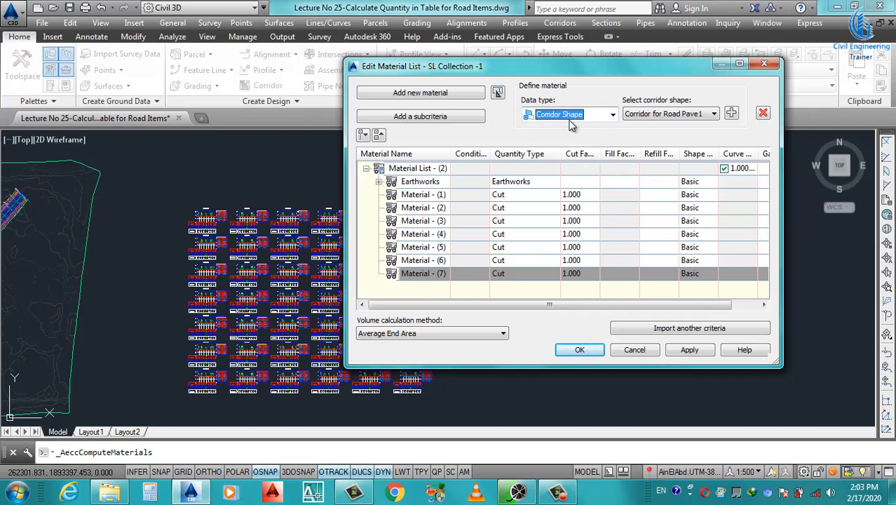
Rename the first two new materials Pave-1 and Pave-2, following the names of the corridor shapes
left_click(715, 115)
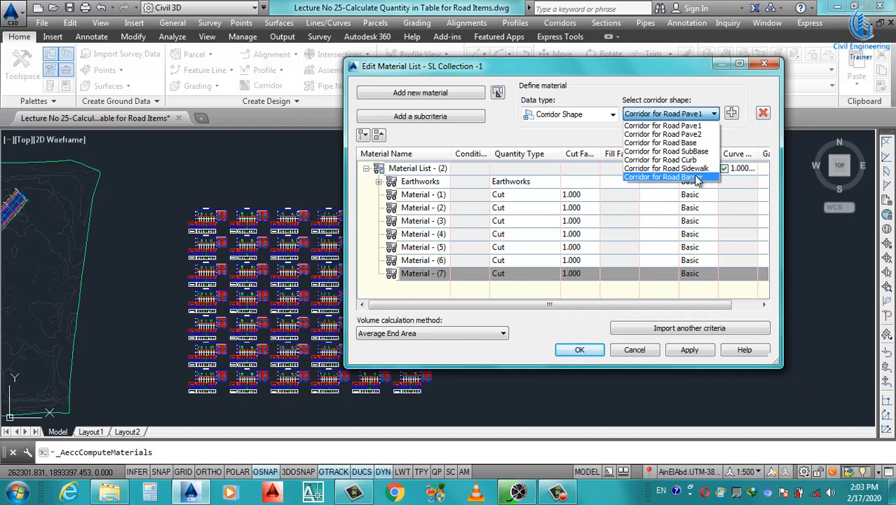
left_click(414, 199)
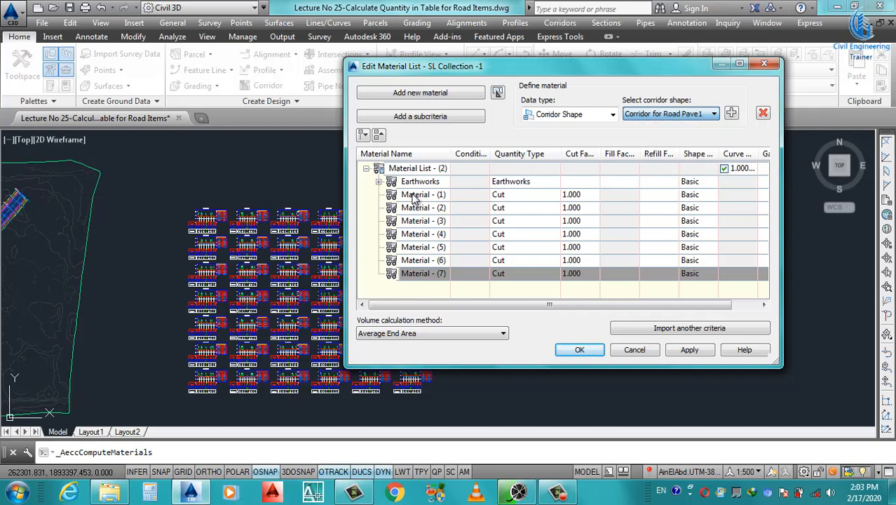
left_click(420, 197)
left_click(422, 196)
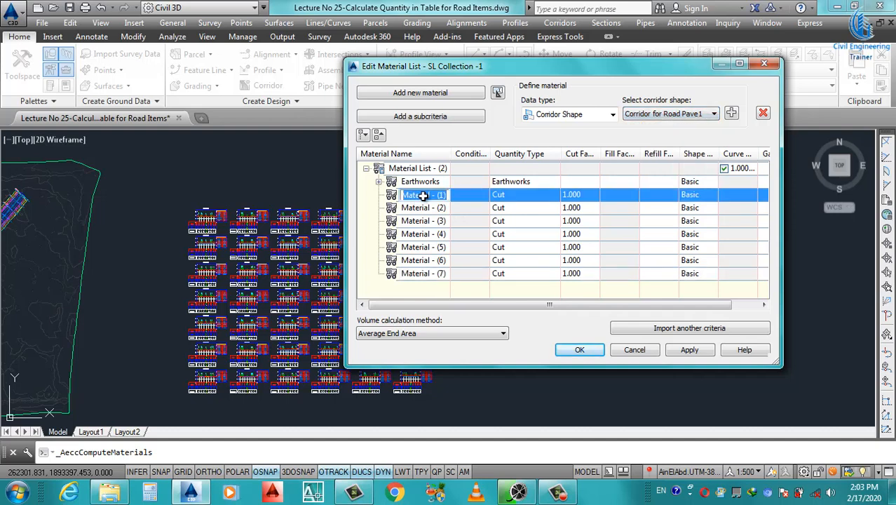
type("PAv")
left_click(430, 208)
left_click(438, 208)
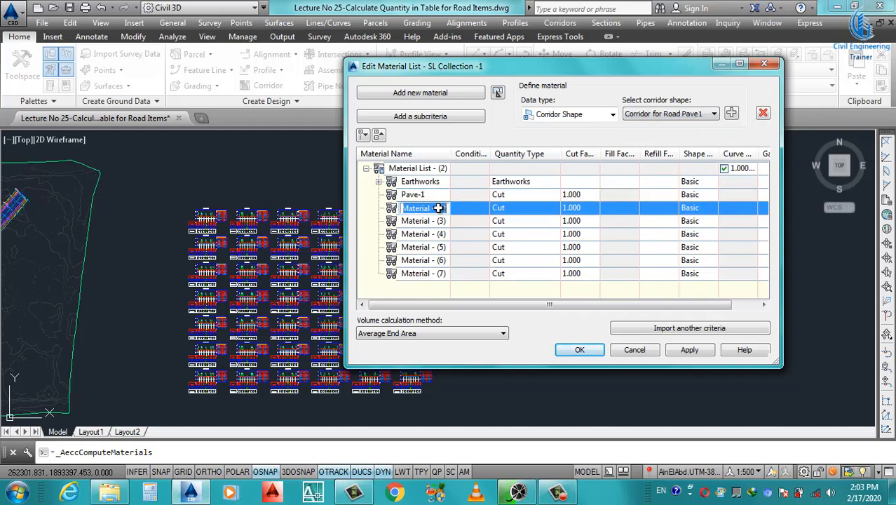
type("PA")
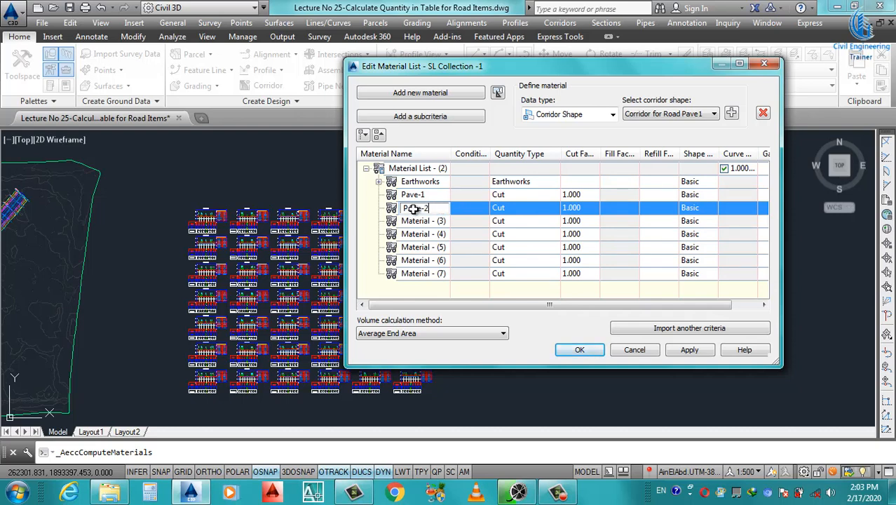
left_click(412, 209)
type("a")
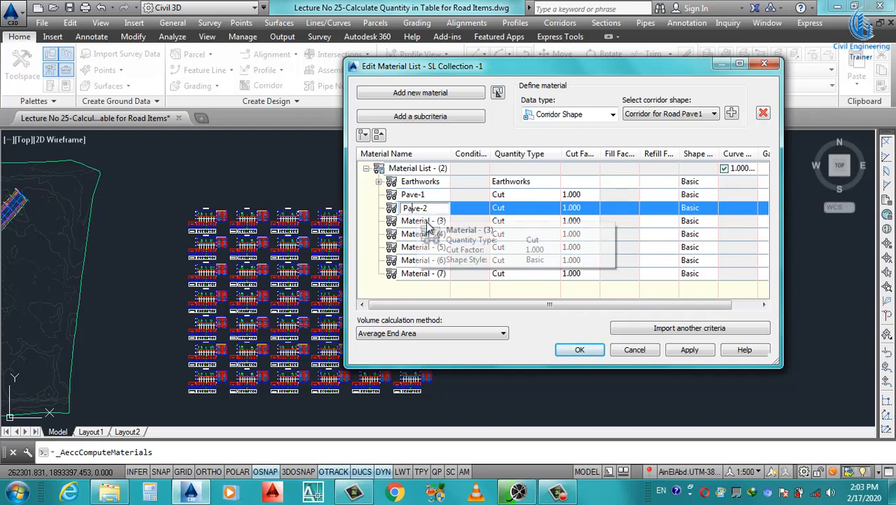
Rename the third new material Base and the fourth Sub Base
left_click(435, 221)
left_click(440, 220)
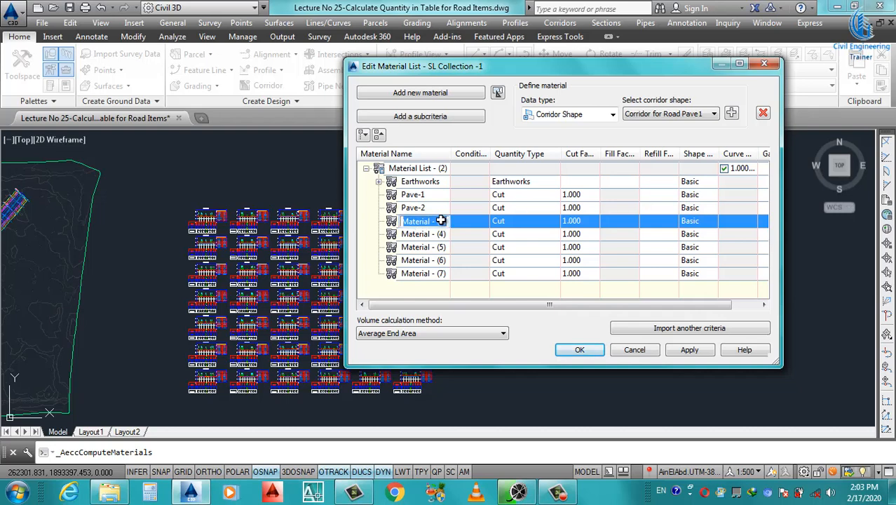
type("Base")
left_click(426, 234)
left_click(427, 235)
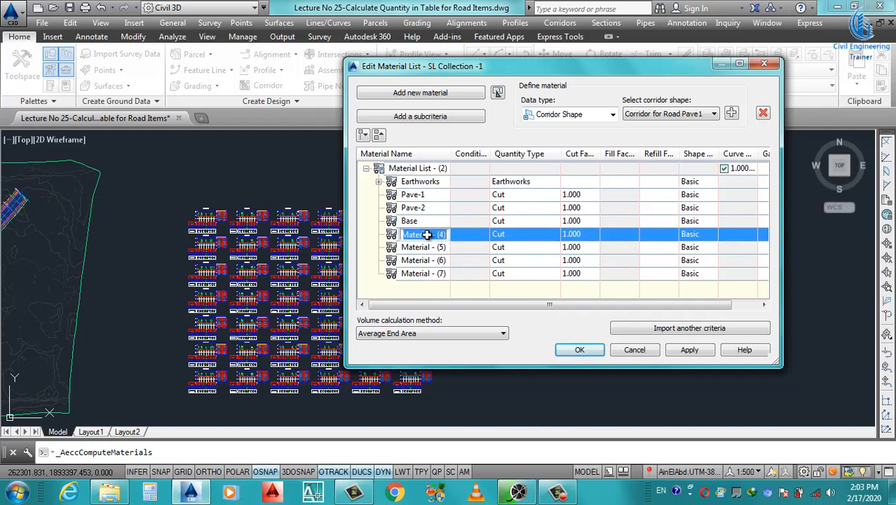
type("Sub Base")
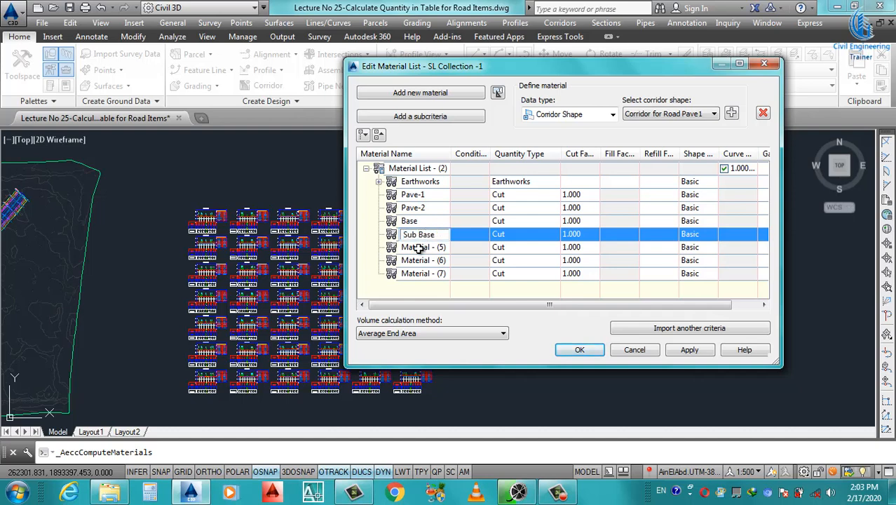
Rename the fifth new material Curb, following the corridor shape names
left_click(427, 249)
left_click(712, 114)
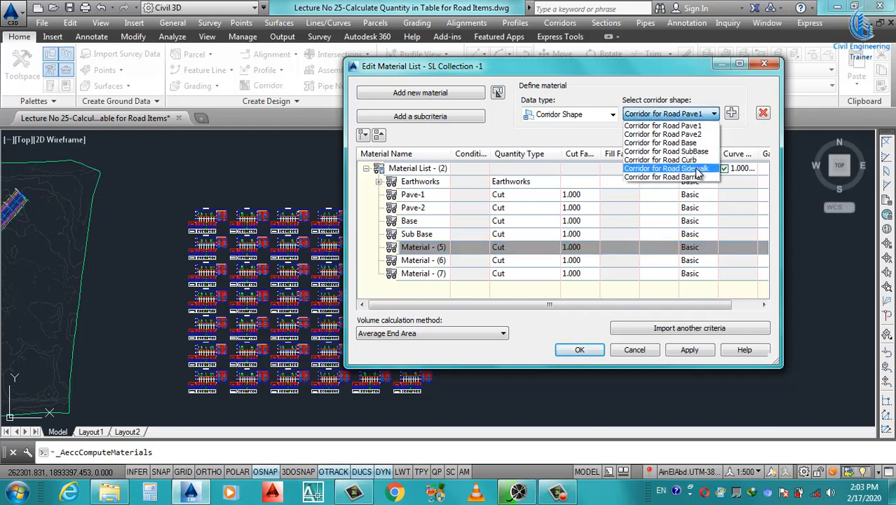
left_click(428, 248)
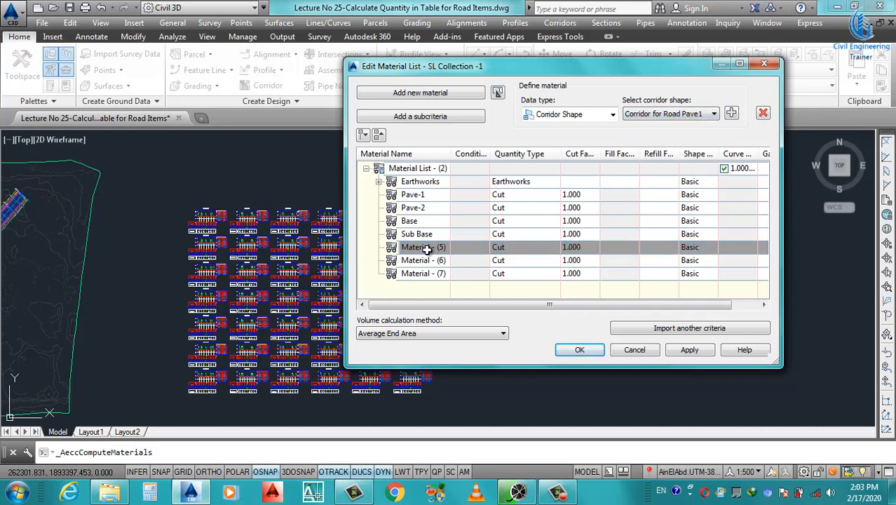
left_click(426, 249)
type("Cur")
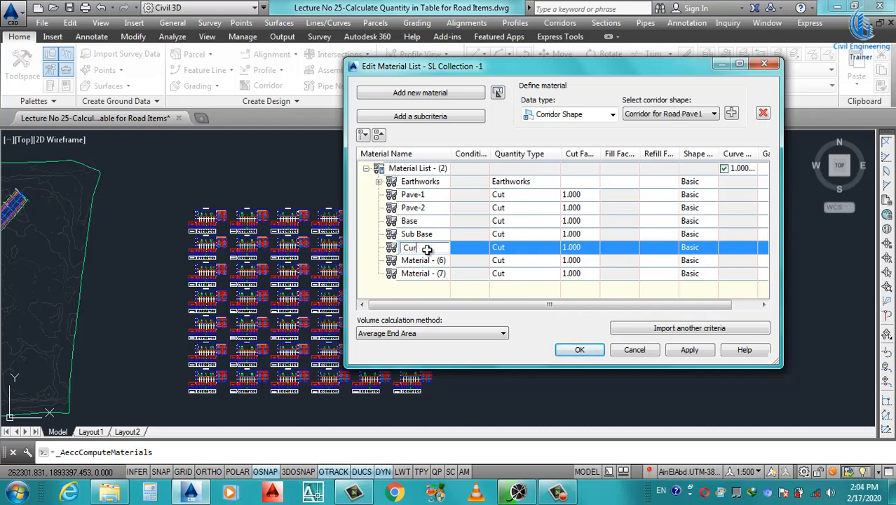
type("b")
Rename the sixth new material Sidewalk and the seventh Barrier
left_click(436, 260)
left_click(439, 261)
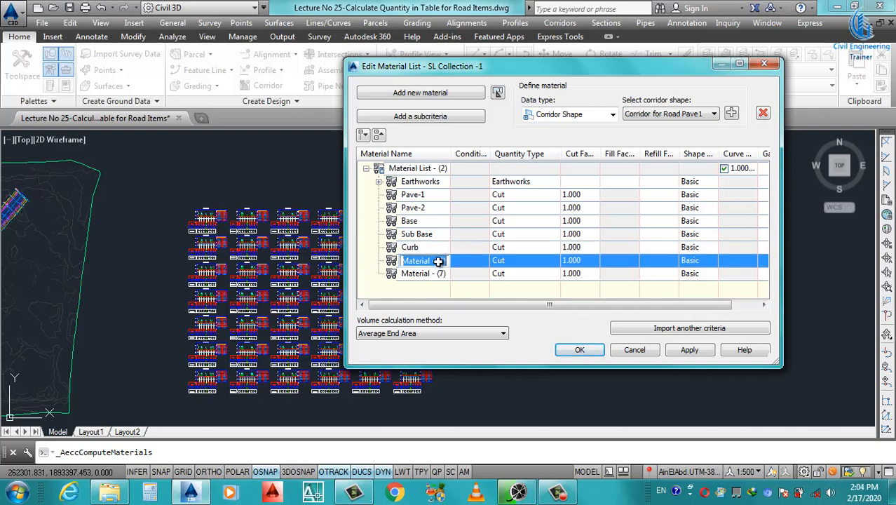
type("Sidewalk")
left_click(431, 273)
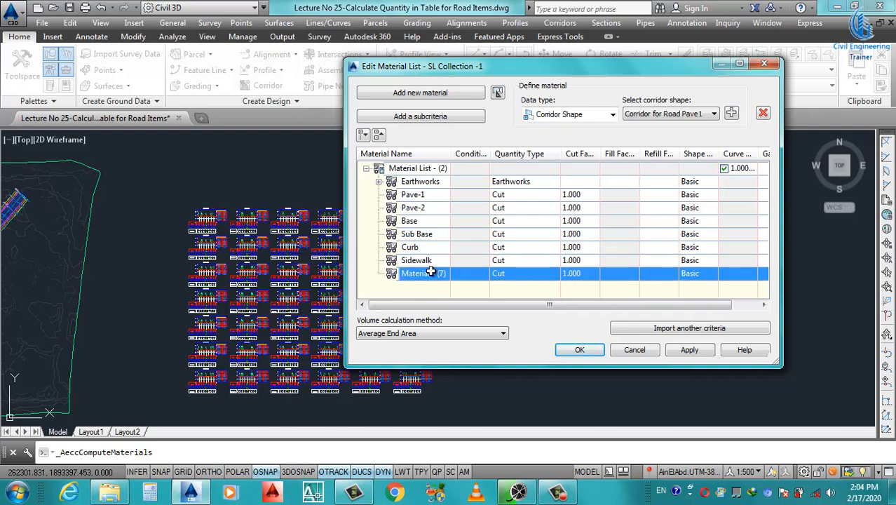
left_click(429, 273)
type("Barrier")
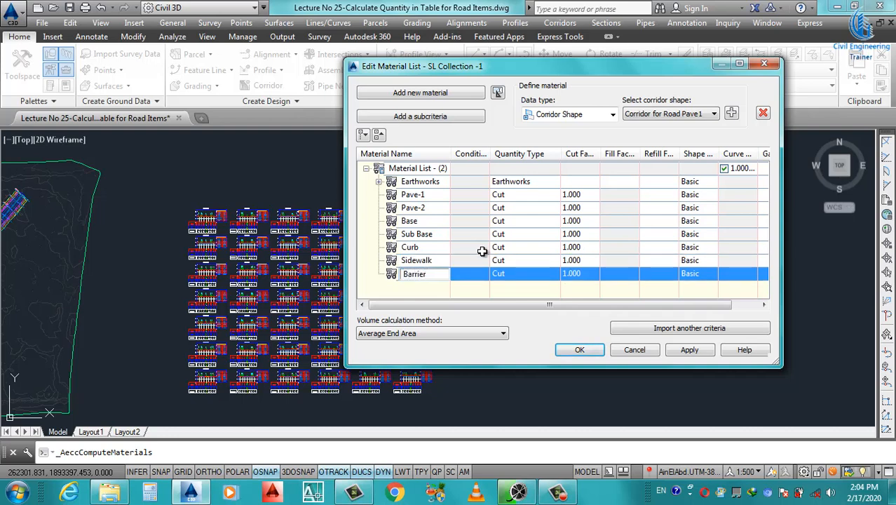
Review the available corridor shapes and the quantity type options for the Earthworks material, keeping it set to Earthworks
left_click(435, 251)
left_click(696, 115)
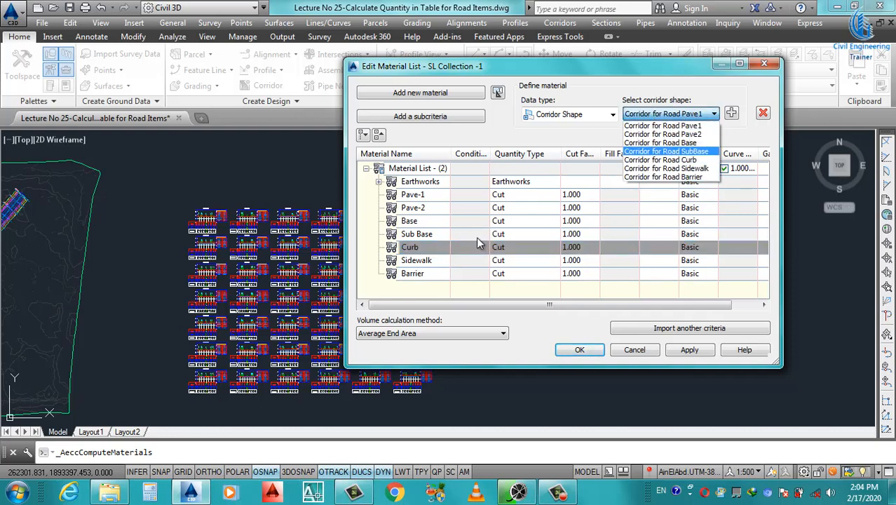
left_click(419, 201)
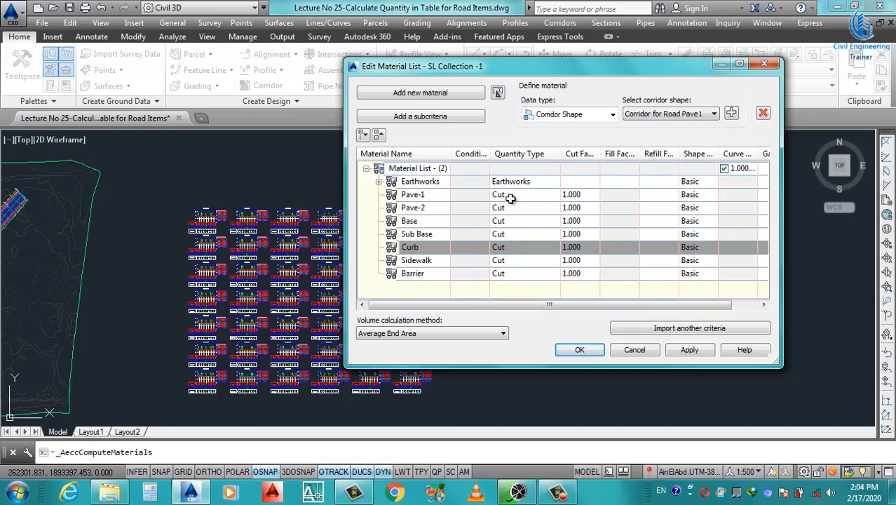
left_click(526, 181)
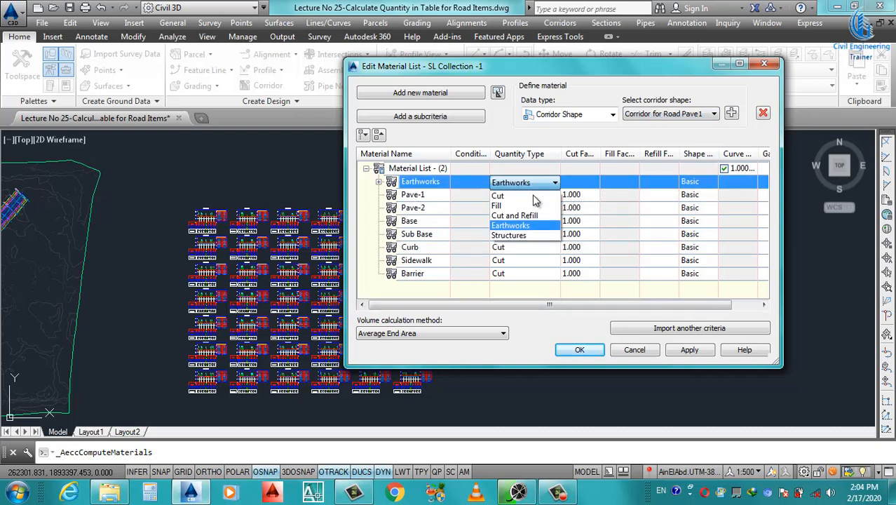
left_click(518, 227)
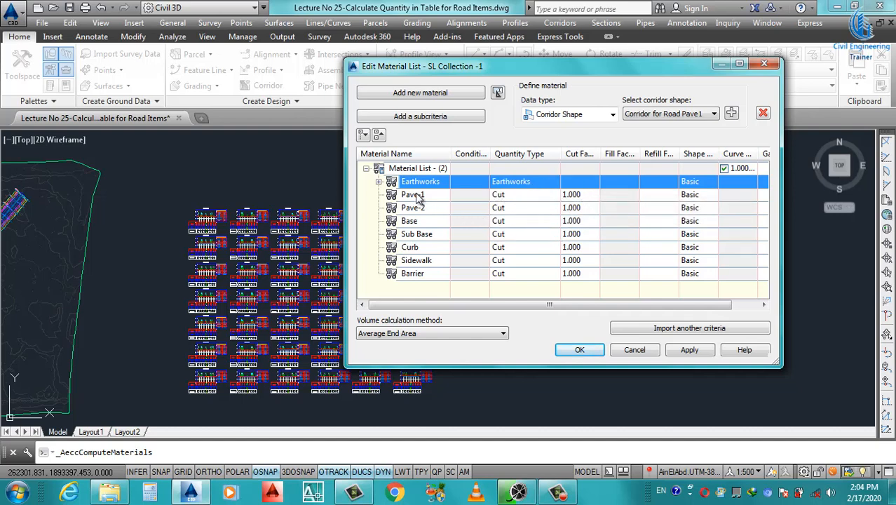
Set the quantity type of the Pave-1, Pave-2 and Base materials to Structures
left_click(531, 197)
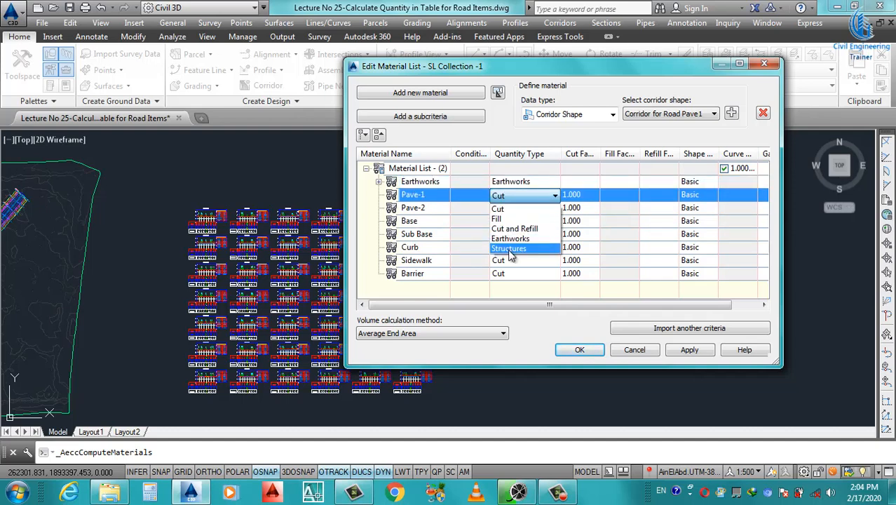
left_click(511, 248)
left_click(526, 210)
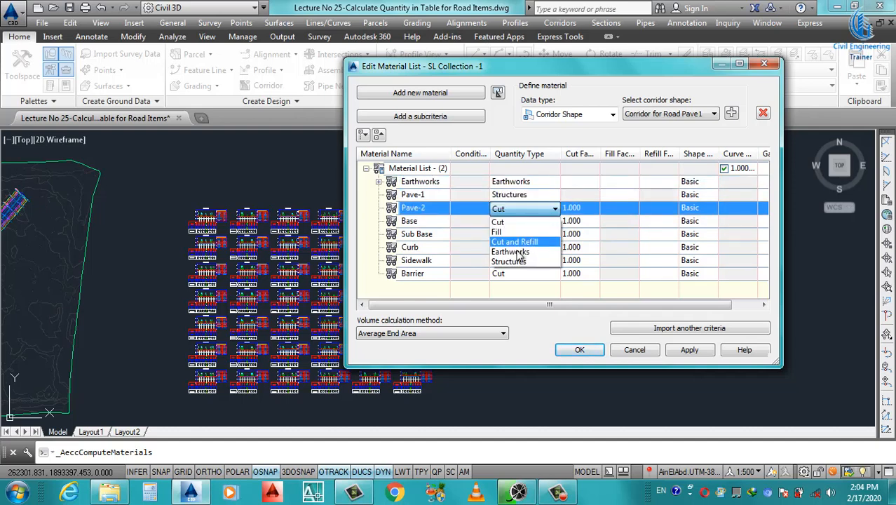
left_click(519, 261)
left_click(526, 223)
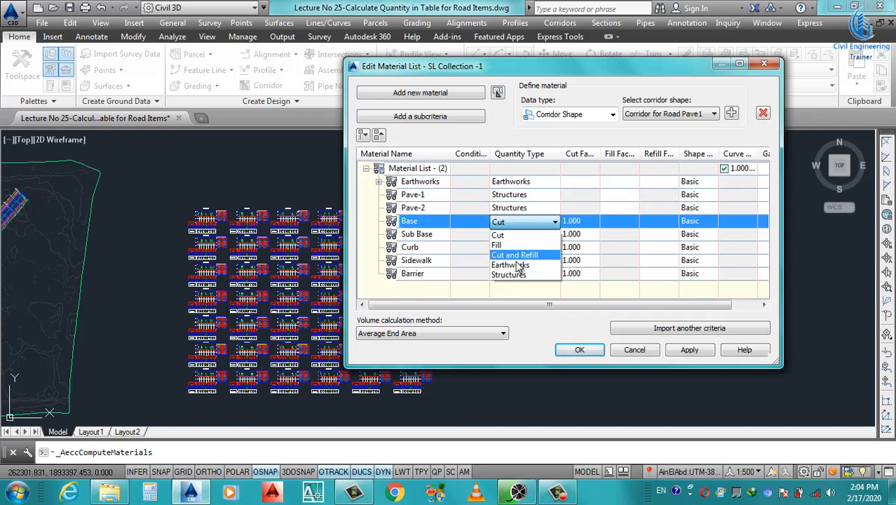
left_click(513, 274)
Set the quantity type of the Sub Base, Curb, Sidewalk and Barrier materials to Structures
left_click(523, 234)
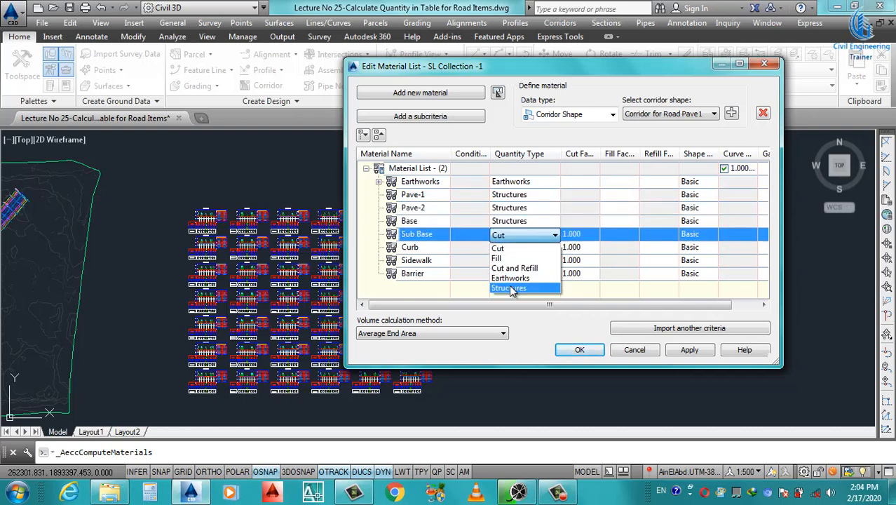
left_click(512, 284)
left_click(526, 250)
left_click(511, 294)
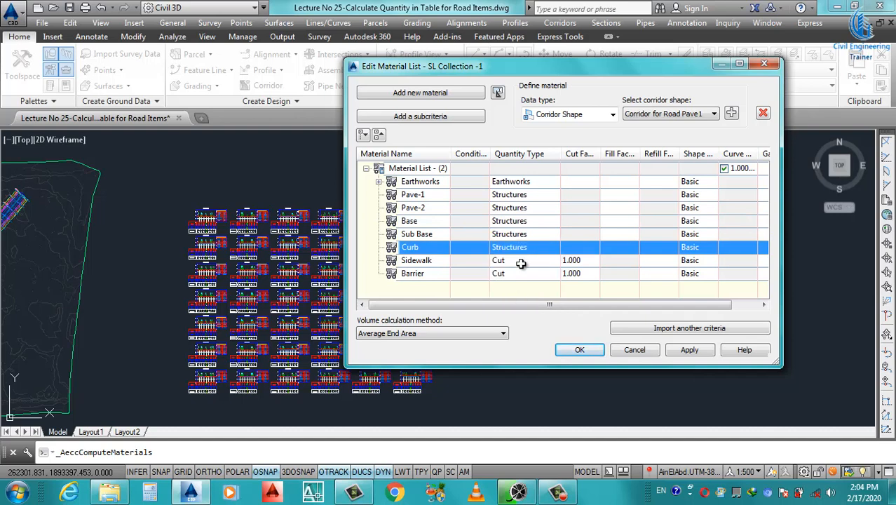
left_click(525, 263)
left_click(513, 313)
left_click(524, 275)
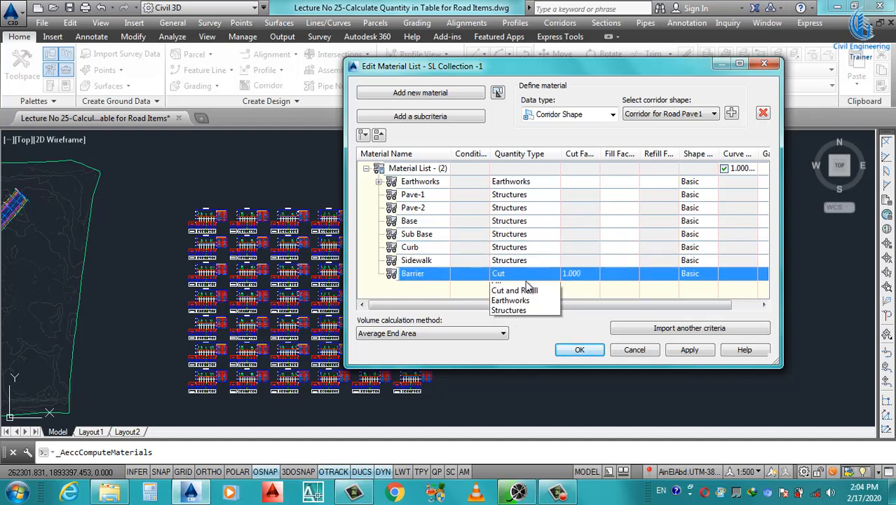
left_click(518, 327)
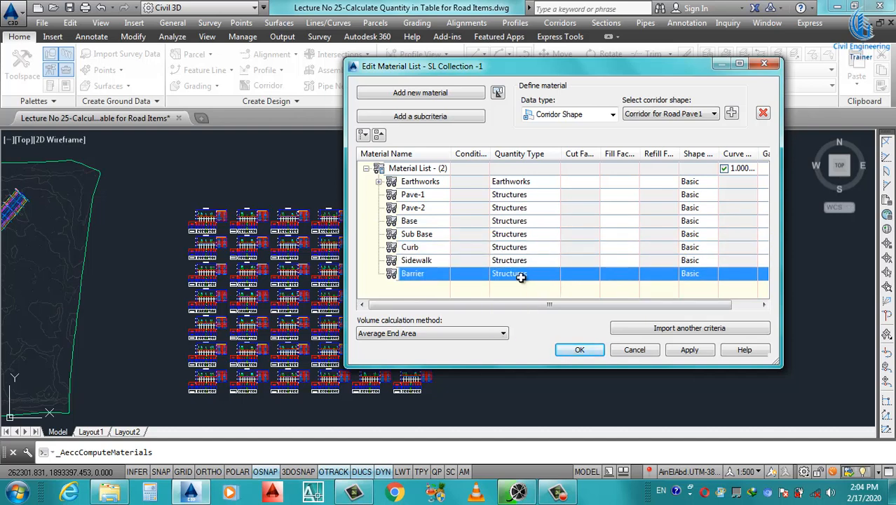
Add the corridor shape Corridor for Road Pave1 to the Pave-1 material
left_click(435, 196)
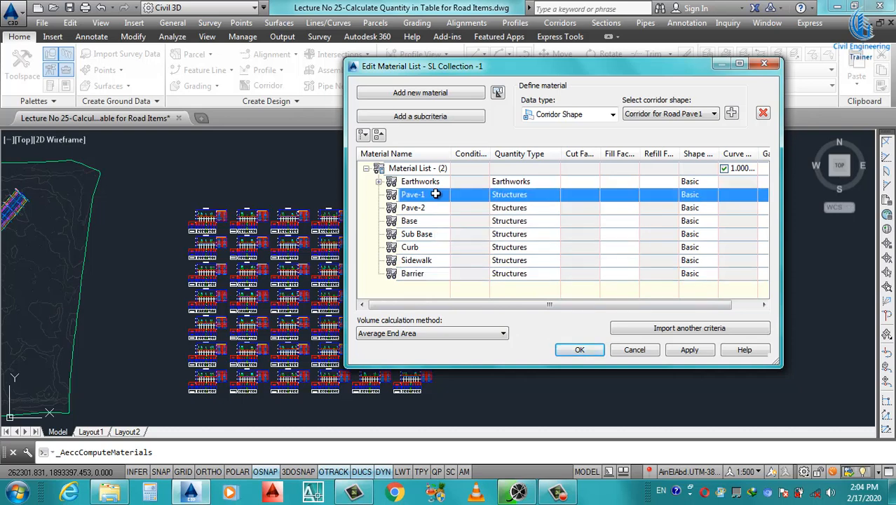
left_click(693, 117)
left_click(694, 124)
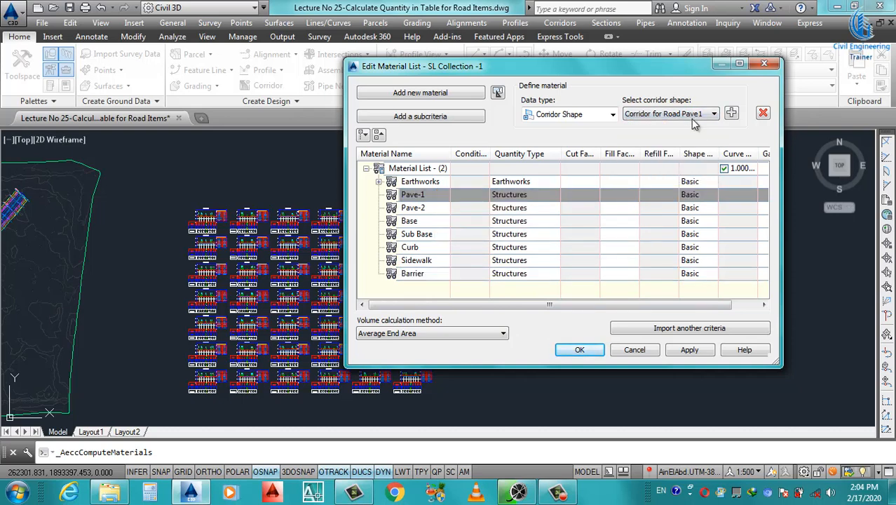
left_click(458, 208)
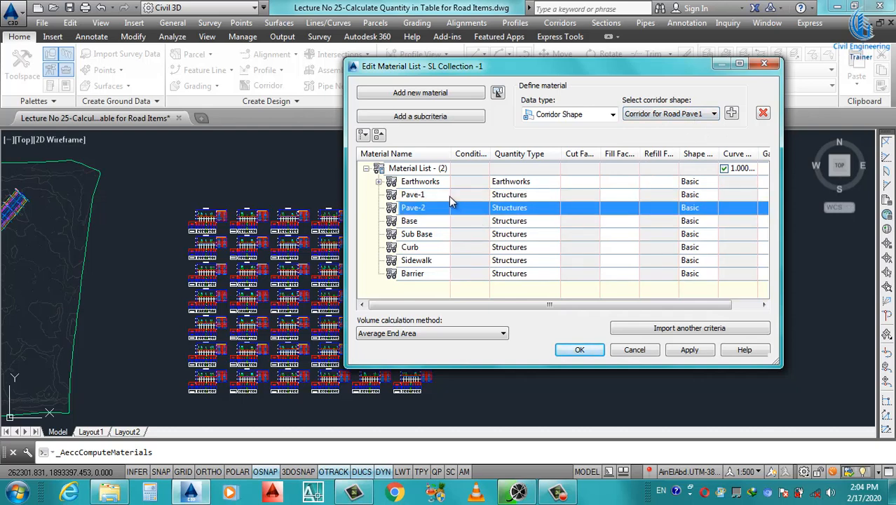
left_click(440, 195)
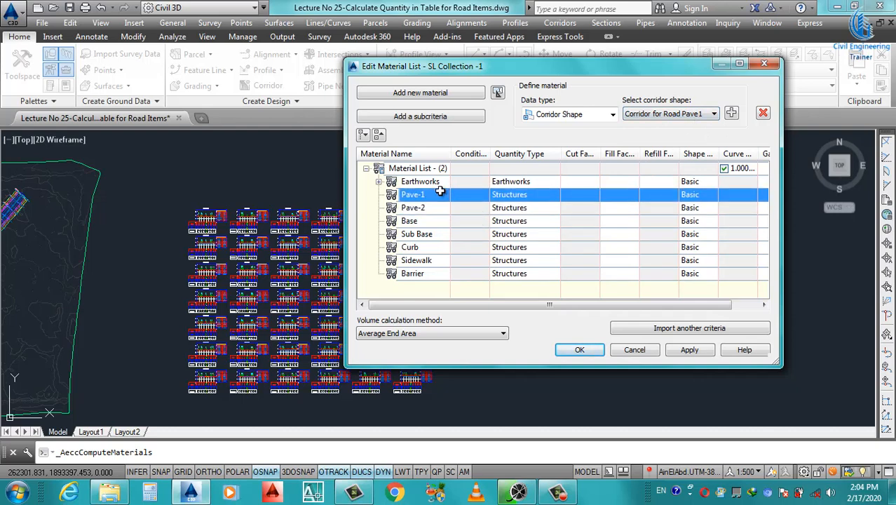
left_click(701, 115)
left_click(691, 126)
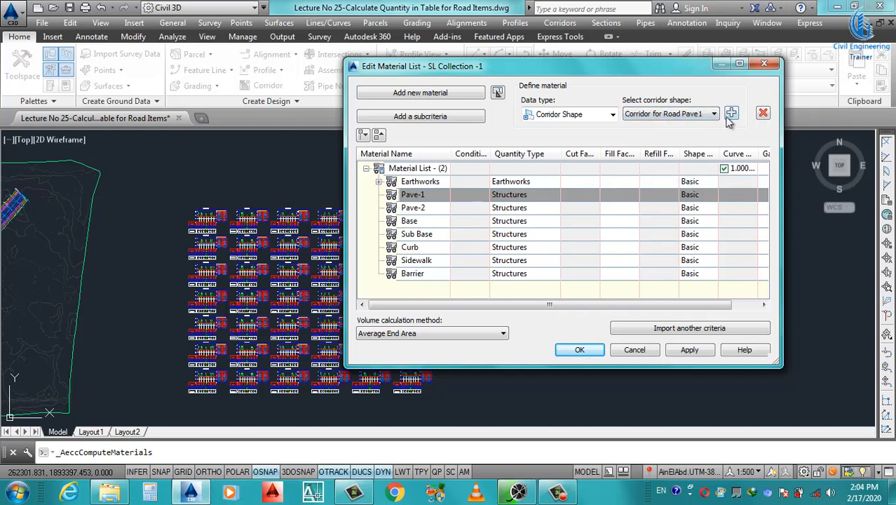
left_click(731, 113)
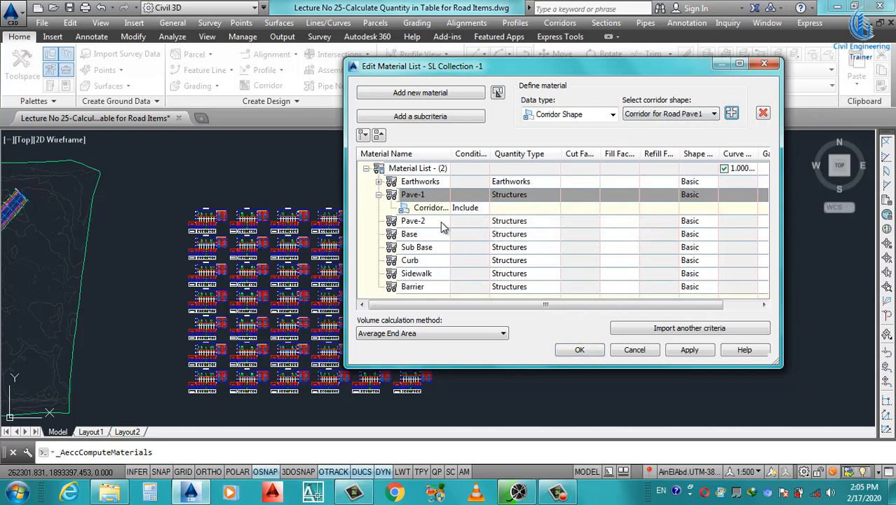
Add the corridor shape Corridor for Road Pave2 to the Pave-2 material
left_click(468, 222)
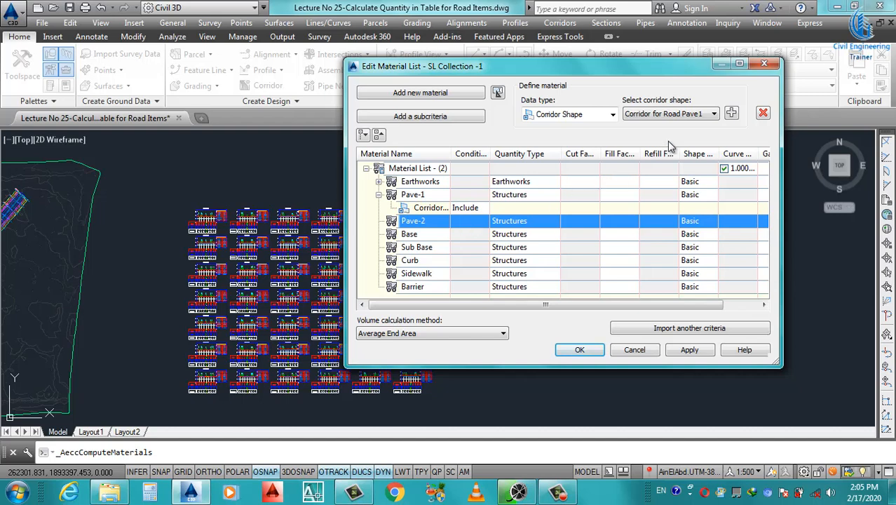
left_click(701, 121)
left_click(700, 137)
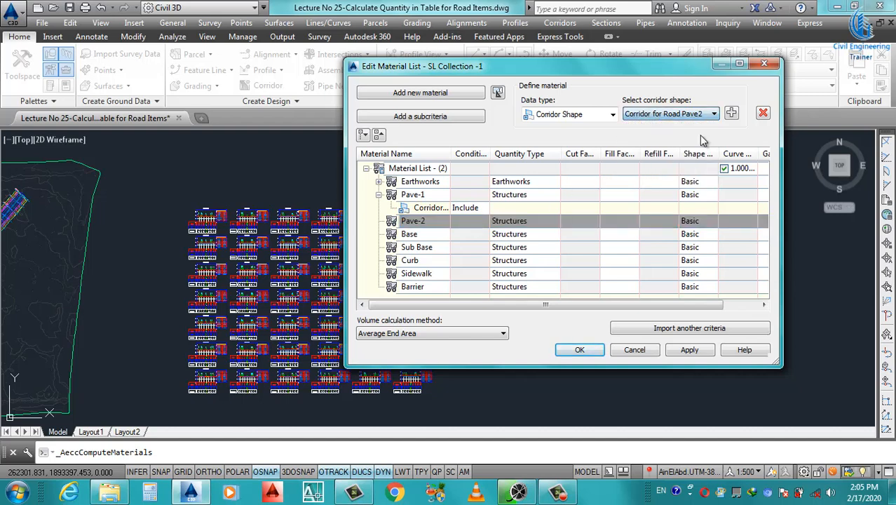
left_click(730, 115)
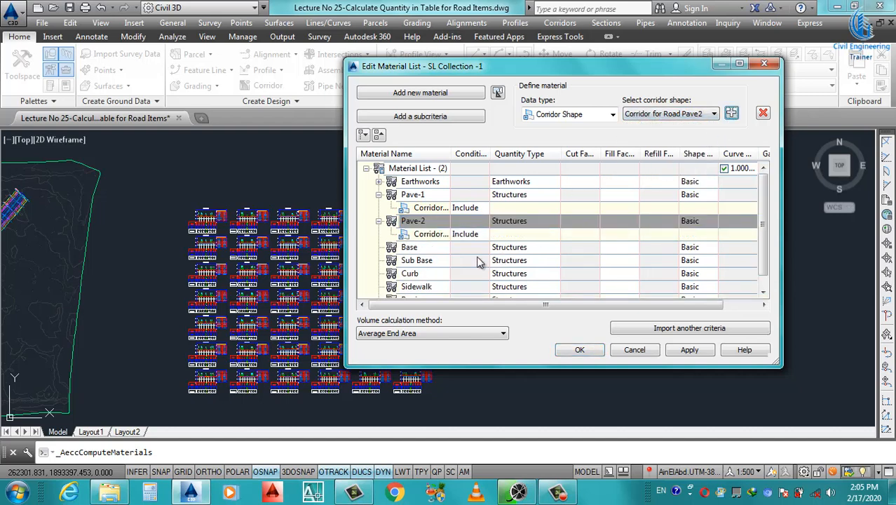
Add the corridor shape Corridor for Road Base to the Base material and collapse the Pave-1, Pave-2 and Base entries
left_click(467, 248)
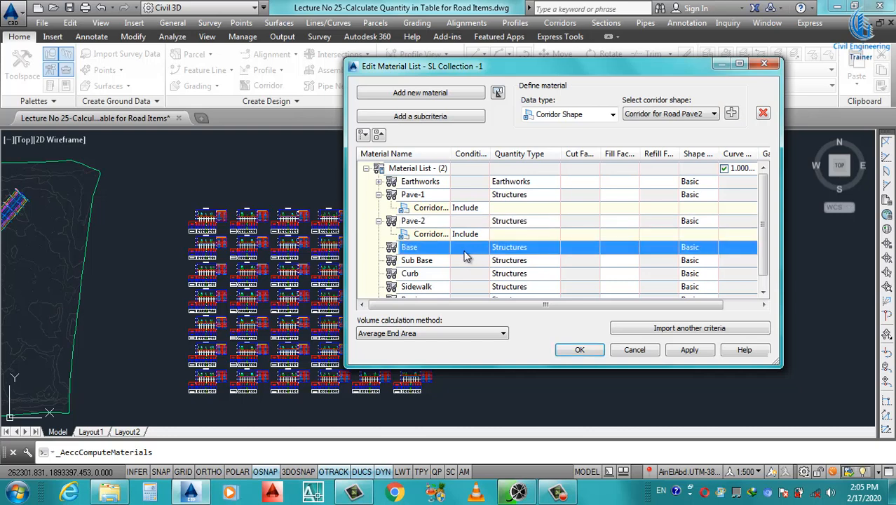
left_click(712, 116)
left_click(702, 139)
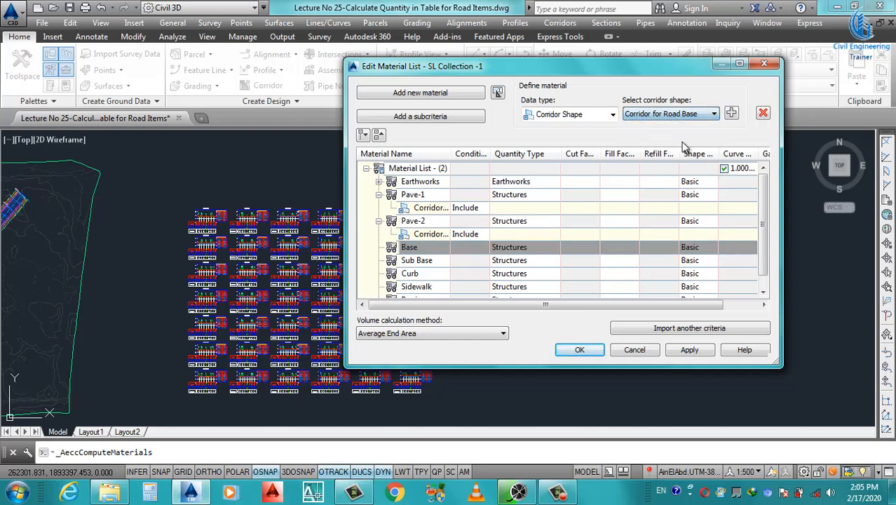
left_click(731, 114)
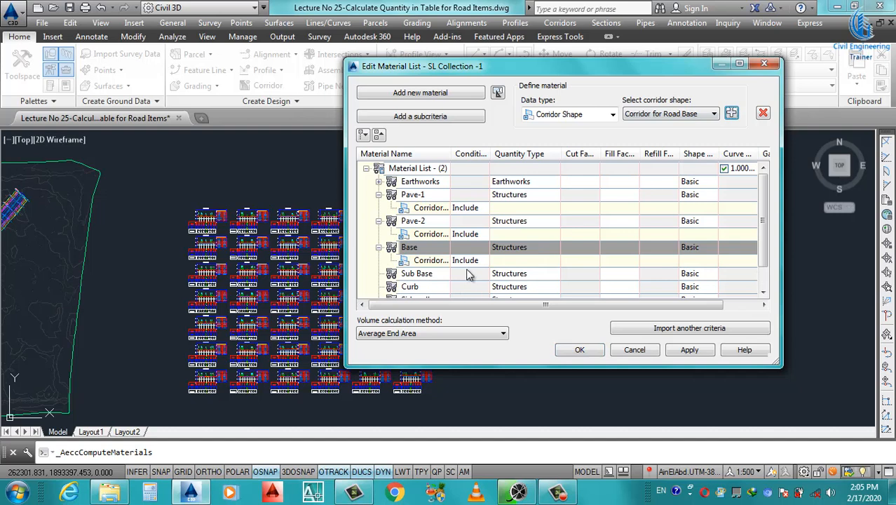
left_click(379, 195)
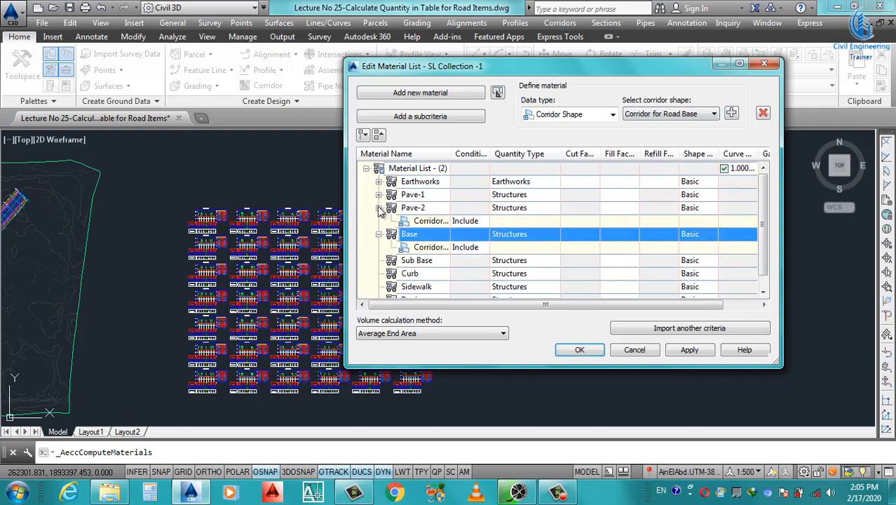
left_click(379, 208)
left_click(379, 220)
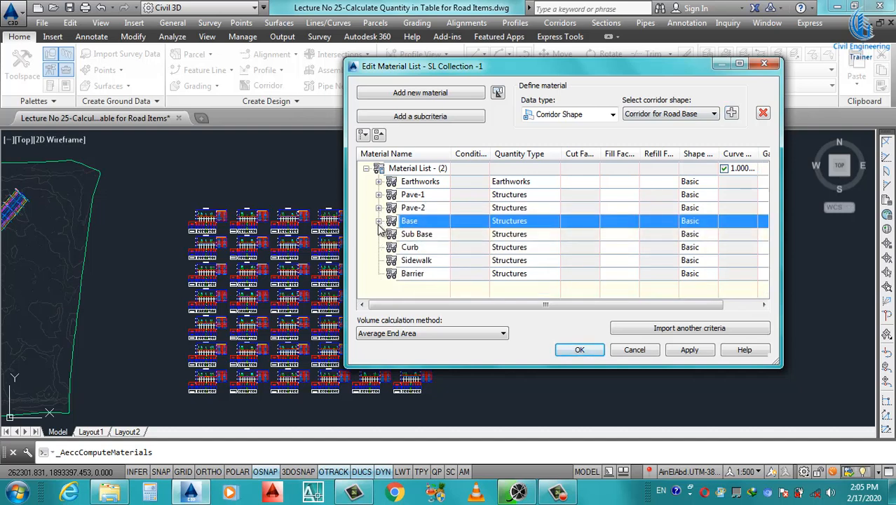
Add the corridor shape Corridor for Road SubBase to the Sub Base material
left_click(466, 235)
left_click(704, 114)
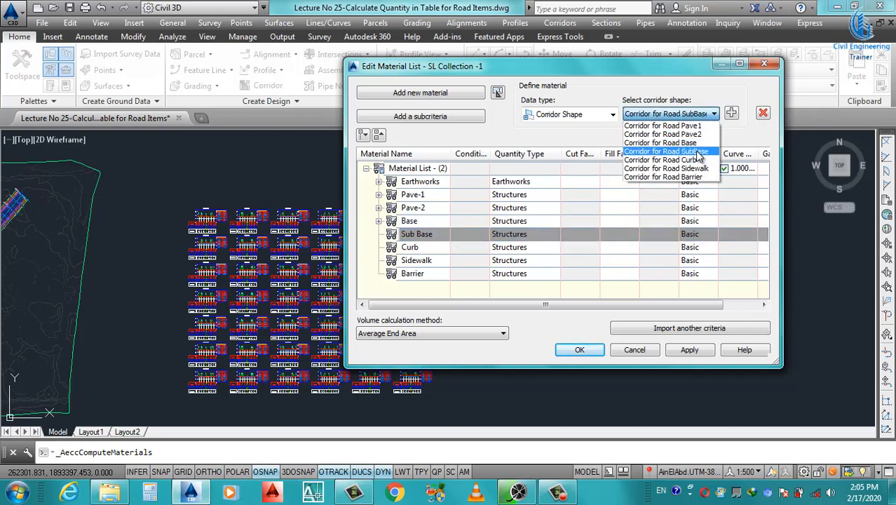
left_click(699, 152)
left_click(731, 113)
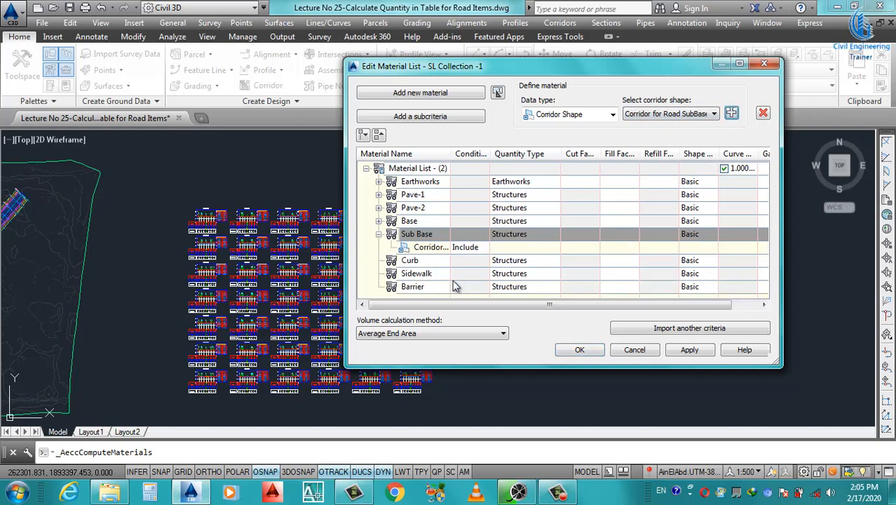
Add the corridor shape Corridor for Road Curb to the Curb material
left_click(434, 262)
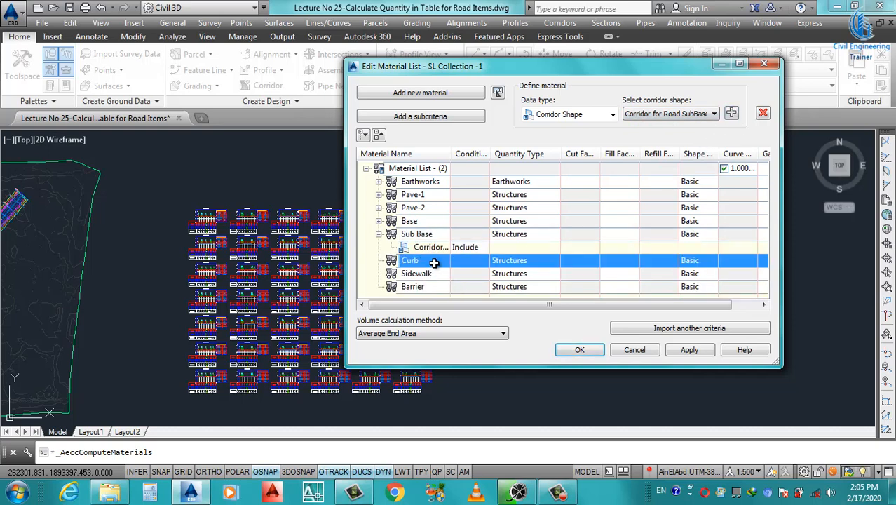
left_click(695, 116)
left_click(697, 158)
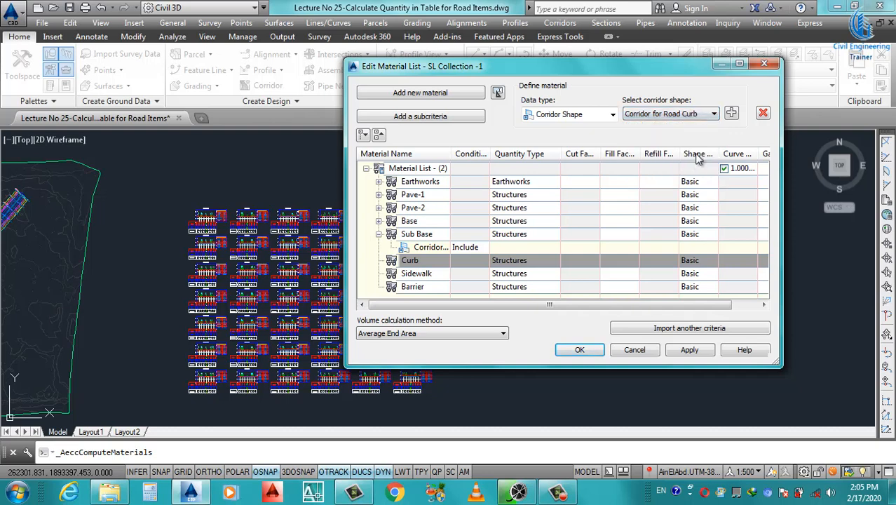
left_click(732, 113)
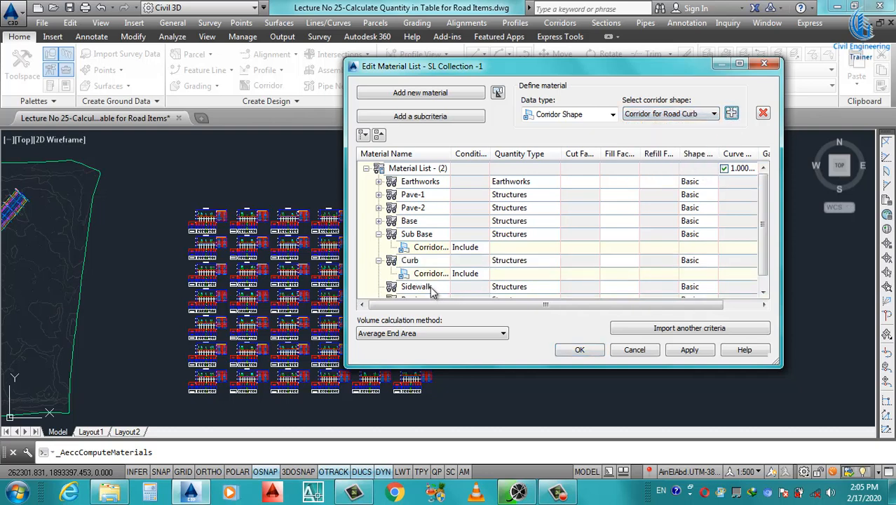
Add the corridor shape Corridor for Road Sidewalk to the Sidewalk material
left_click(432, 288)
left_click(713, 115)
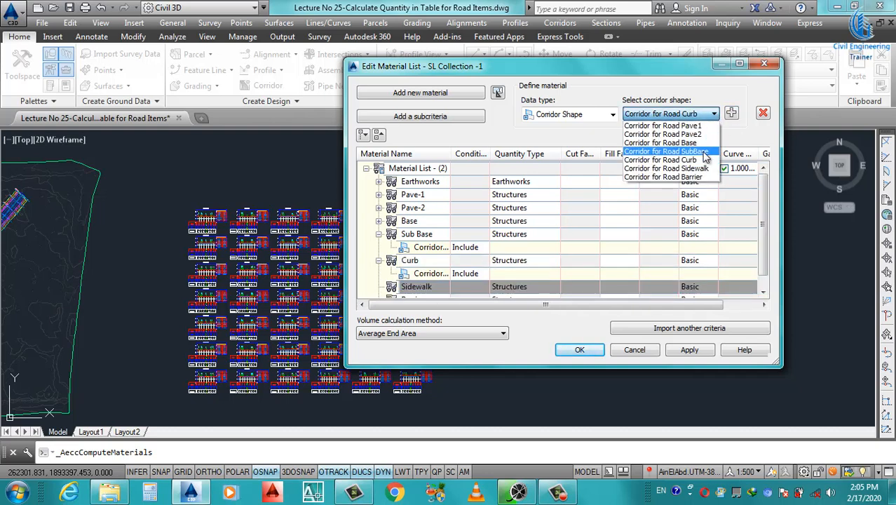
left_click(698, 169)
left_click(731, 113)
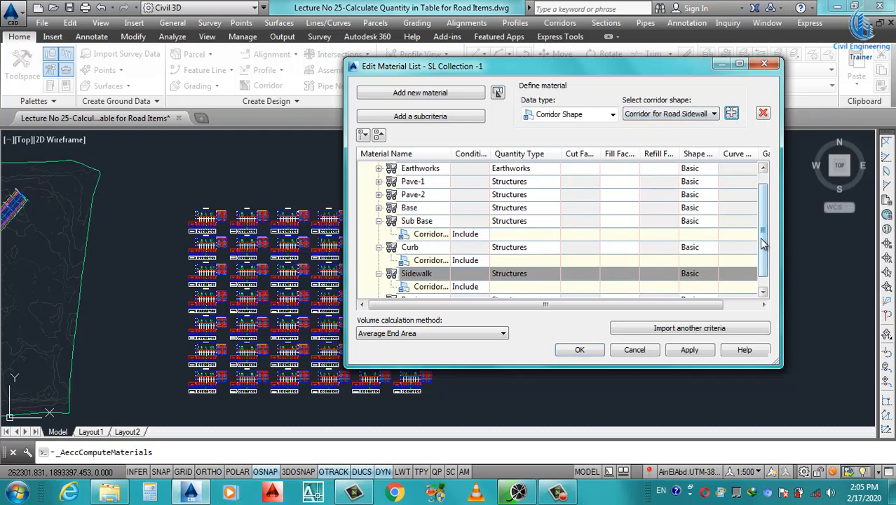
Add the corridor shape Corridor for Road Barrier to the Barrier material
left_click_drag(762, 237, 763, 256)
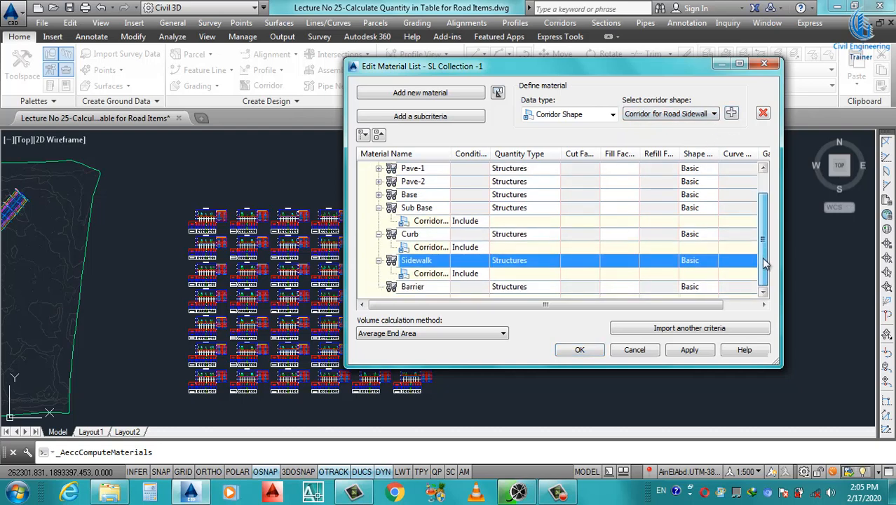
left_click(433, 289)
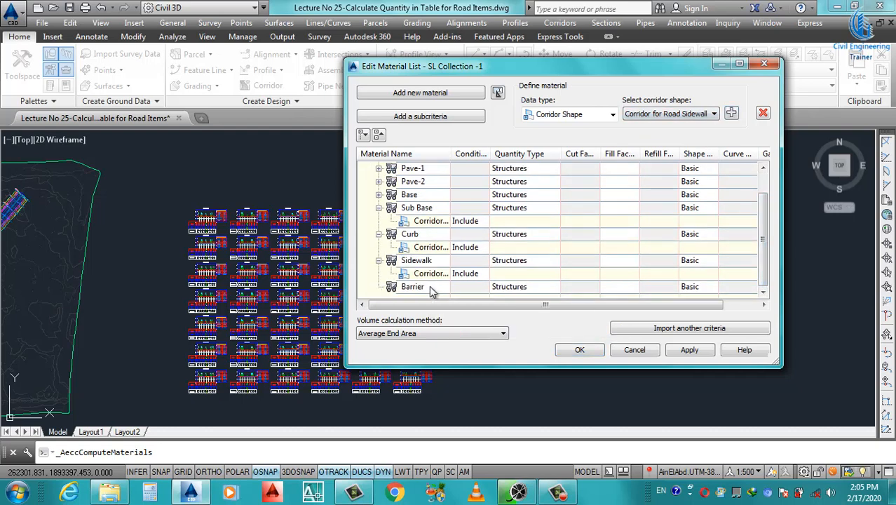
left_click(702, 116)
left_click(694, 176)
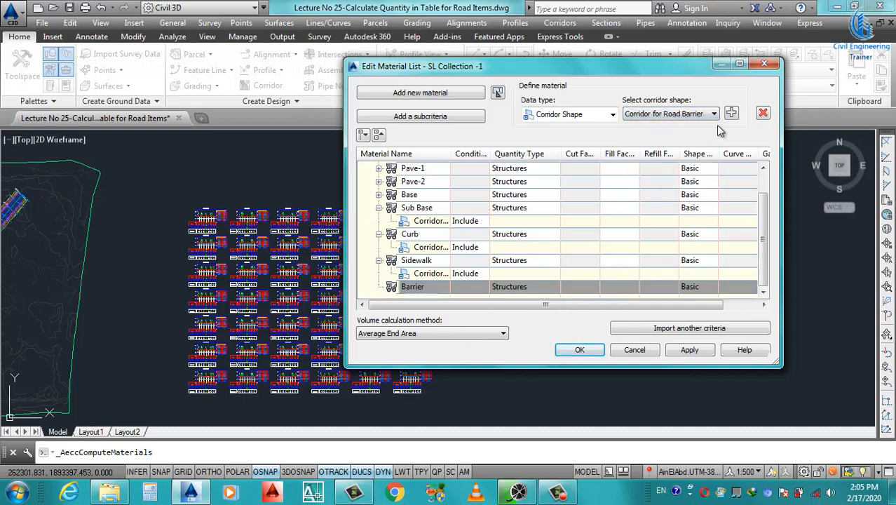
left_click(730, 114)
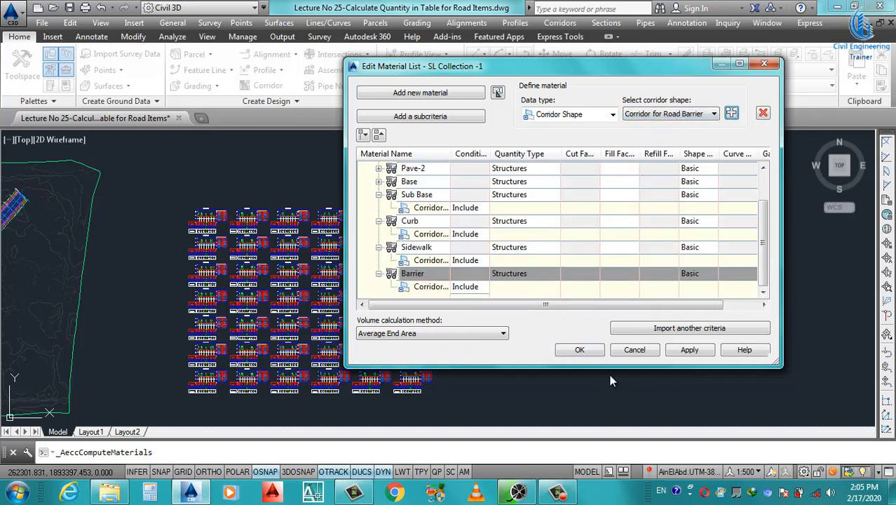
Enlarge the Edit Material List dialog and collapse the Barrier, Sidewalk, Curb and Sub Base entries
left_click_drag(615, 365, 617, 452)
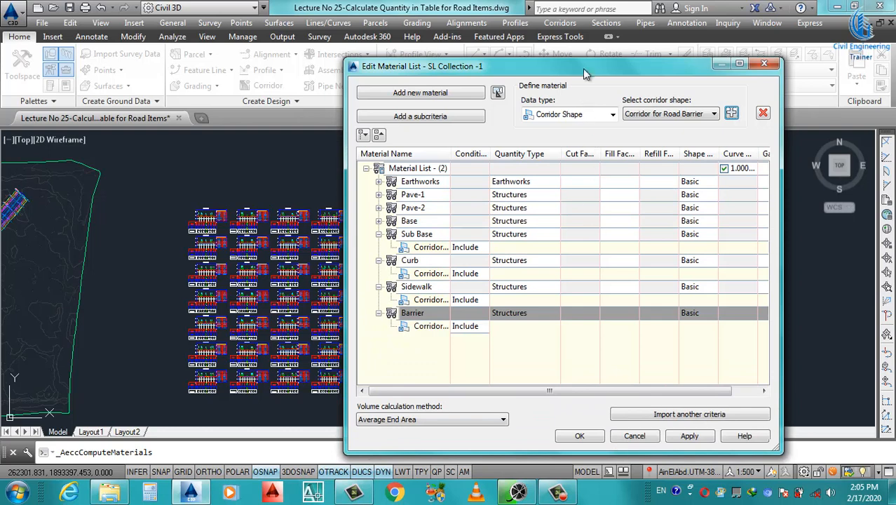
left_click_drag(588, 53, 587, 39)
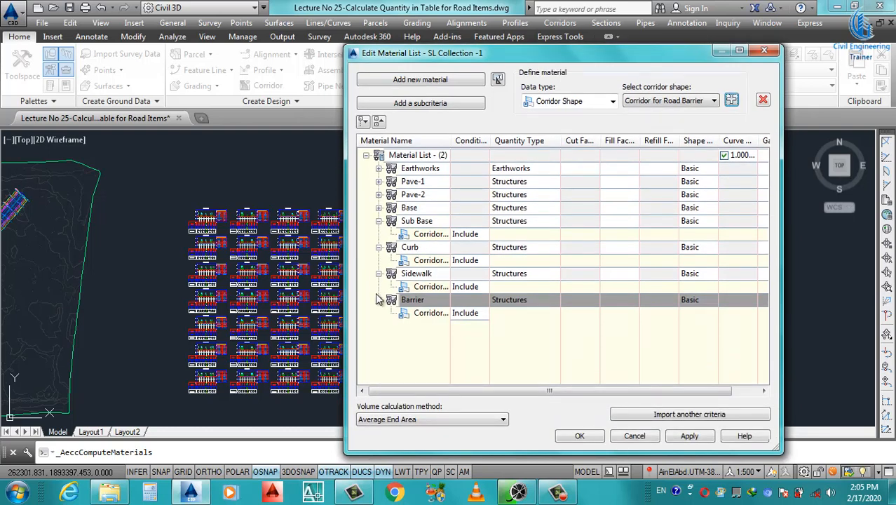
left_click(378, 299)
left_click(379, 274)
left_click(379, 246)
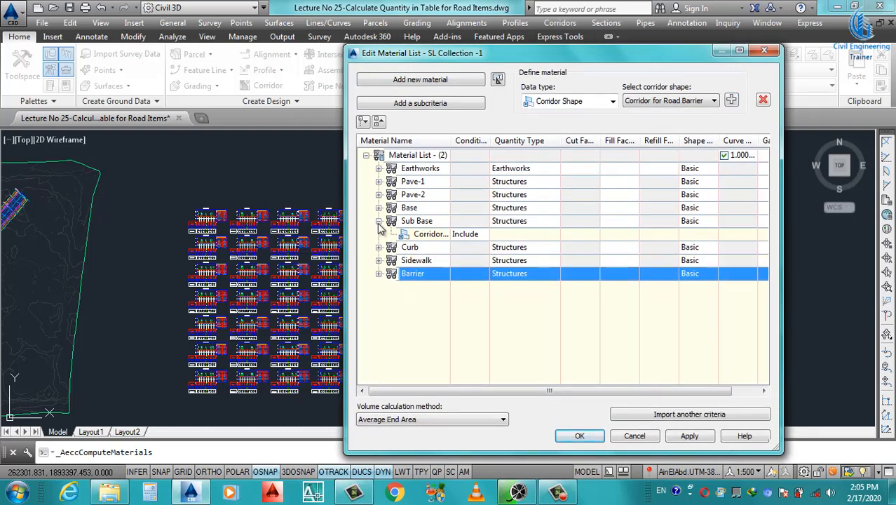
left_click(379, 221)
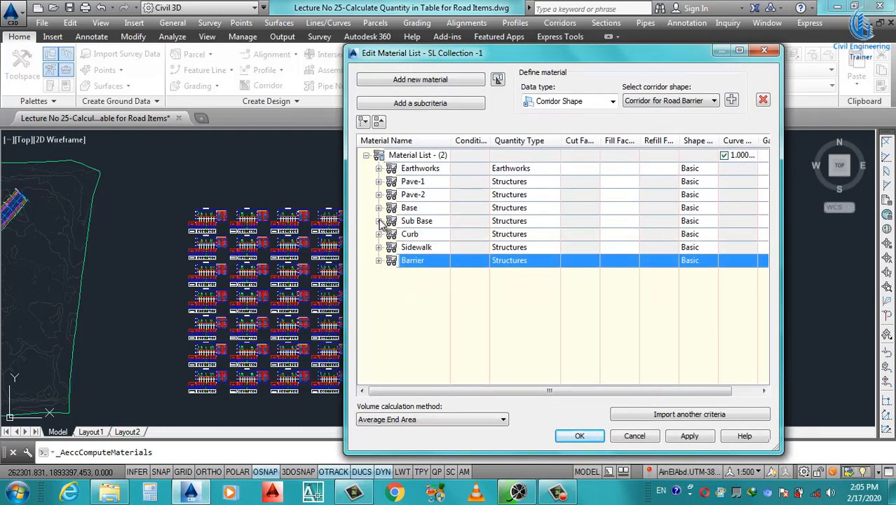
Widen the Material Name column and expand the materials from Pave-1 to Barrier to check the corridor shape assigned to each
left_click(379, 181)
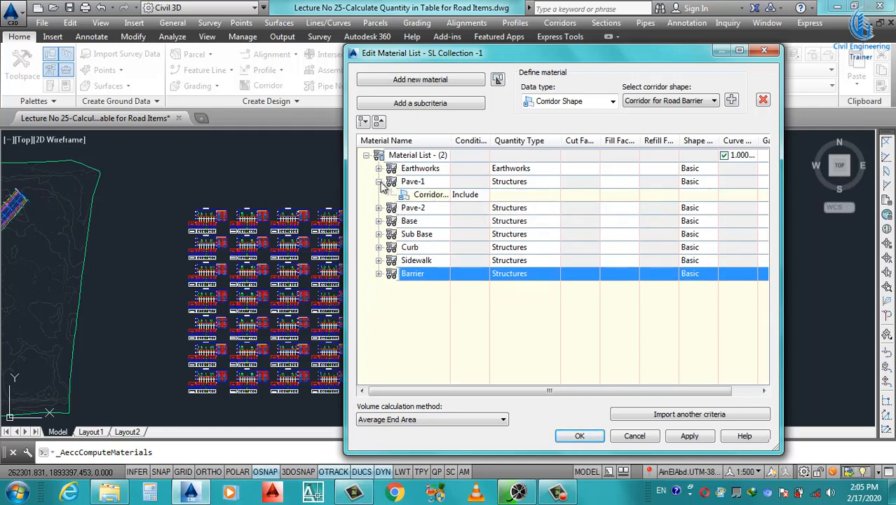
left_click_drag(450, 145, 511, 144)
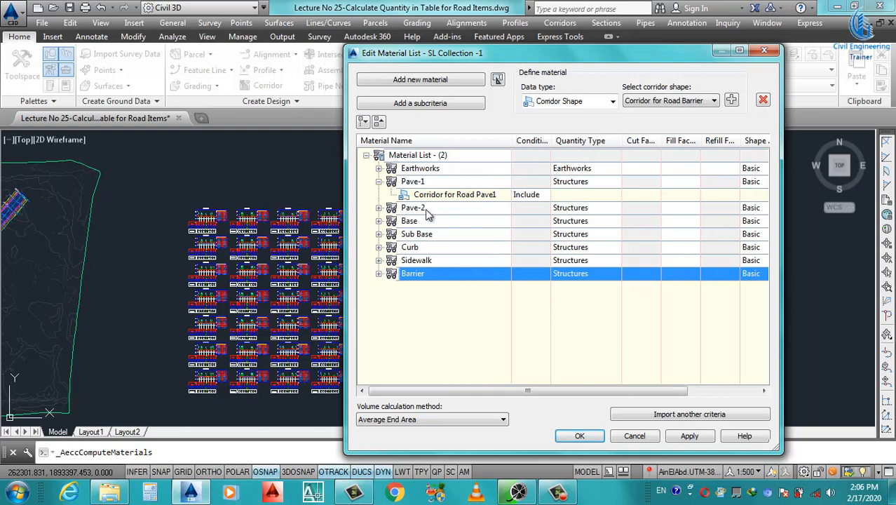
left_click(379, 209)
left_click(378, 234)
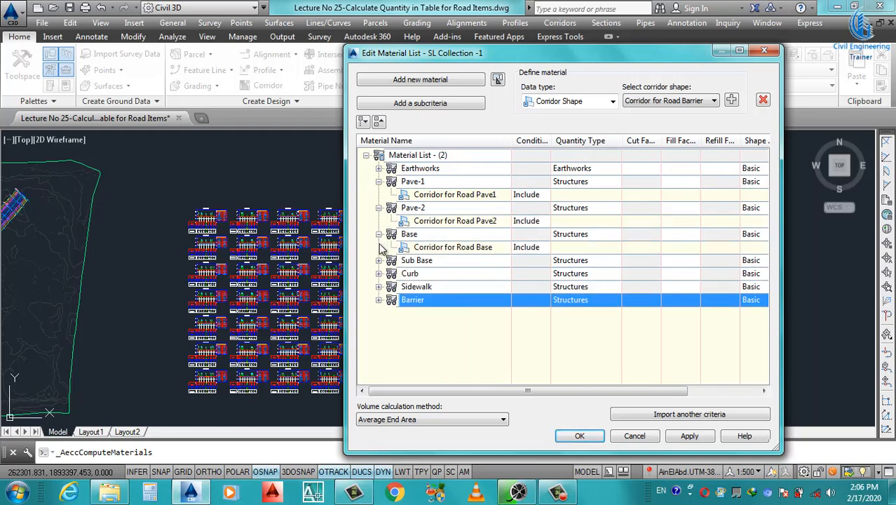
left_click(379, 260)
left_click(378, 286)
left_click(379, 313)
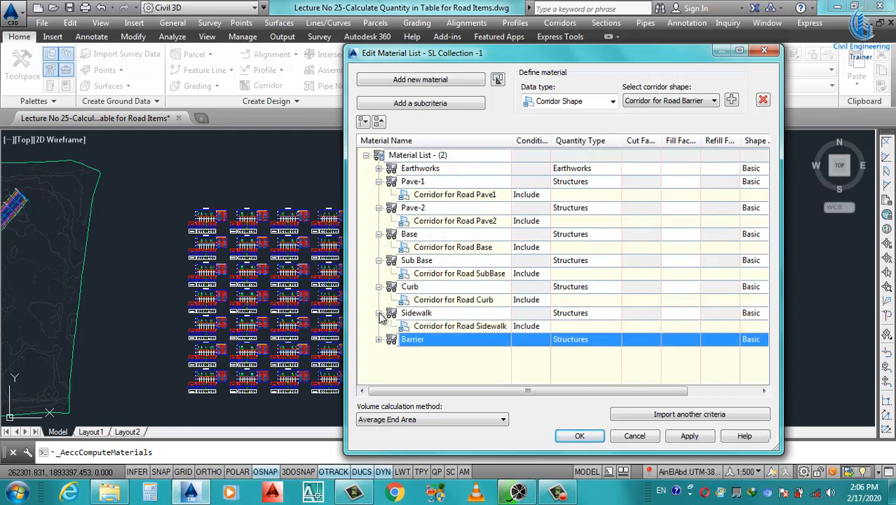
left_click(378, 339)
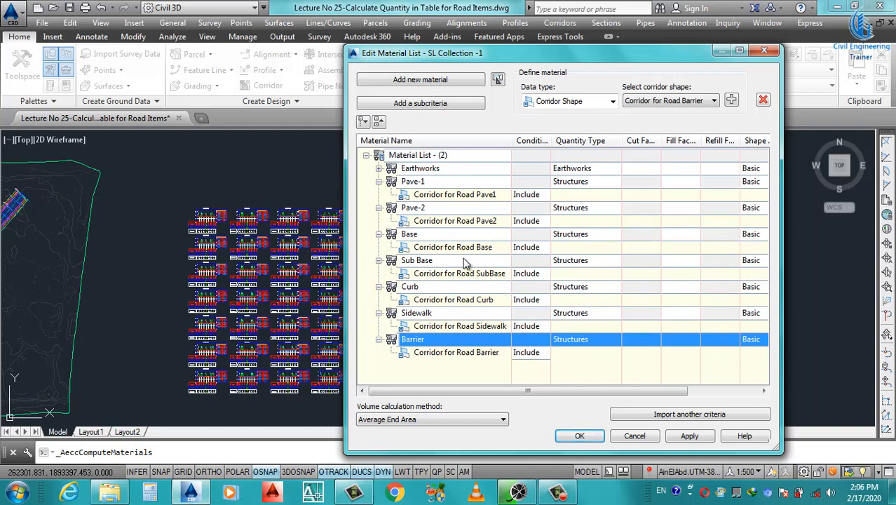
Collapse the material entries from Pave-1 to Barrier, then apply and accept the material list
left_click(379, 182)
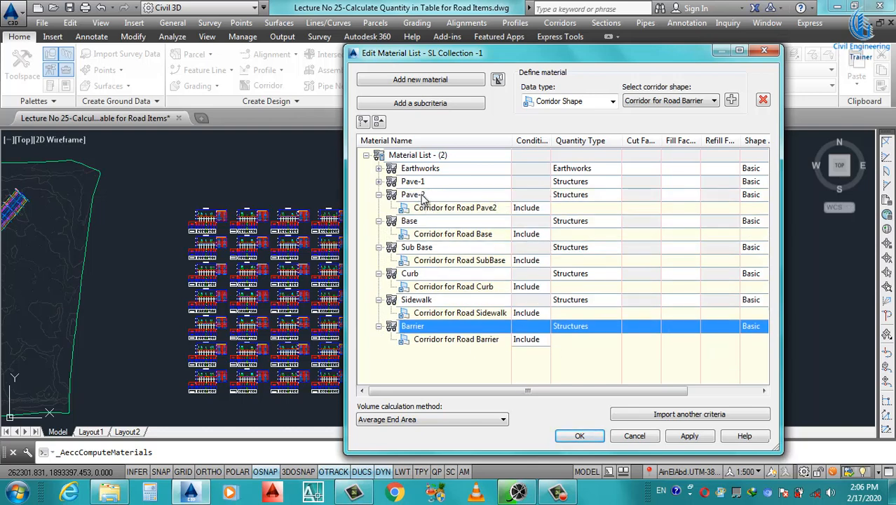
left_click(378, 195)
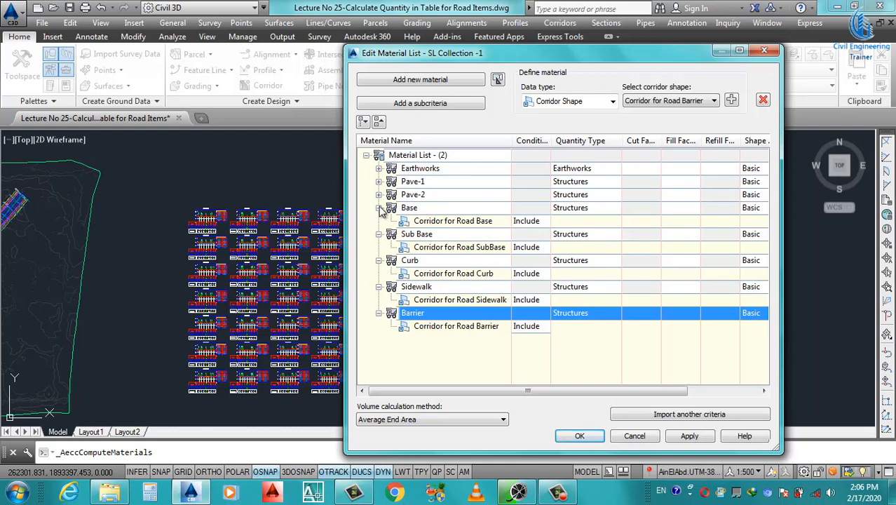
left_click(379, 208)
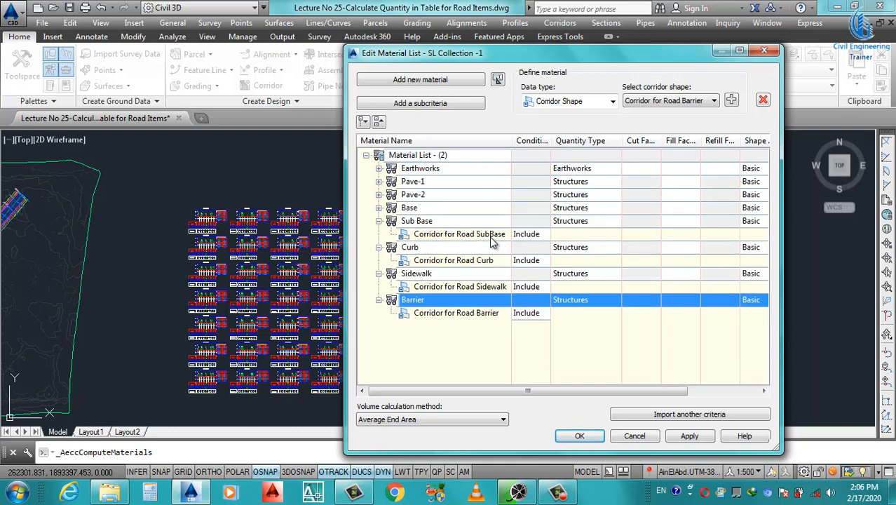
left_click(379, 221)
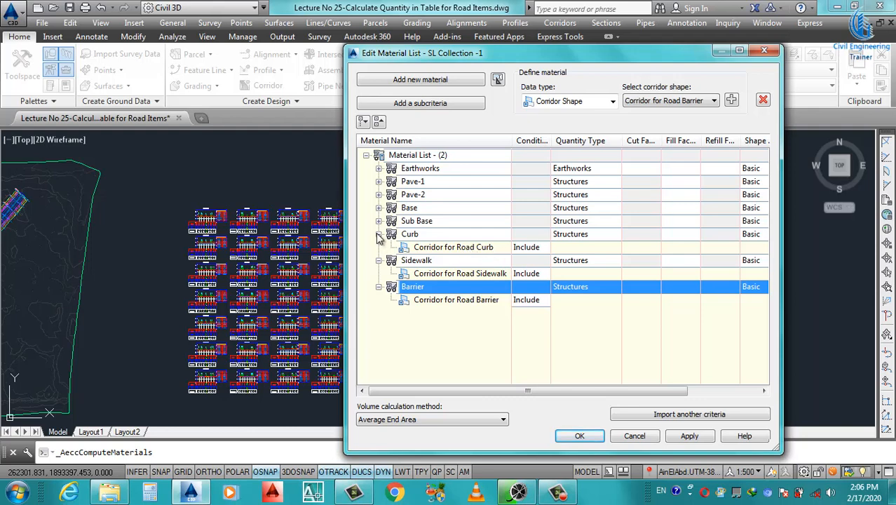
left_click(379, 234)
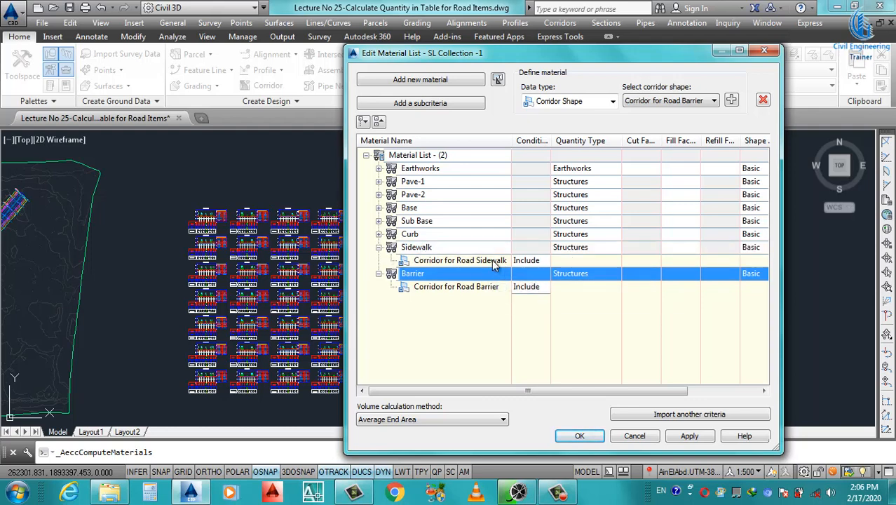
left_click(378, 247)
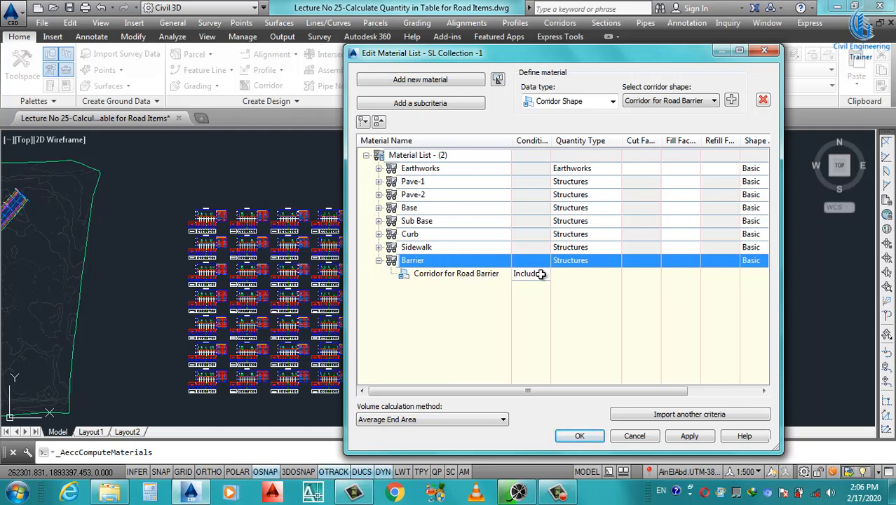
left_click(378, 260)
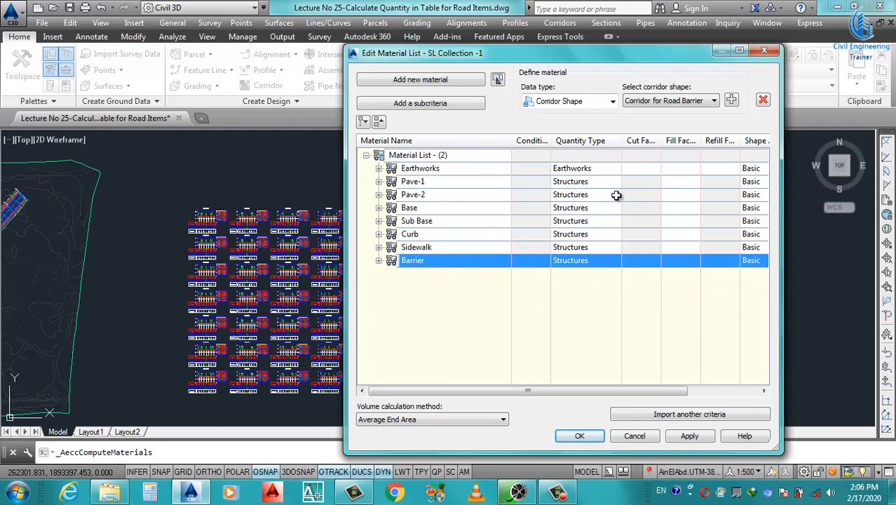
left_click(689, 436)
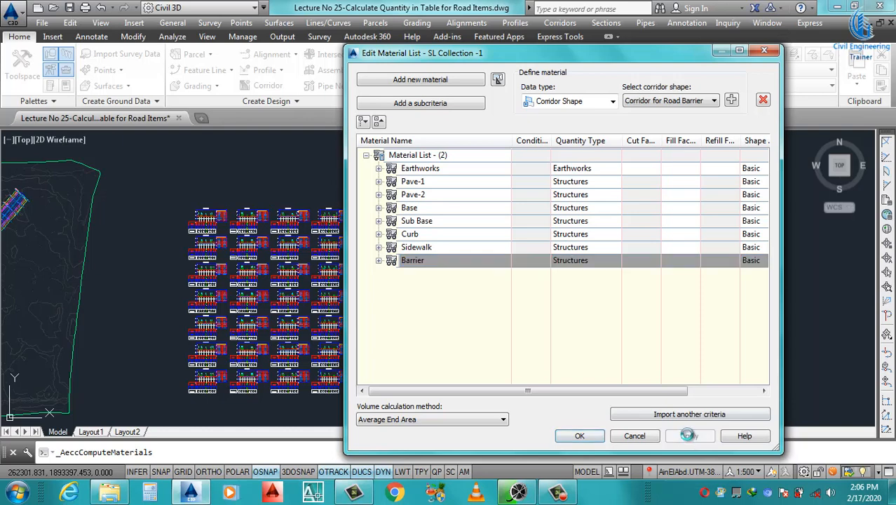
left_click(580, 436)
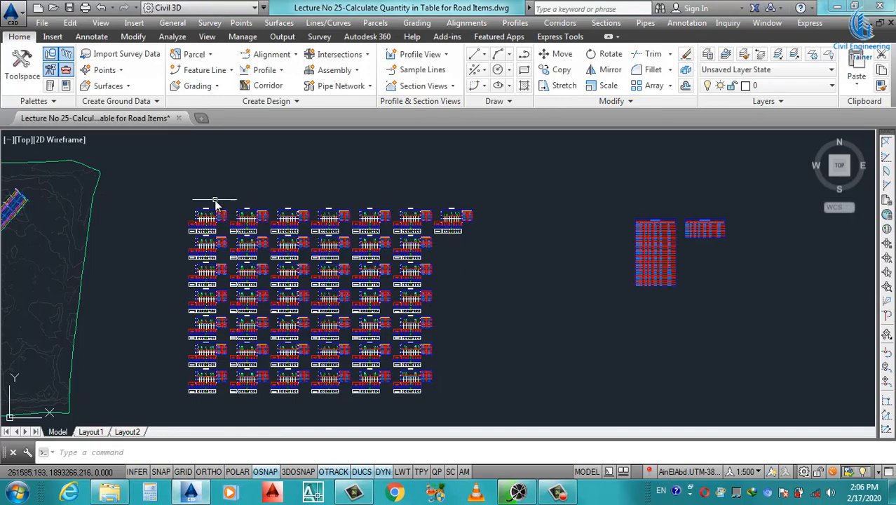
Select the sub base material section in the section view at station 0+000.00
scroll(207, 203, "up", 8)
scroll(135, 282, "up", 8)
scroll(317, 267, "down", 4)
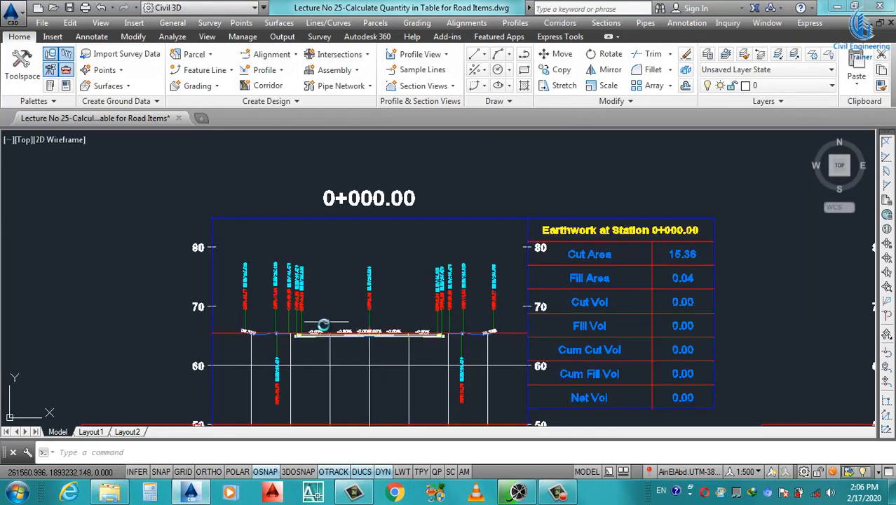
scroll(324, 321, "up", 6)
scroll(287, 369, "up", 2)
scroll(301, 351, "down", 4)
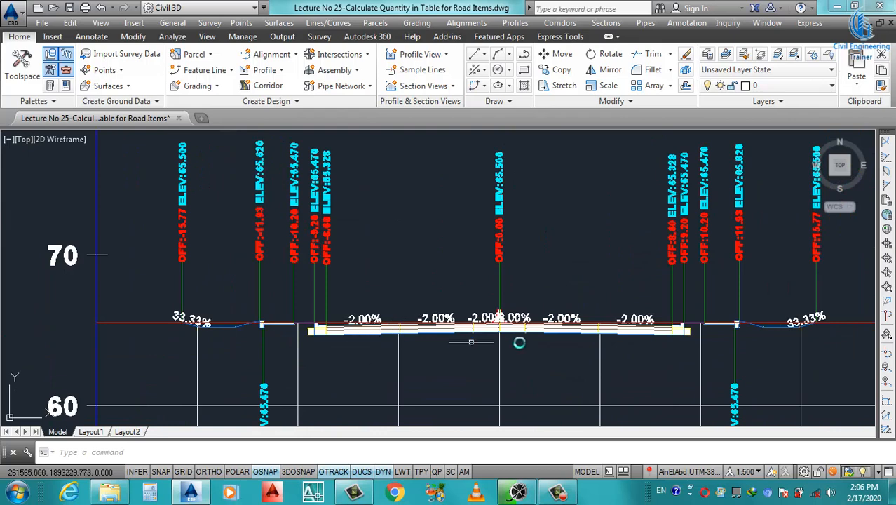
scroll(700, 340, "up", 3)
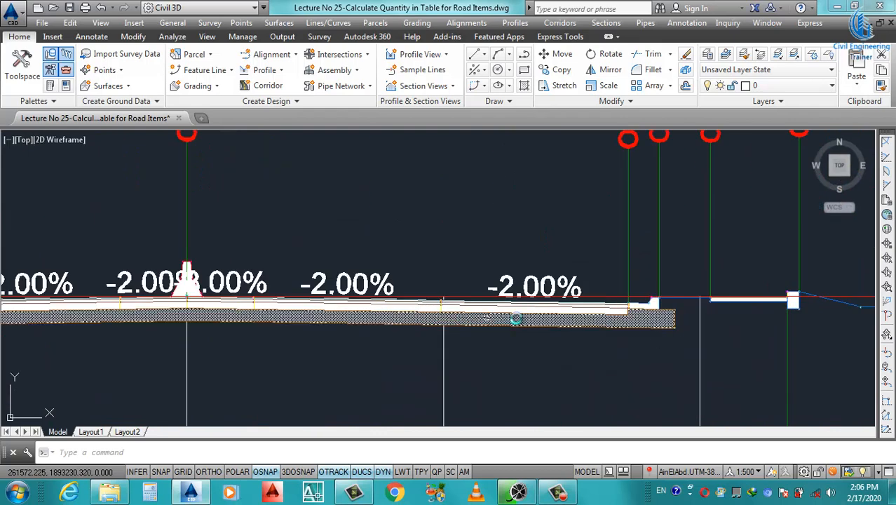
scroll(588, 320, "down", 1)
scroll(456, 315, "up", 4)
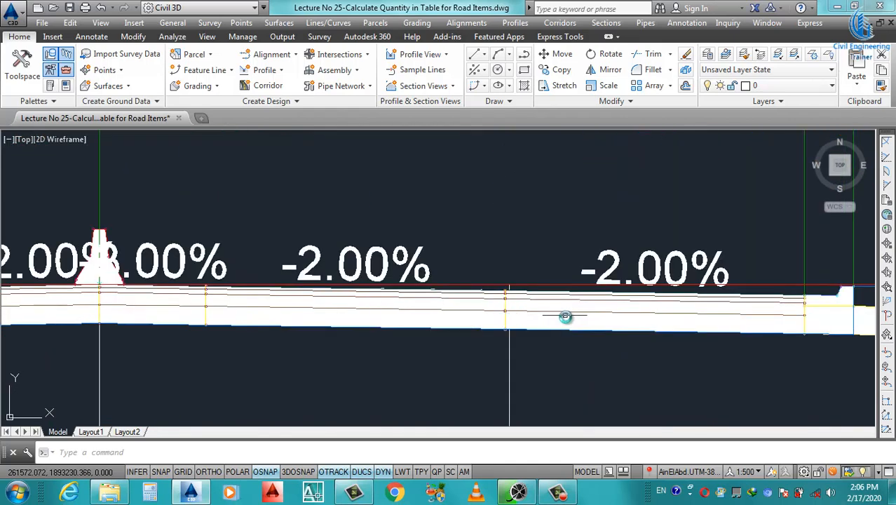
left_click(570, 322)
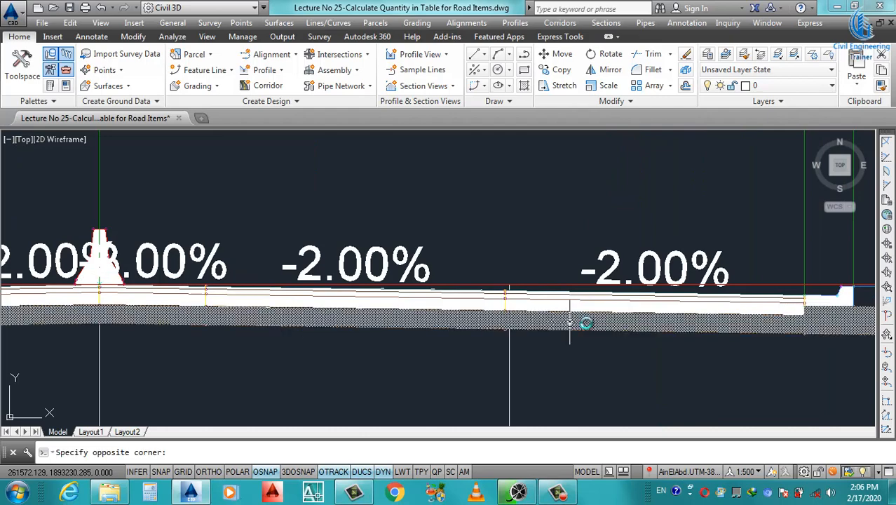
left_click(585, 320)
Select the pavement, base and barrier material sections at station 0+000.00 to check their shapes, then clear the selection
scroll(607, 321, "down", 4)
scroll(607, 321, "down", 2)
scroll(569, 313, "up", 5)
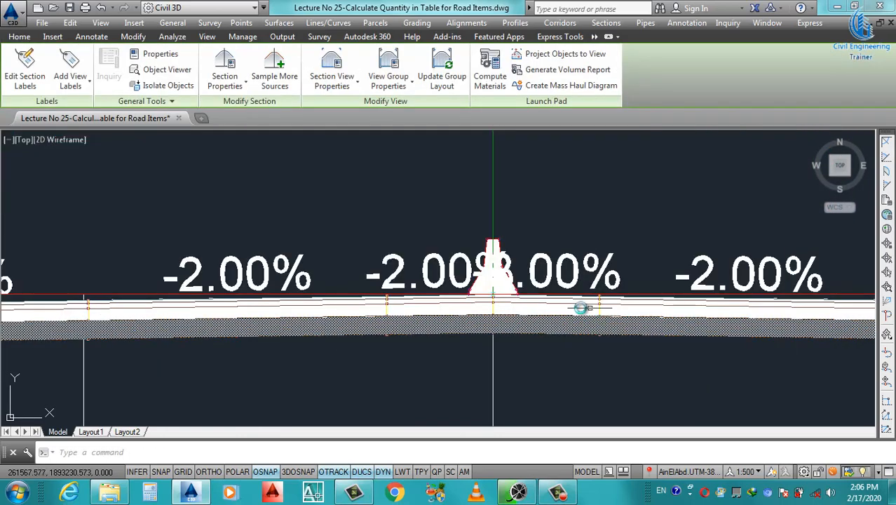
scroll(575, 307, "up", 3)
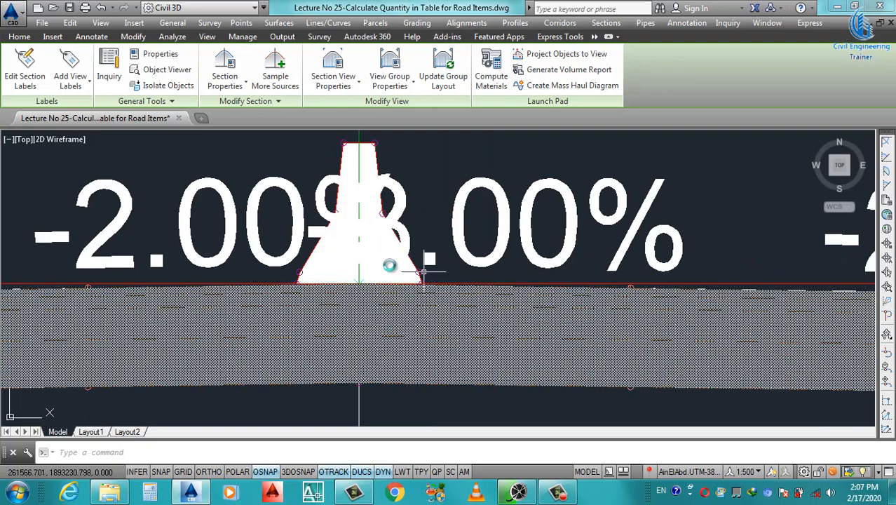
left_click(364, 251)
left_click(377, 271)
scroll(393, 277, "down", 4)
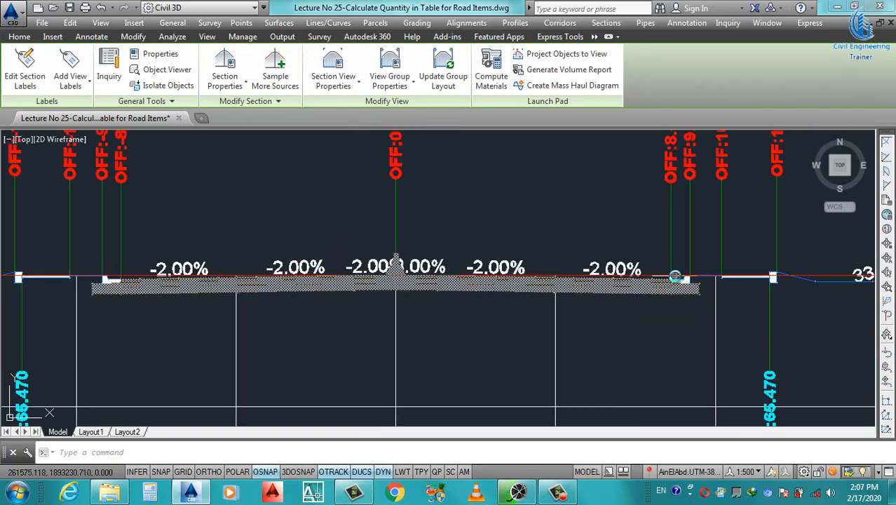
scroll(594, 325, "up", 5)
key("Escape")
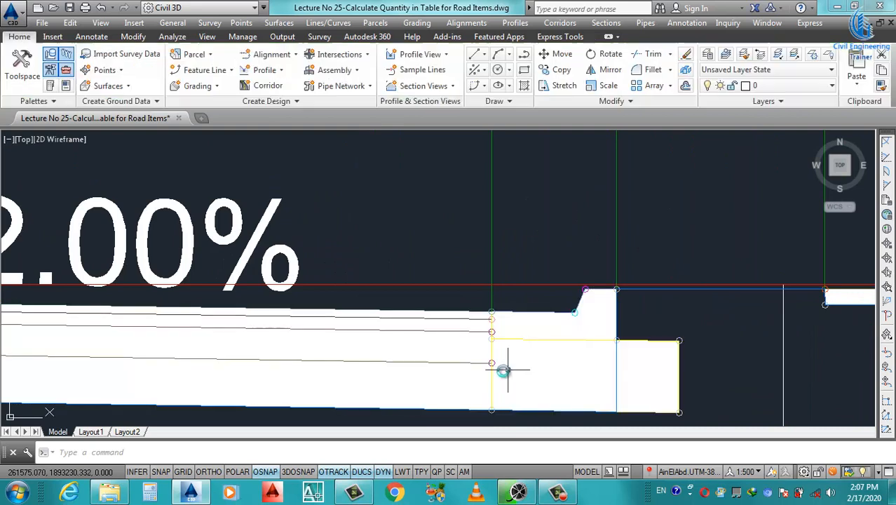
Check the extent of the sub base material section beneath the pavement edge and curb by selecting it, then deselect it
left_click(473, 375)
scroll(532, 361, "down", 3)
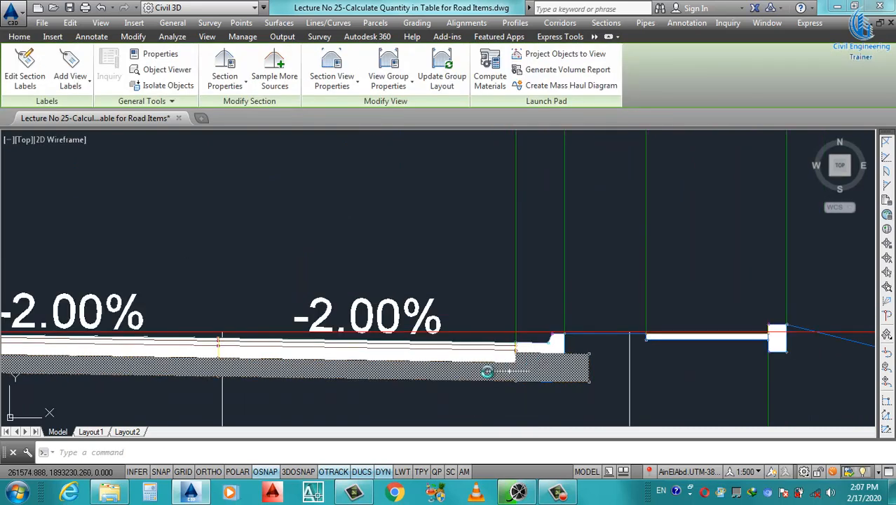
key("Delete")
scroll(490, 368, "up", 2)
left_click(489, 375)
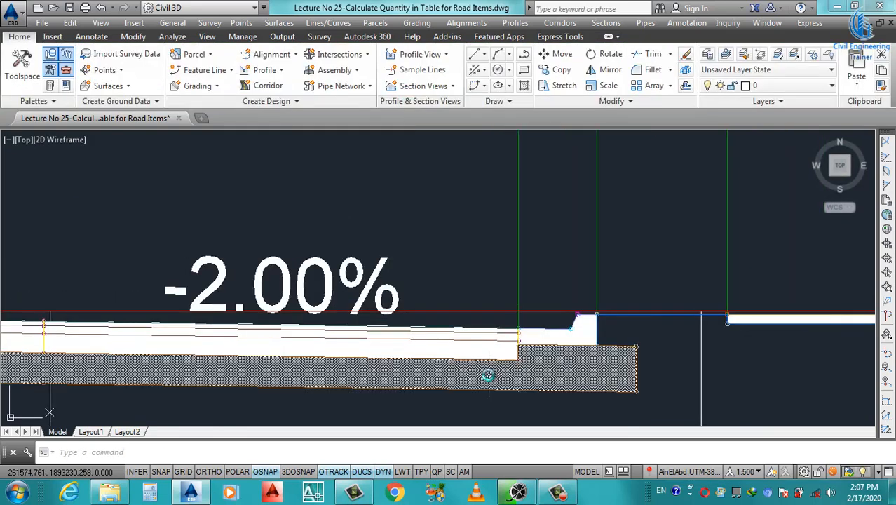
key("Escape")
left_click(568, 369)
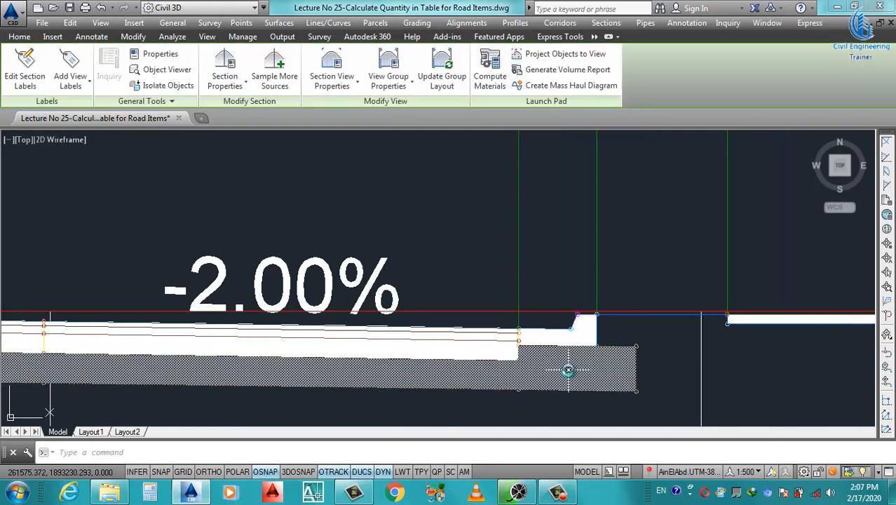
key("Escape")
Select the curb material section and then the sidewalk material section to check each shape, clearing the selection after each
left_click(573, 335)
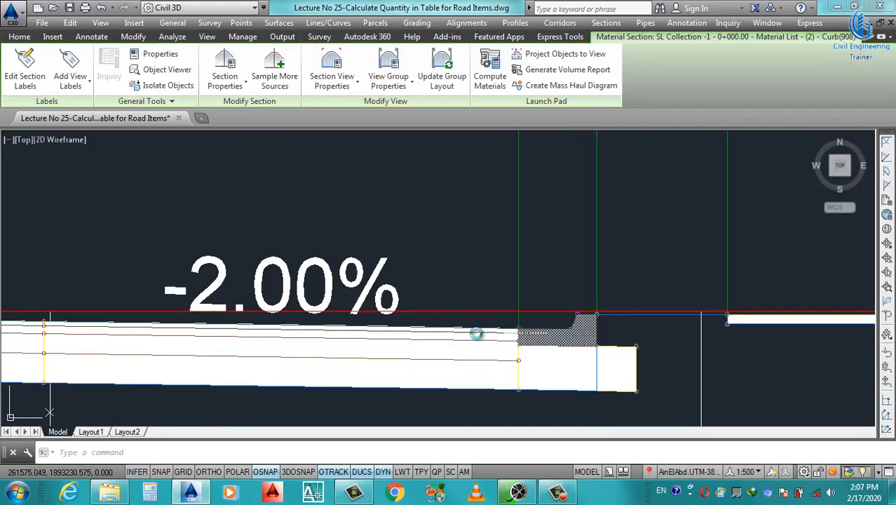
scroll(575, 335, "down", 3)
scroll(536, 339, "up", 2)
scroll(536, 339, "up", 3)
key("Escape")
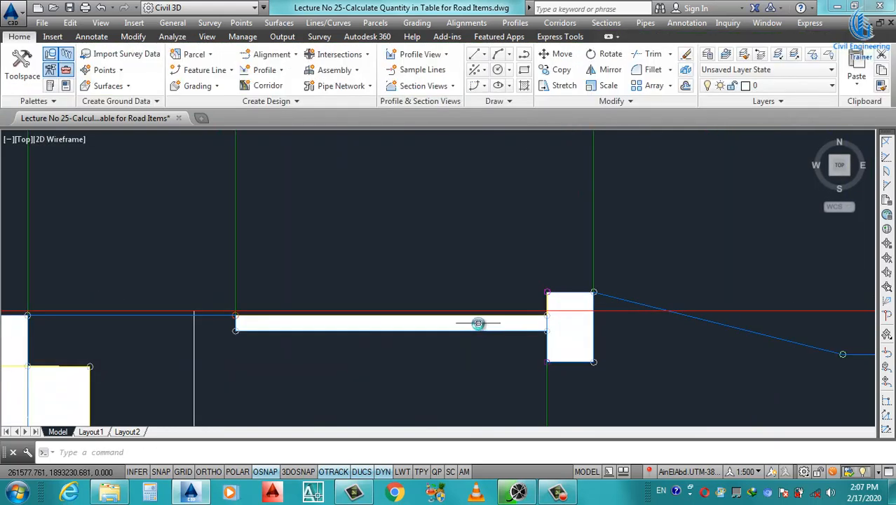
left_click(477, 323)
scroll(426, 323, "down", 2)
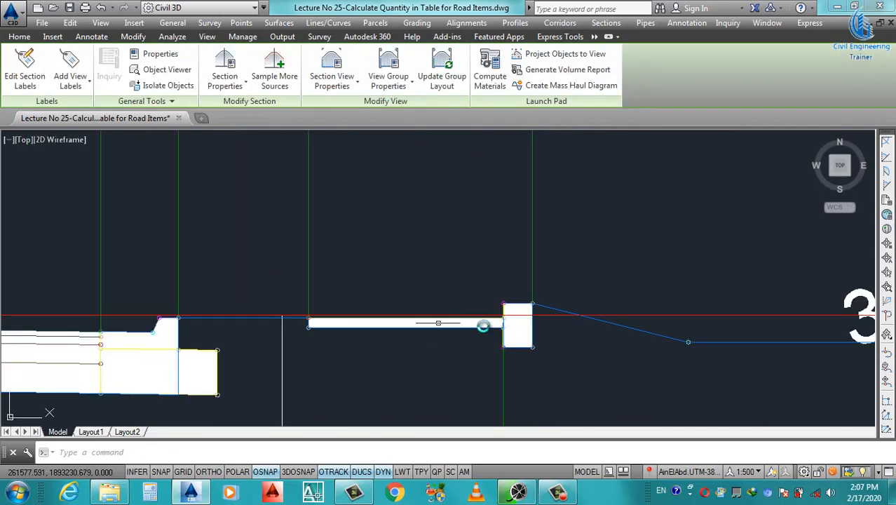
key("Escape")
Select the curb material section at the sidewalk's outer edge and examine the curb shapes on both sides of station 0+000.00
left_click(523, 324)
scroll(552, 318, "down", 2)
scroll(552, 317, "down", 3)
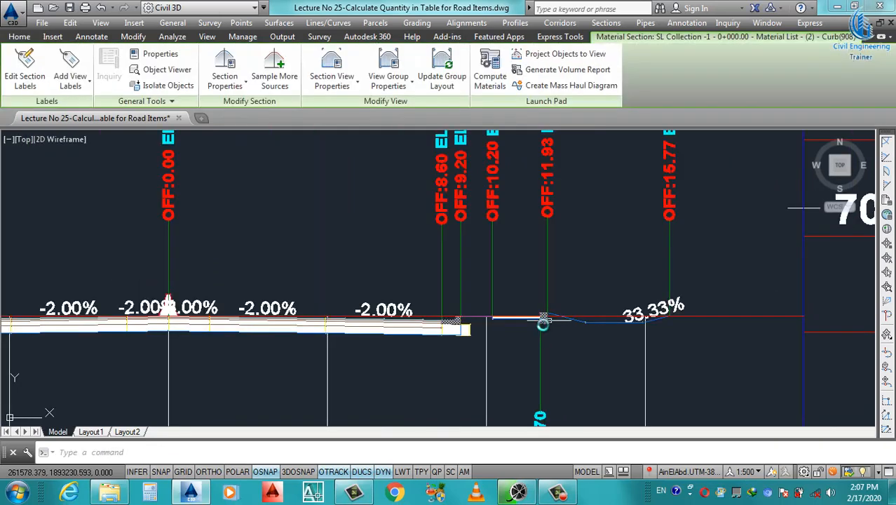
scroll(469, 323, "up", 3)
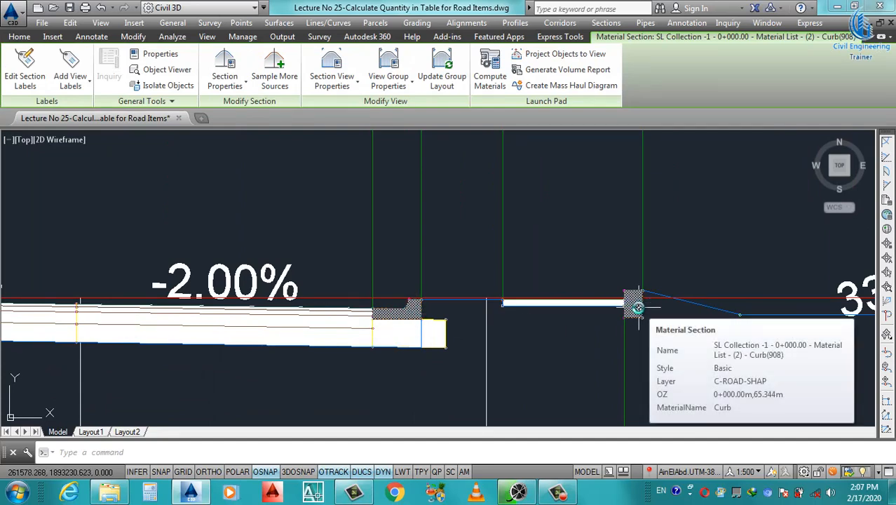
scroll(637, 307, "down", 4)
scroll(428, 309, "up", 4)
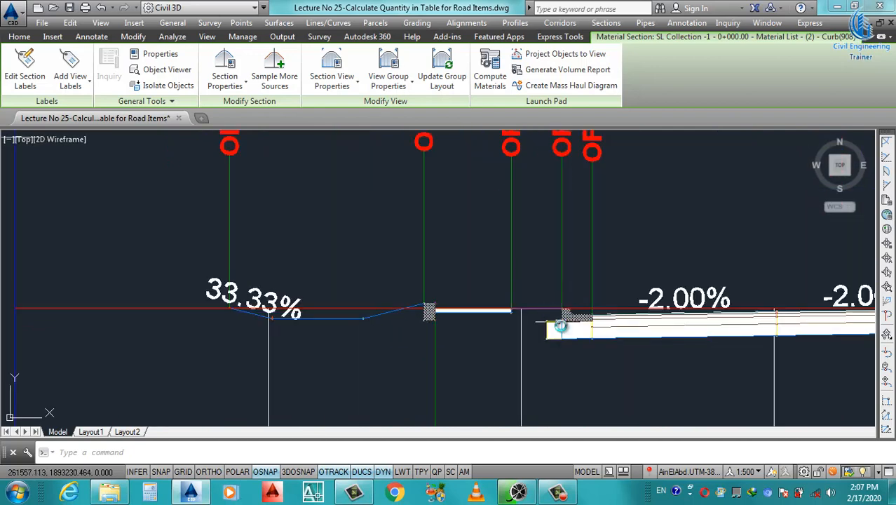
scroll(466, 309, "down", 4)
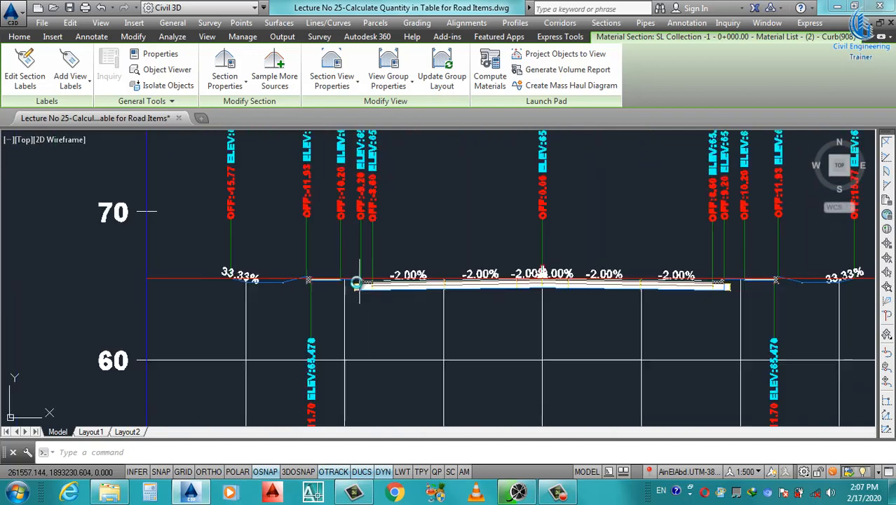
scroll(580, 288, "up", 3)
scroll(554, 282, "up", 3)
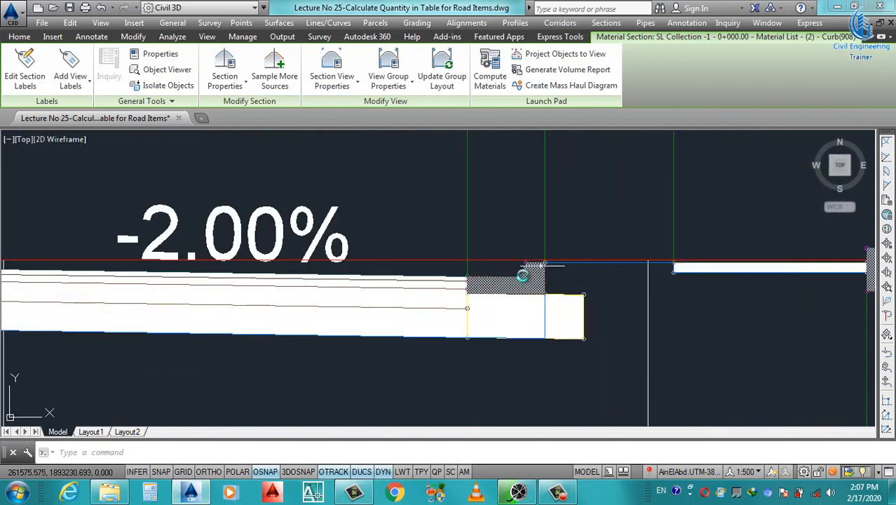
scroll(533, 283, "down", 5)
scroll(519, 280, "down", 3)
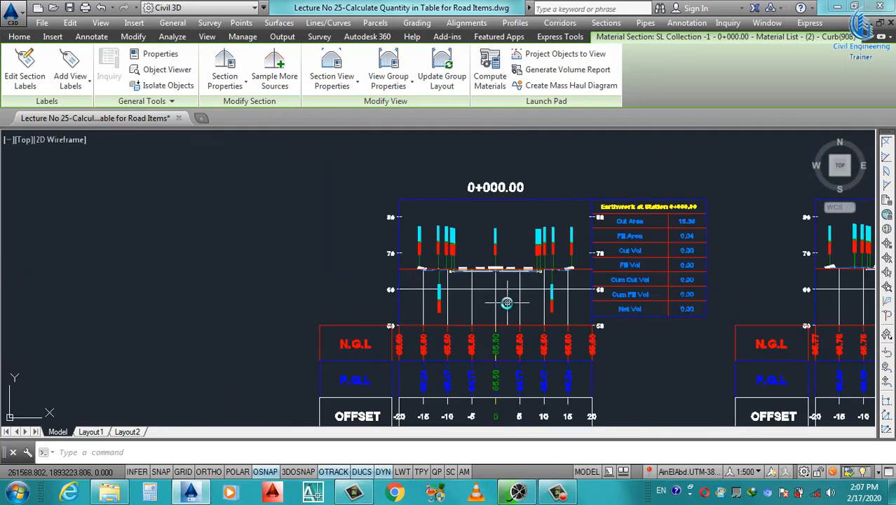
Look over the section views at the other stations and the free space between them and the existing volume tables
scroll(494, 276, "down", 3)
scroll(449, 288, "down", 2)
scroll(430, 260, "up", 6)
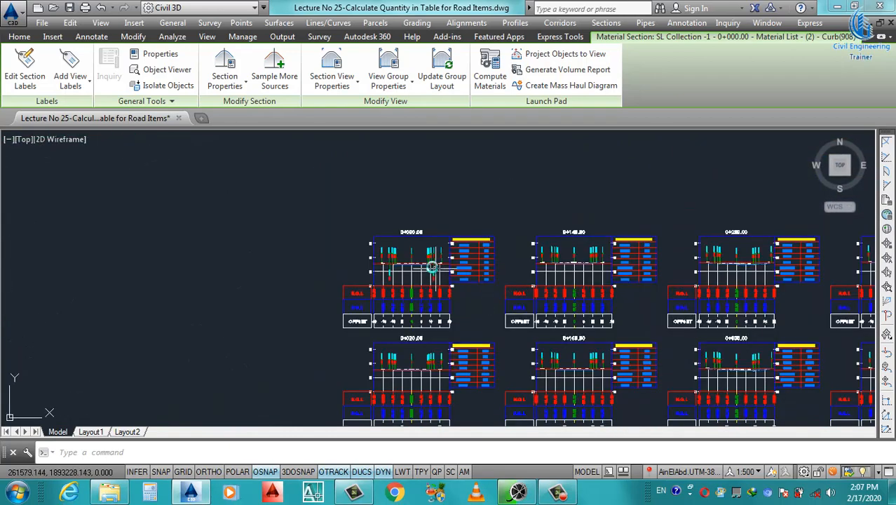
scroll(432, 267, "down", 3)
scroll(403, 287, "up", 3)
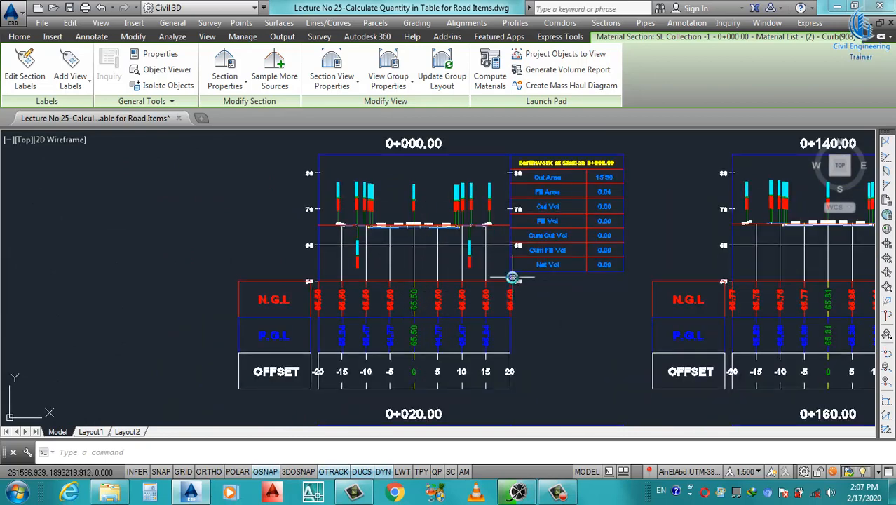
scroll(512, 275, "down", 4)
scroll(536, 280, "down", 4)
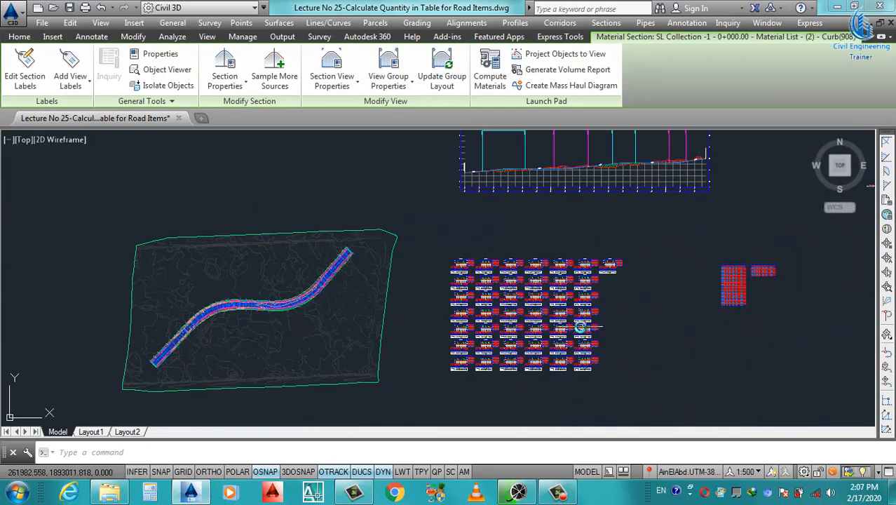
scroll(510, 287, "up", 2)
scroll(509, 288, "down", 2)
scroll(510, 287, "up", 1)
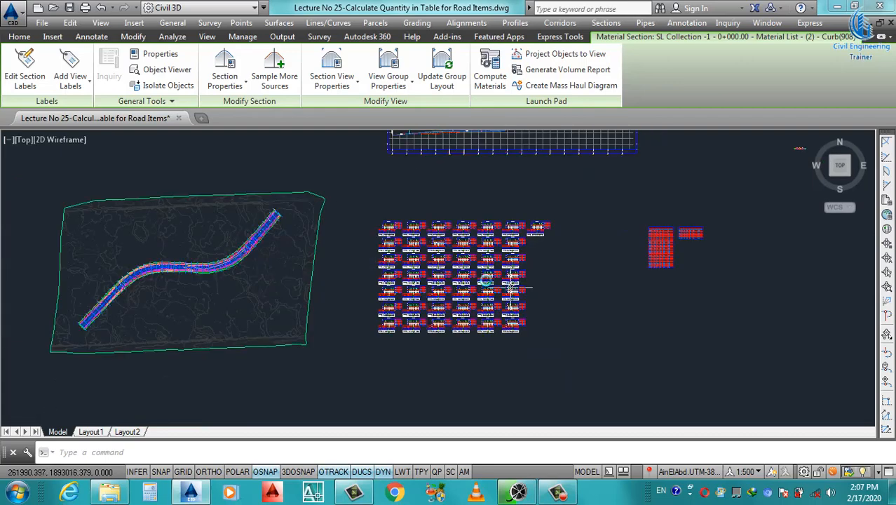
scroll(510, 288, "up", 2)
scroll(479, 269, "down", 1)
scroll(477, 270, "up", 2)
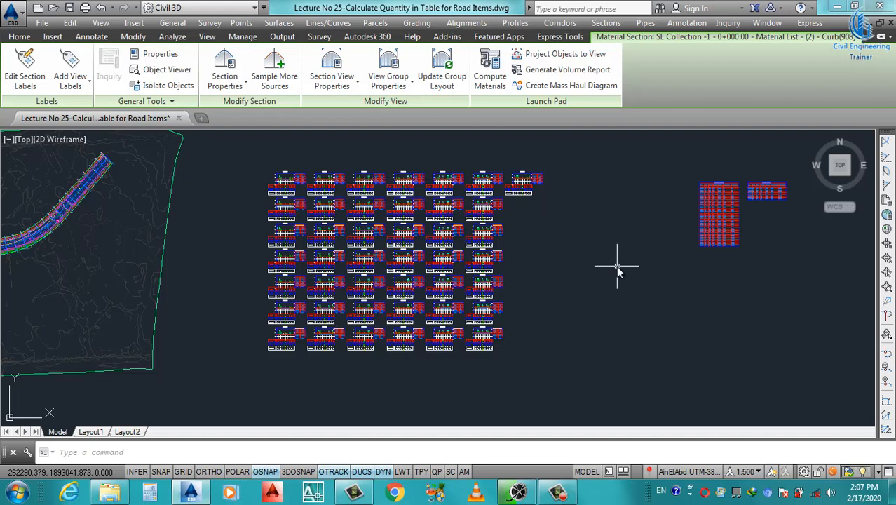
Start a material volume table with the Area and Volume table style
left_click(607, 23)
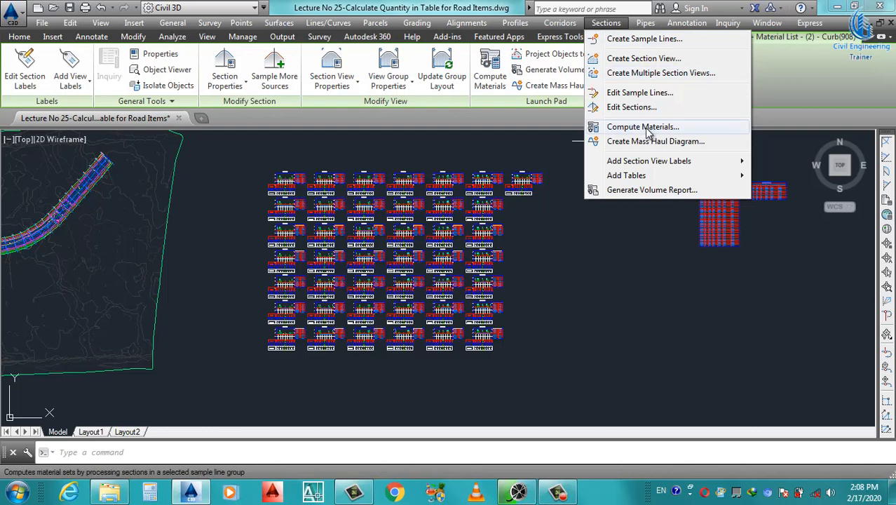
mouse_move(650, 179)
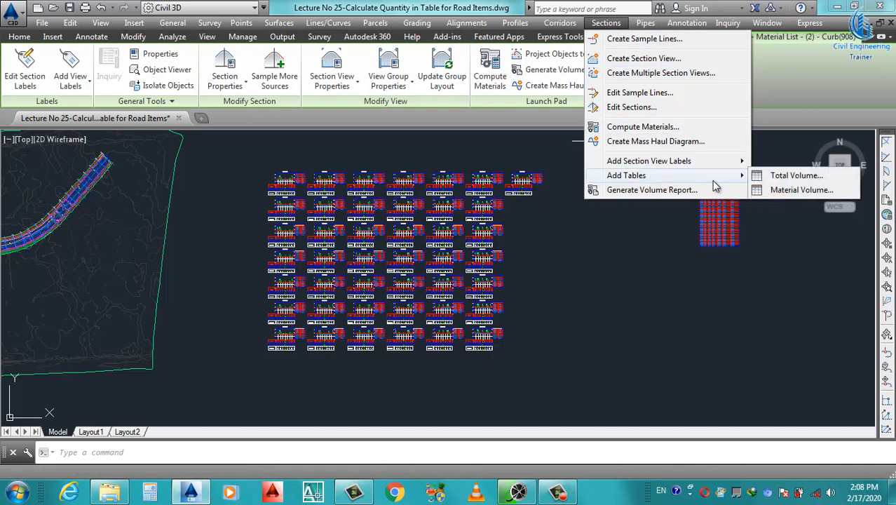
left_click(793, 190)
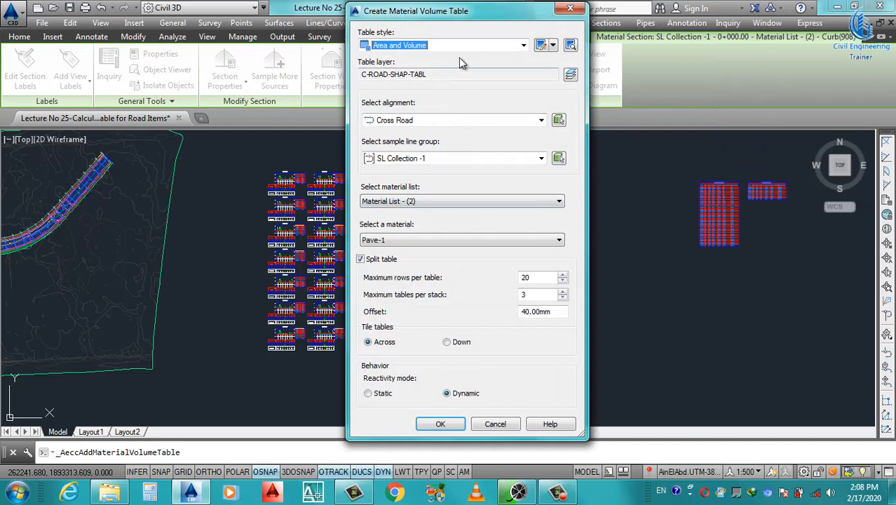
left_click(455, 46)
left_click(414, 58)
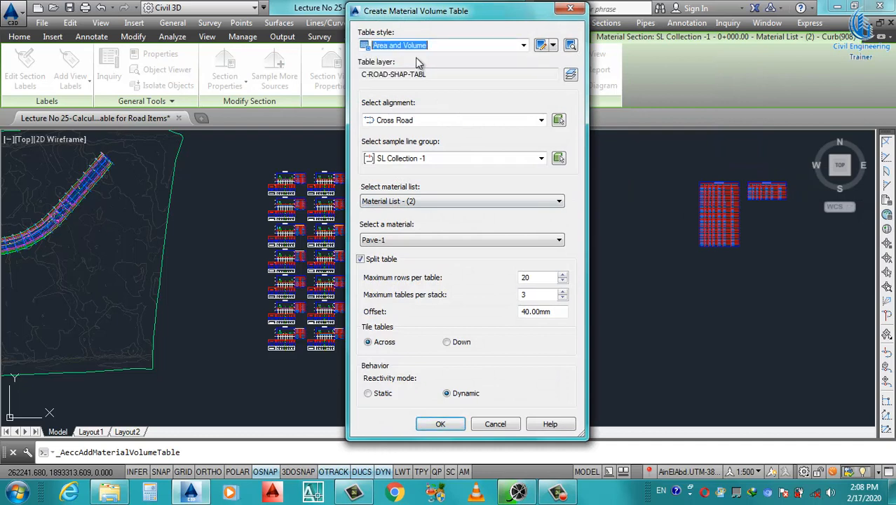
Set the table's alignment to Cross Road, sample line group to SL Collection -1 and material list to Material List - (2)
left_click(448, 119)
left_click(412, 136)
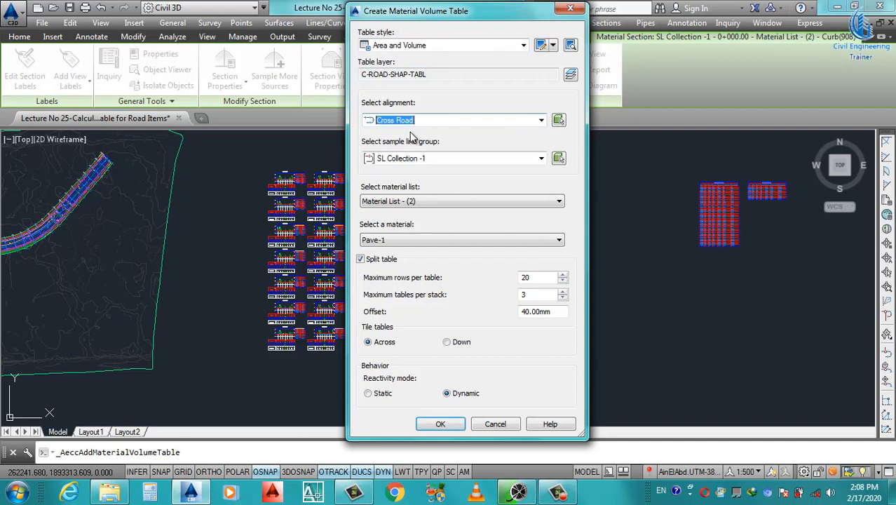
left_click(456, 160)
left_click(417, 173)
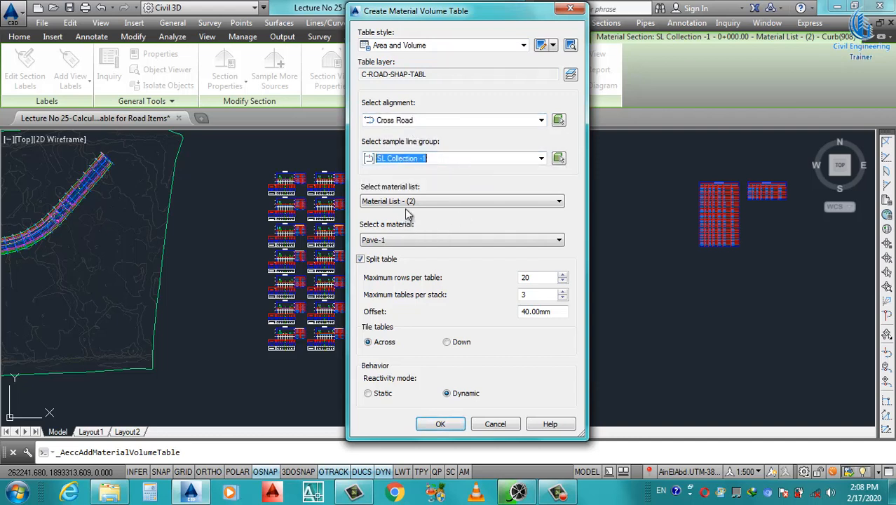
left_click(448, 202)
left_click(438, 212)
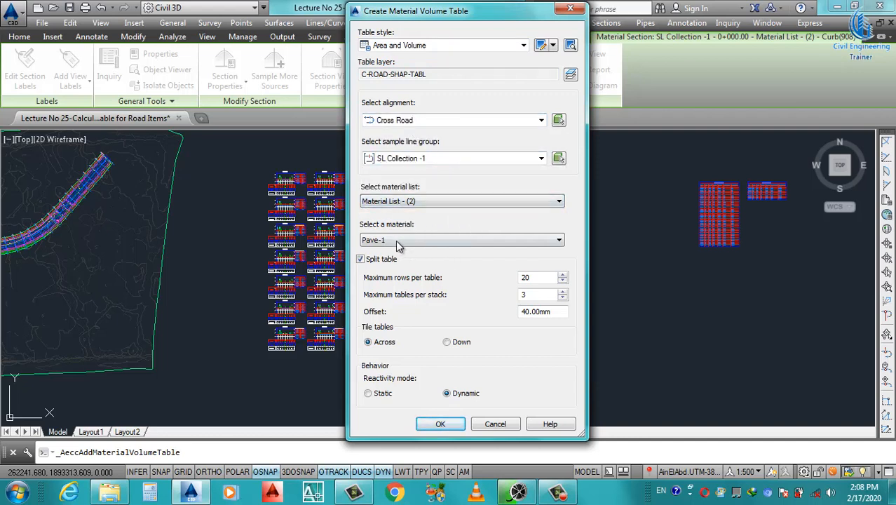
Choose material Pave-1, allow 35 maximum rows per table, and place the volume table in the free space beside the section views
left_click(464, 241)
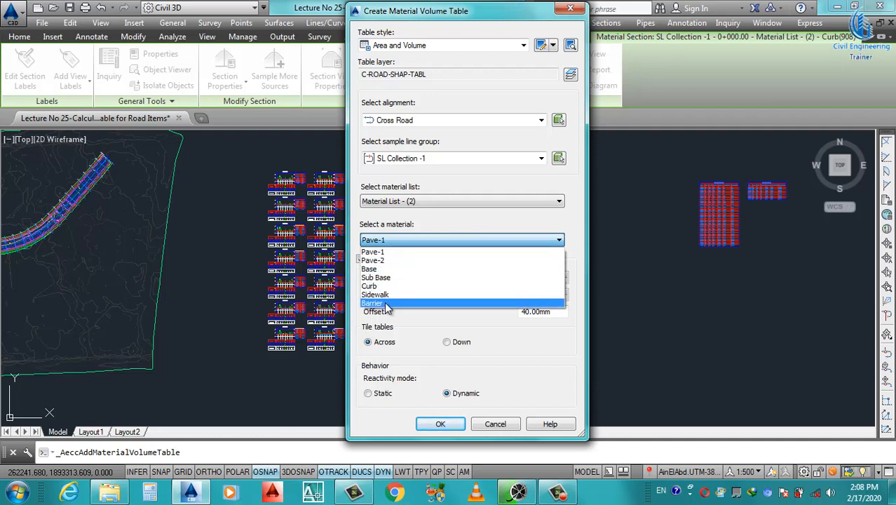
left_click(400, 254)
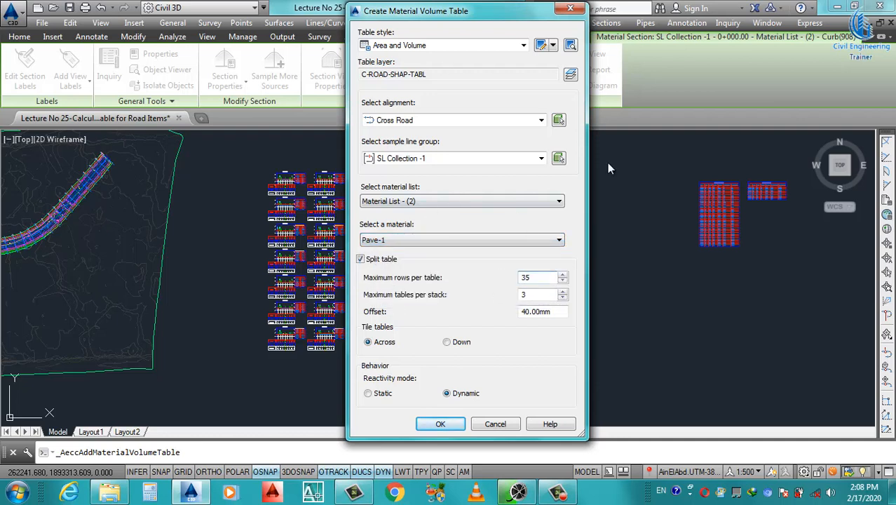
left_click(442, 425)
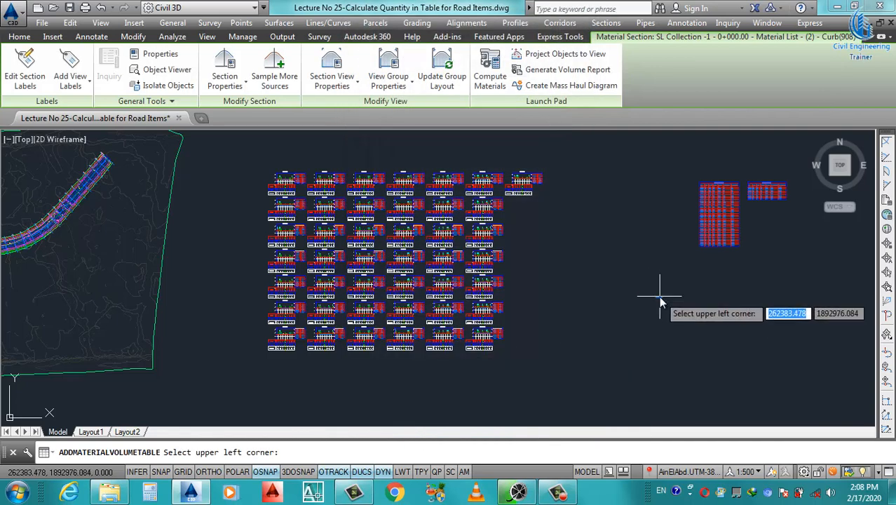
left_click(634, 282)
scroll(691, 302, "up", 2)
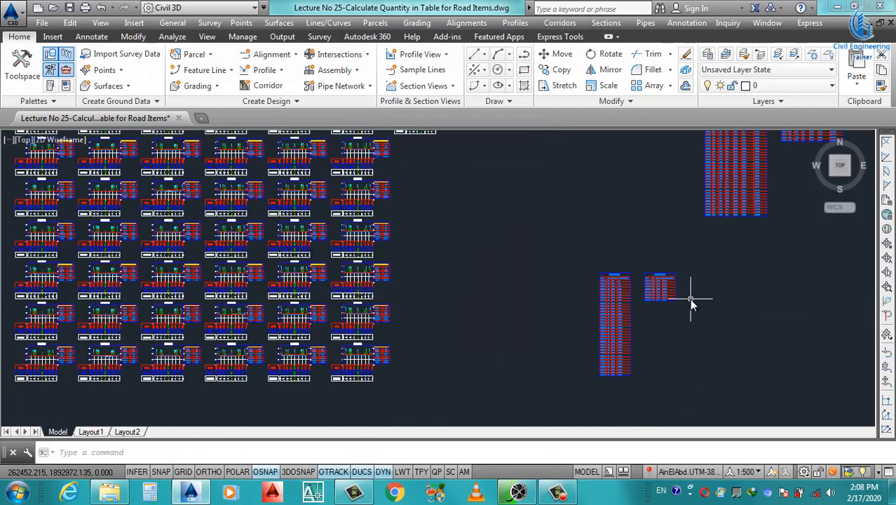
Move the second part of the Pave-1 material table so its upper-left corner meets the first part's upper-right corner
scroll(689, 298, "up", 2)
scroll(579, 238, "up", 2)
left_click(567, 243)
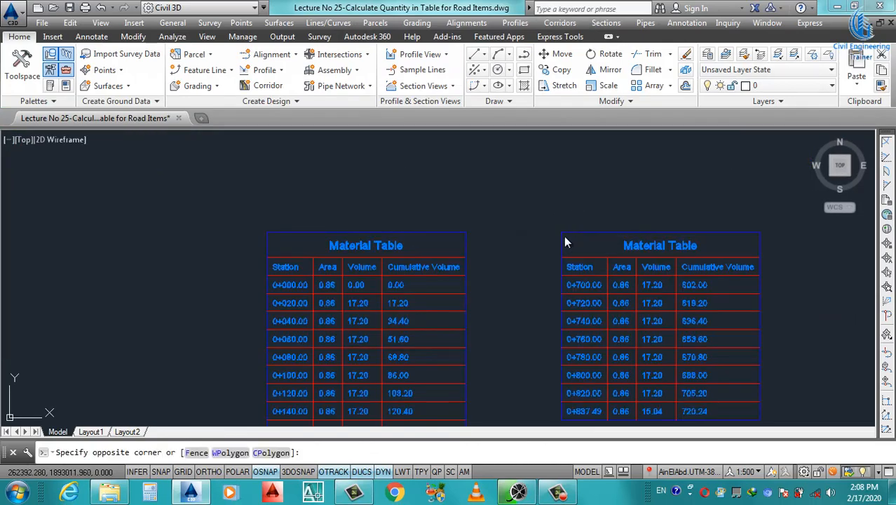
left_click(559, 236)
left_click(561, 232)
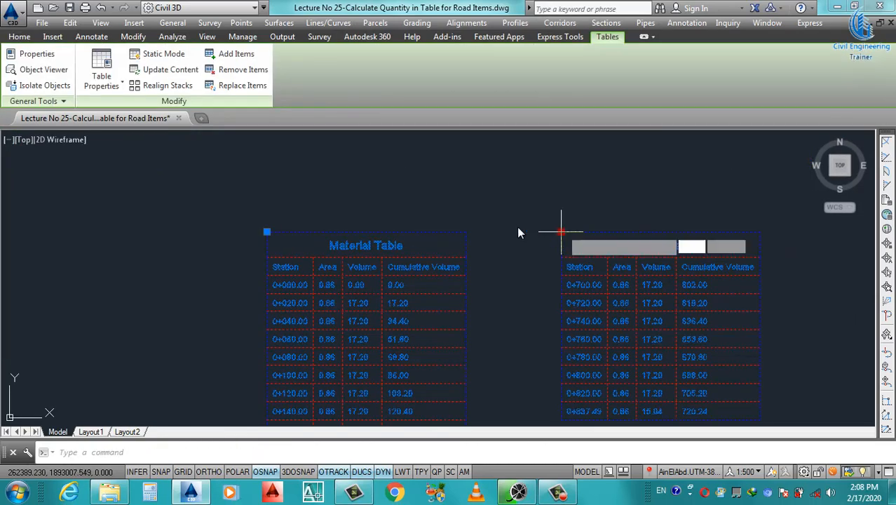
left_click(465, 232)
scroll(606, 250, "down", 4)
scroll(562, 249, "up", 3)
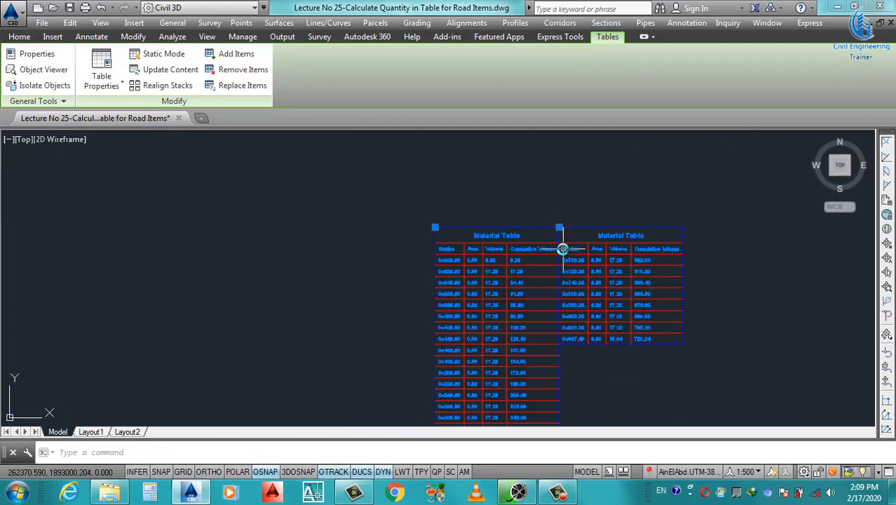
Inspect the generic titles of the Pave-1 material table and compare them with the larger volume table nearby
scroll(554, 247, "down", 3)
scroll(492, 240, "up", 6)
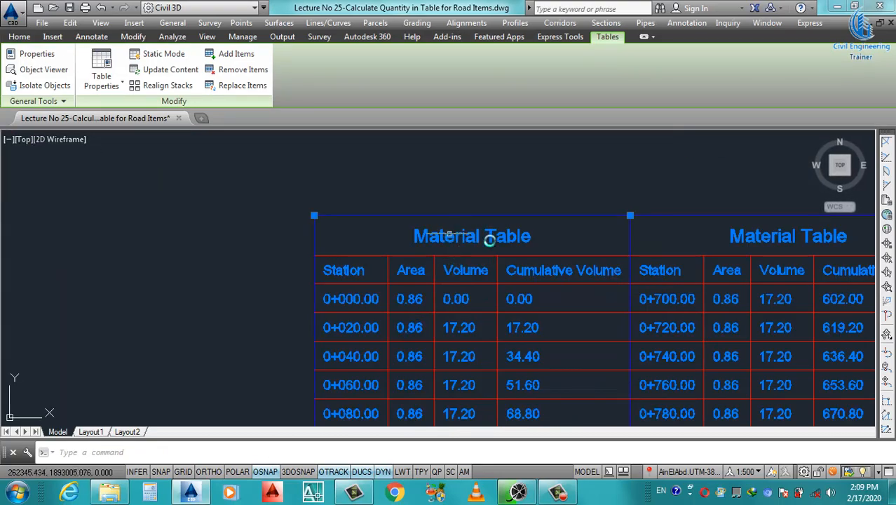
scroll(512, 270, "down", 5)
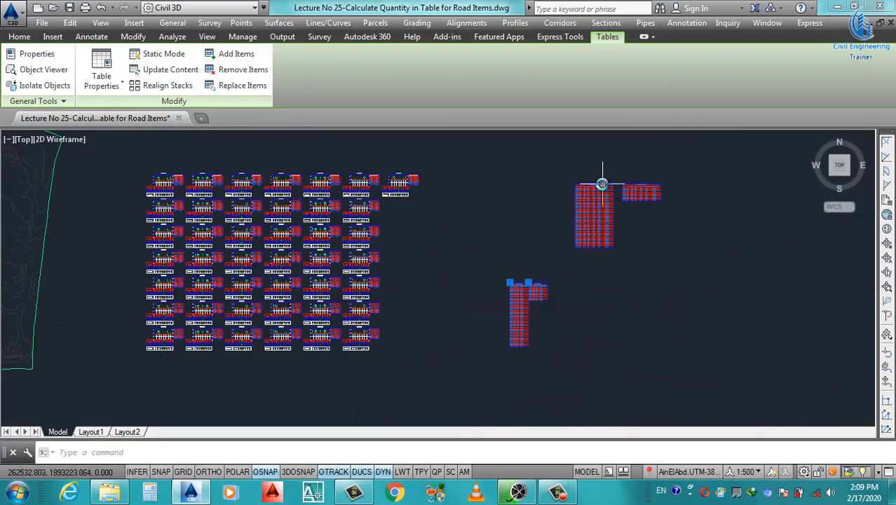
scroll(575, 193, "up", 4)
scroll(505, 266, "down", 2)
scroll(449, 337, "up", 6)
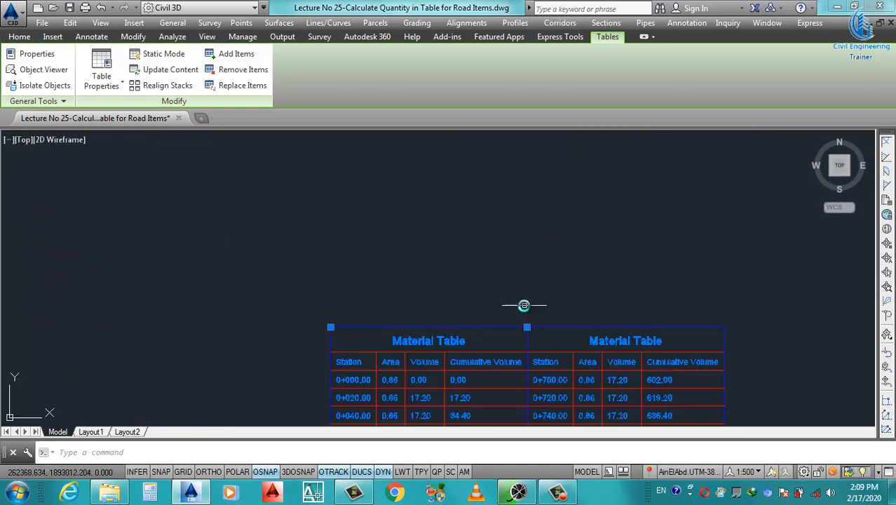
scroll(524, 305, "down", 3)
scroll(499, 291, "up", 3)
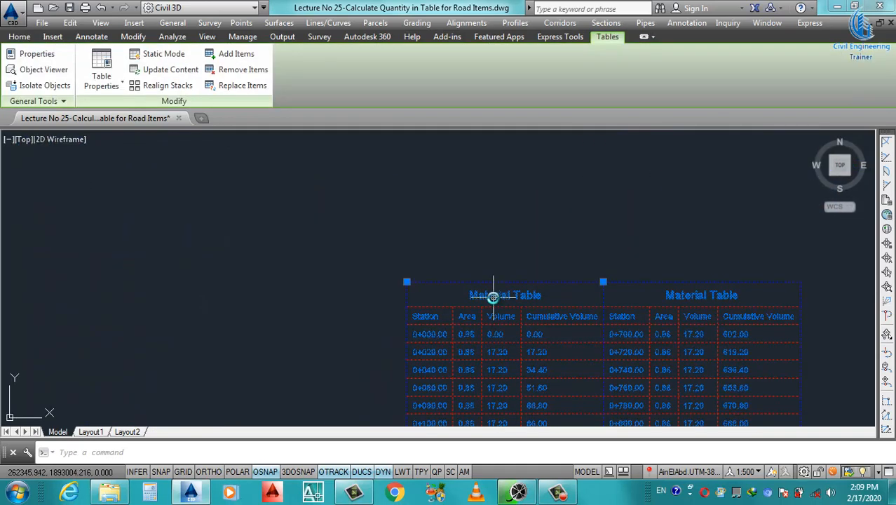
Edit the Area and Volume table style and replace the title text Material Table with the Material Name property
right_click(493, 298)
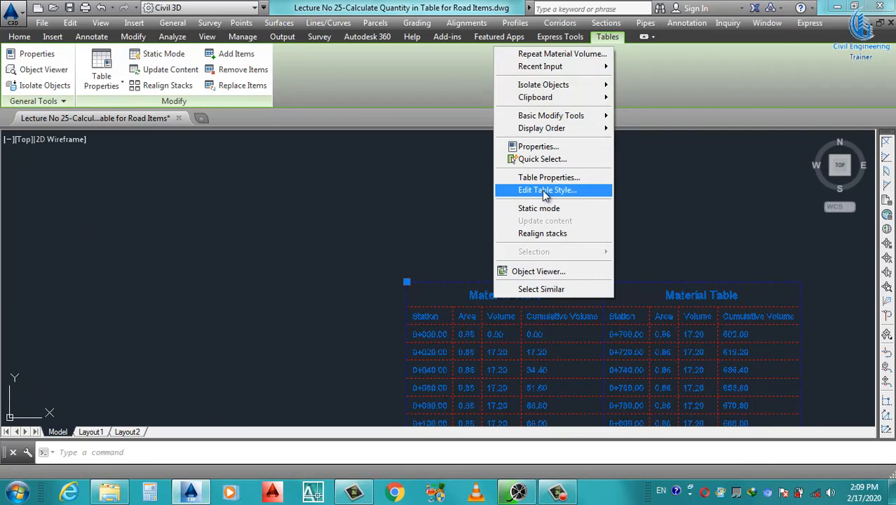
left_click(545, 191)
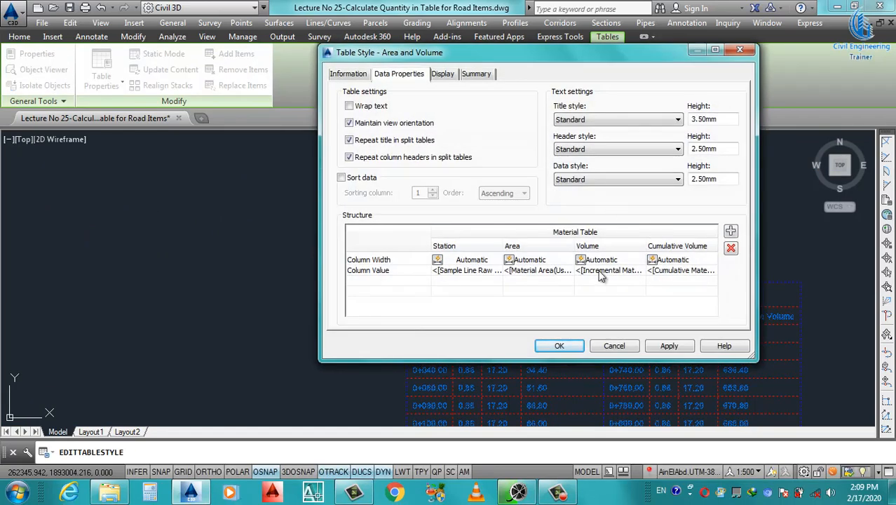
double_click(579, 234)
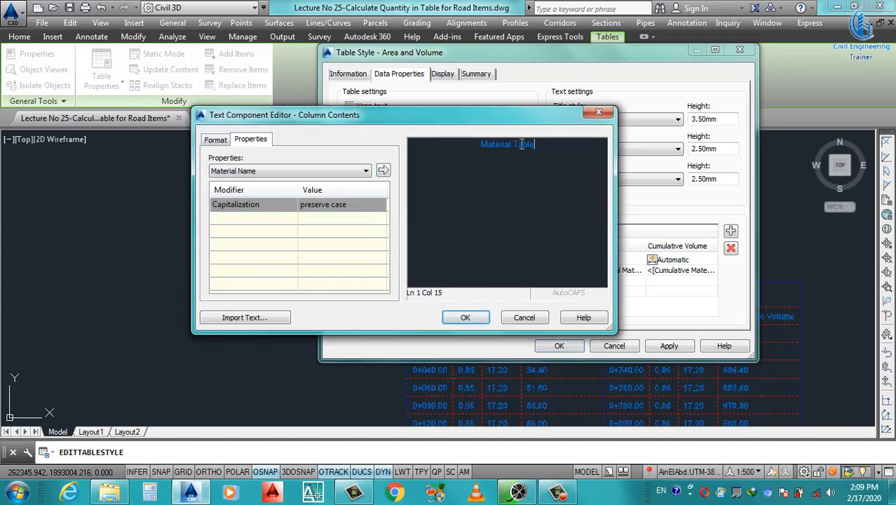
left_click_drag(535, 145, 463, 147)
left_click(295, 171)
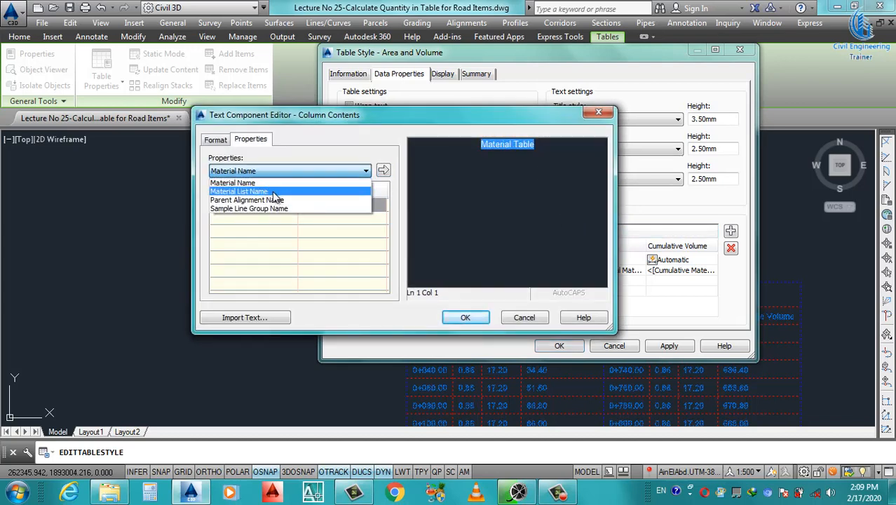
left_click(248, 184)
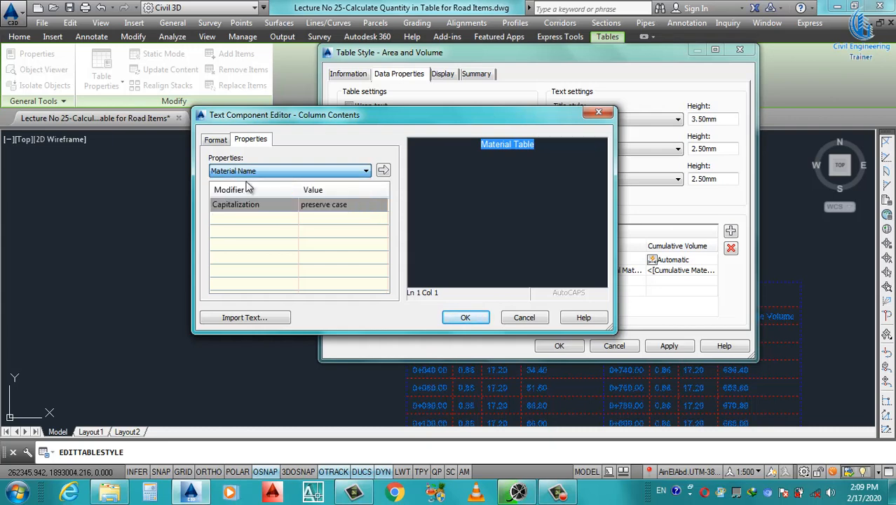
left_click(383, 170)
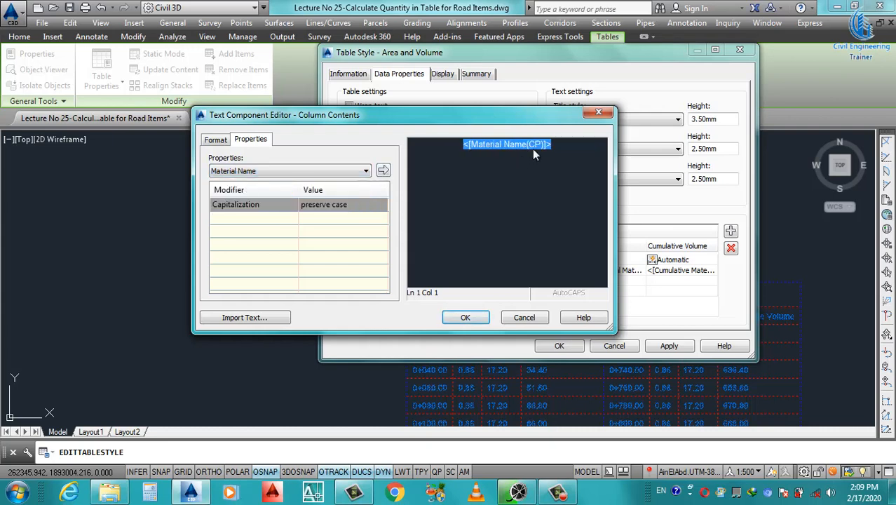
Format the Material Name title field in bold yellow and apply the table style changes
left_click(216, 140)
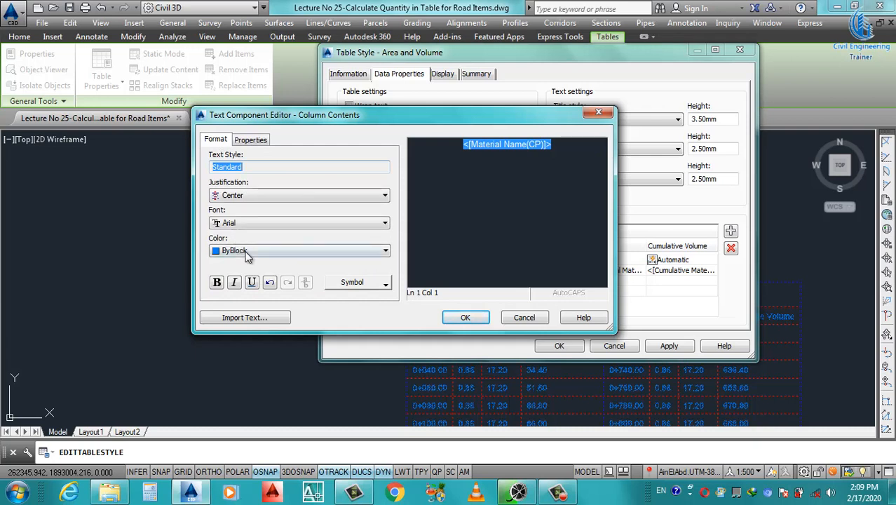
left_click(274, 251)
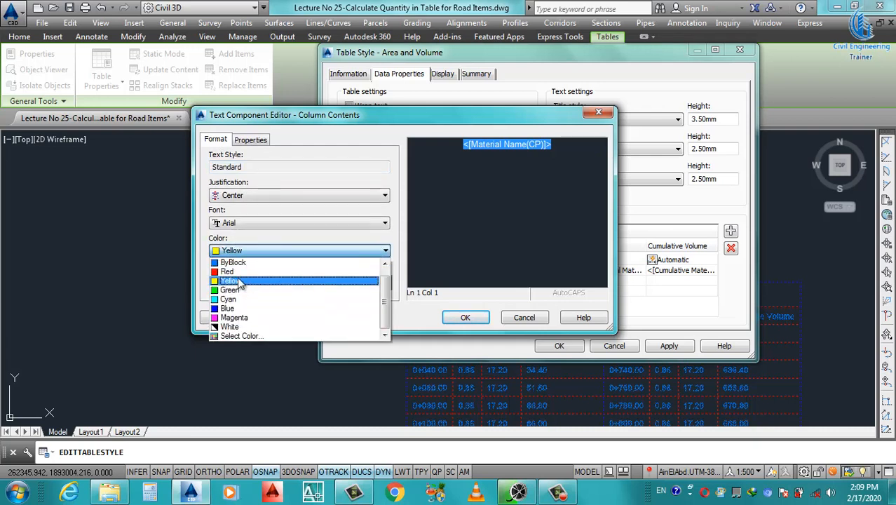
left_click(239, 281)
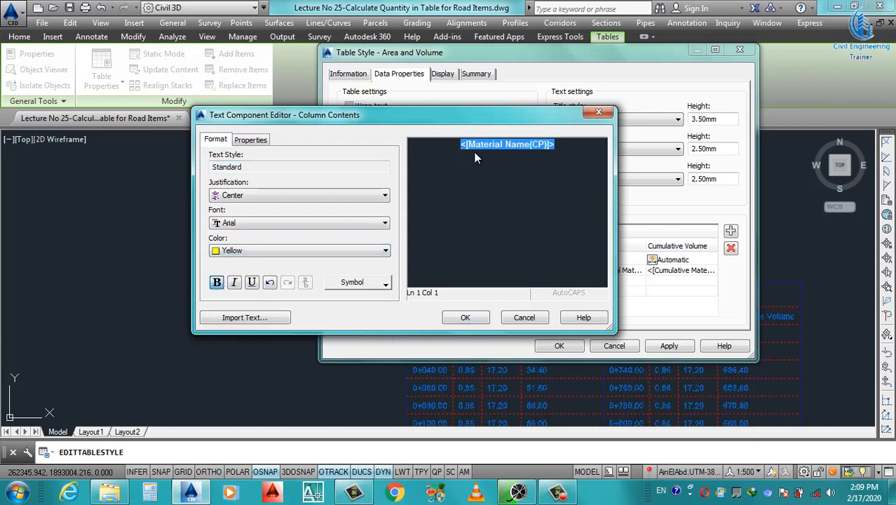
left_click(465, 319)
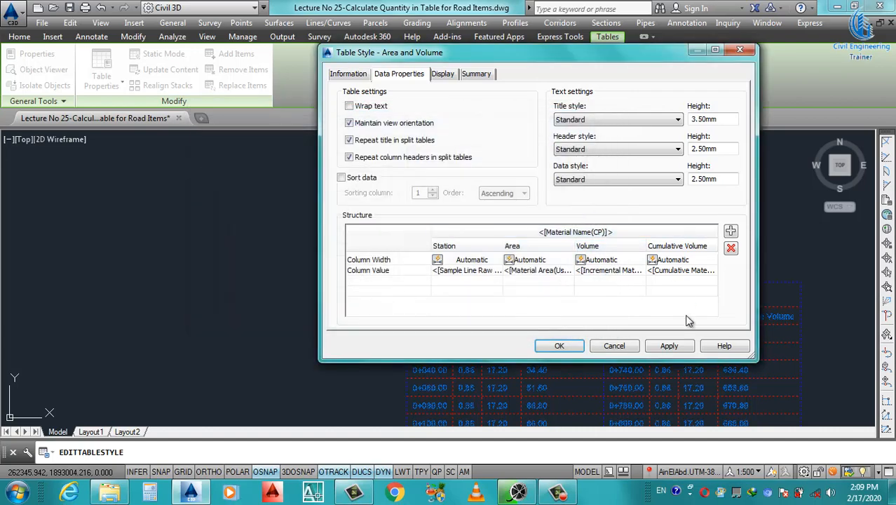
left_click(668, 346)
left_click(559, 346)
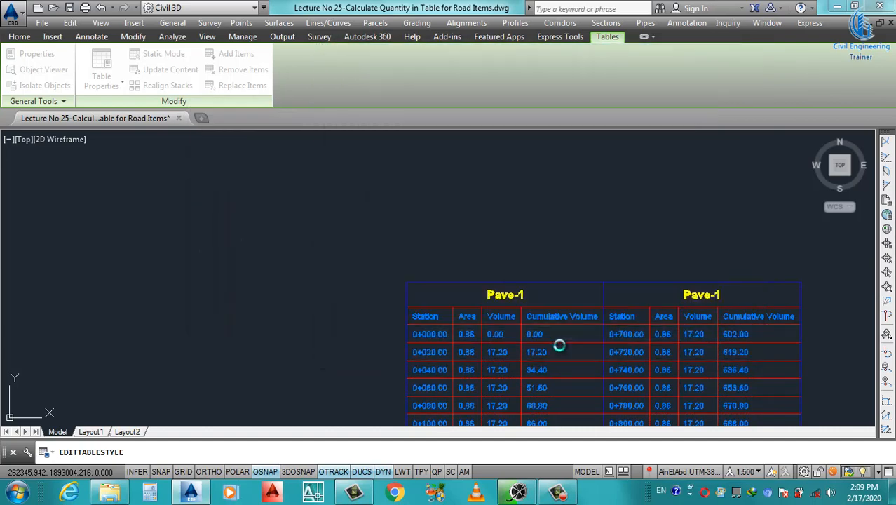
Review the restyled Pave-1 table titles and the layout of the tables beside the section views
scroll(530, 250, "down", 5)
scroll(533, 241, "up", 5)
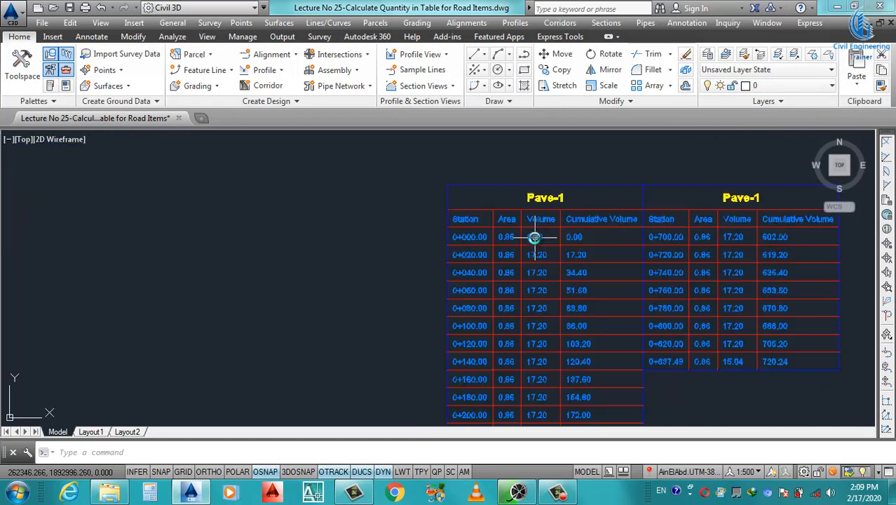
scroll(552, 201, "down", 6)
scroll(598, 202, "up", 4)
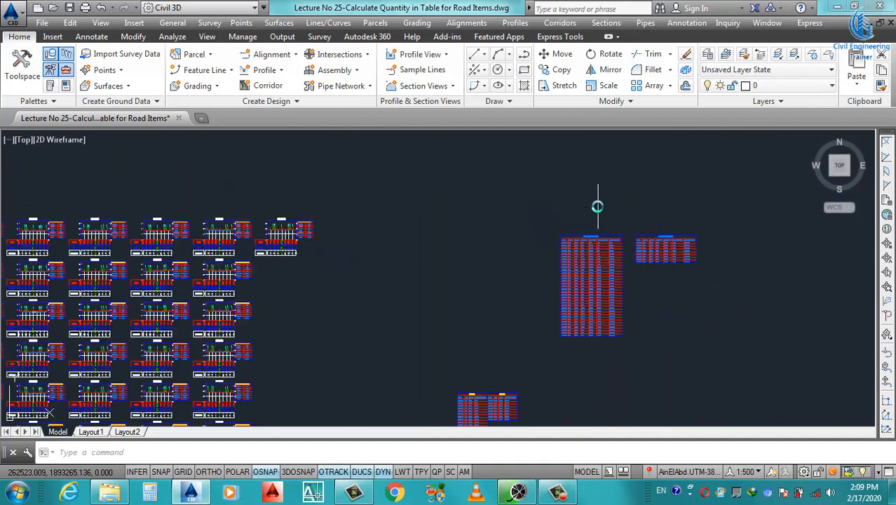
scroll(562, 294, "down", 5)
scroll(544, 288, "up", 6)
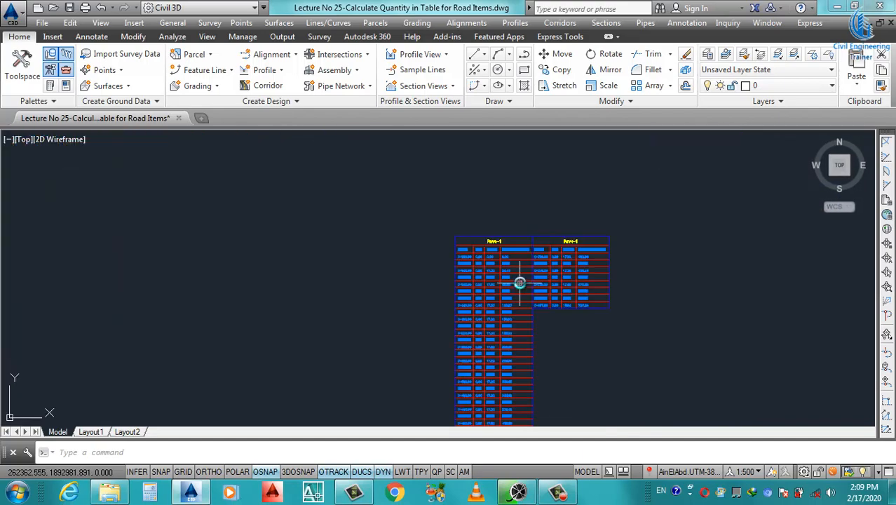
scroll(523, 211, "down", 5)
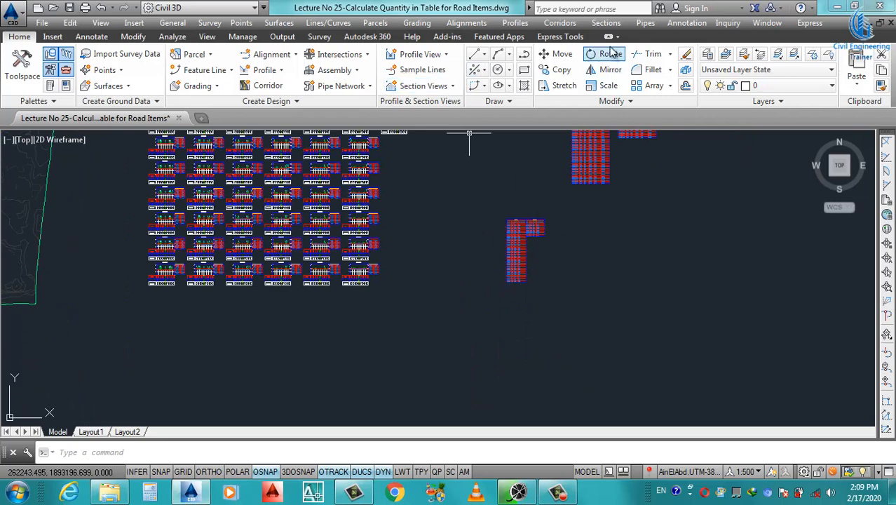
Create a Pave-2 material volume table with 35 maximum rows, placed beside the Pave-1 table and level with its top edge
left_click(604, 23)
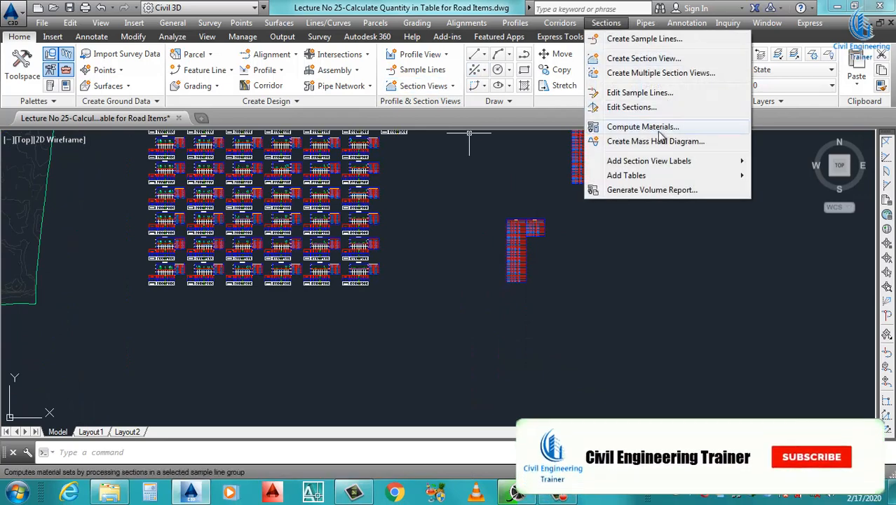
mouse_move(740, 176)
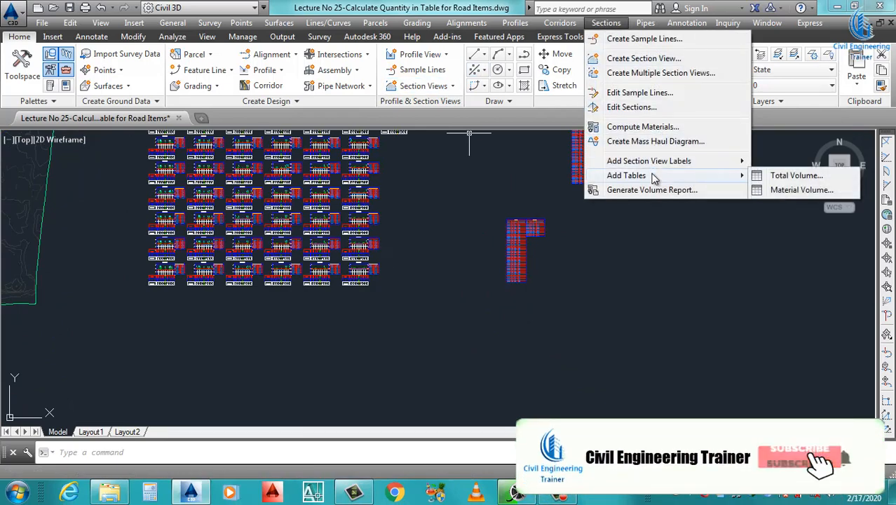
left_click(780, 187)
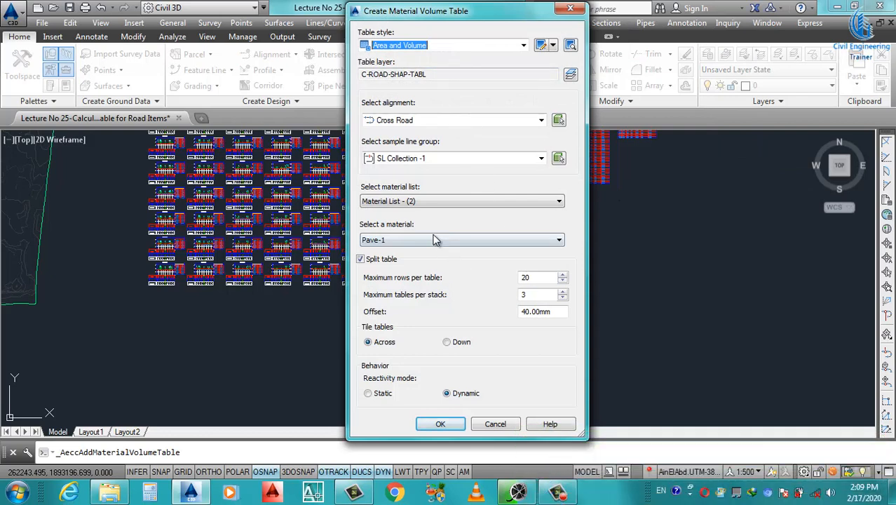
left_click(434, 242)
left_click(396, 261)
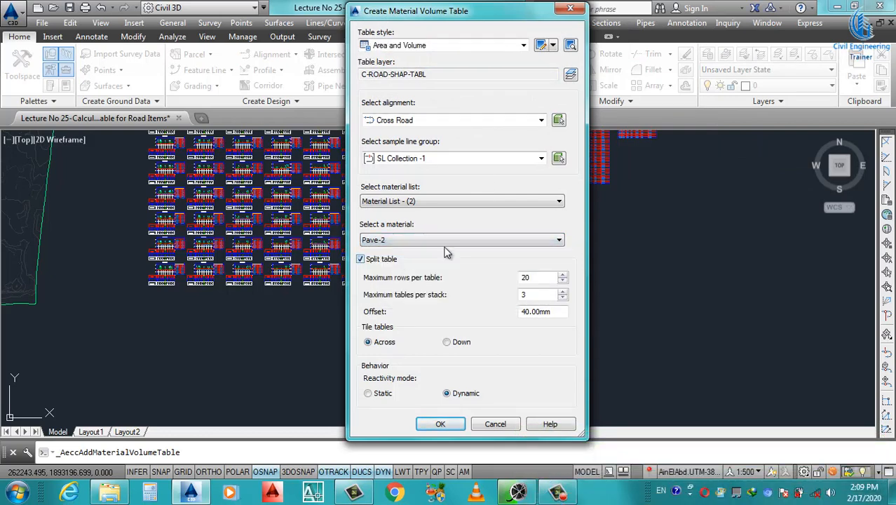
type("35")
left_click(441, 424)
scroll(580, 230, "up", 3)
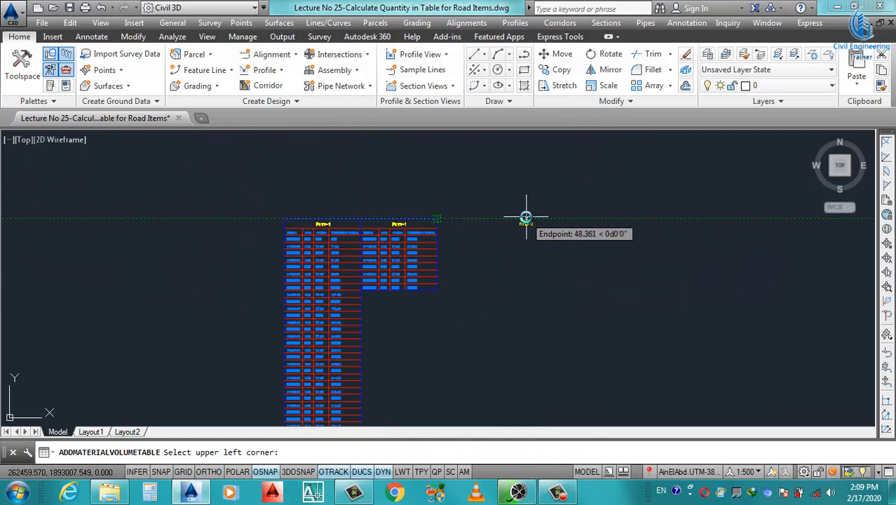
left_click(507, 217)
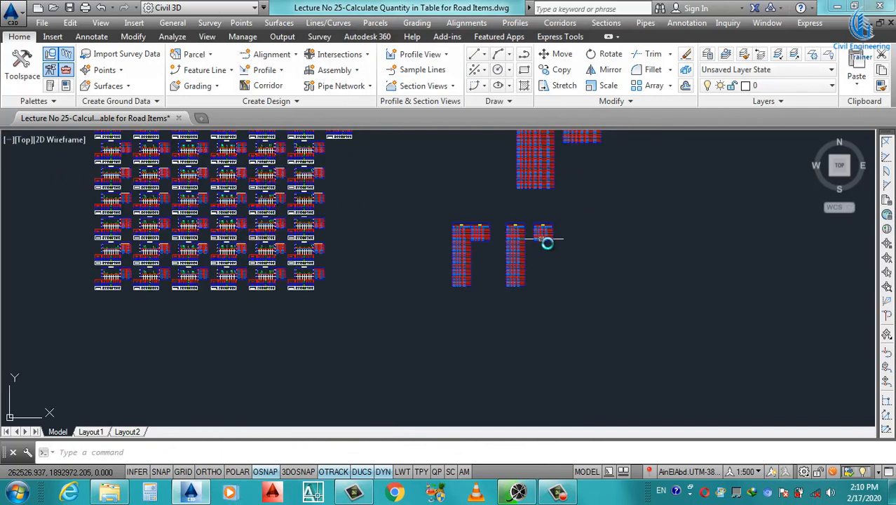
Move the second part of the Pave-2 table so its upper-left corner meets the first part's upper-right corner
scroll(495, 204, "up", 4)
left_click(503, 173)
left_click(489, 189)
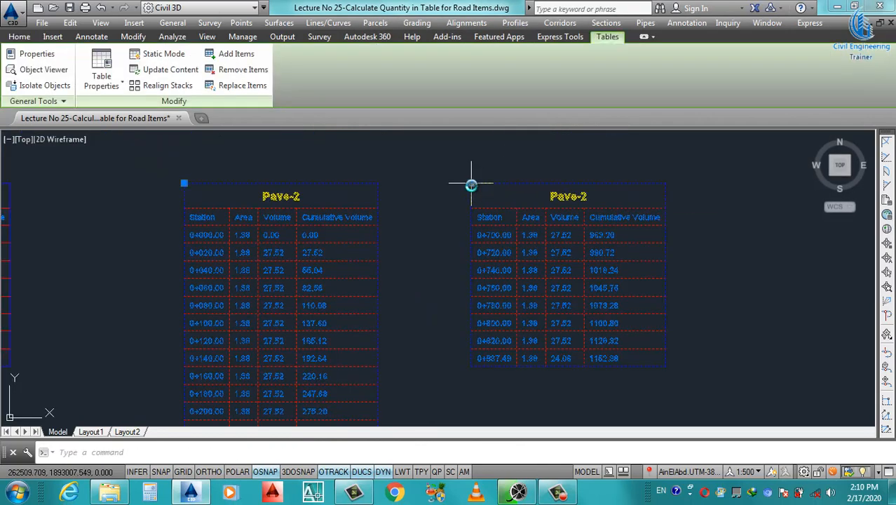
left_click(471, 183)
left_click(376, 185)
scroll(504, 227, "down", 4)
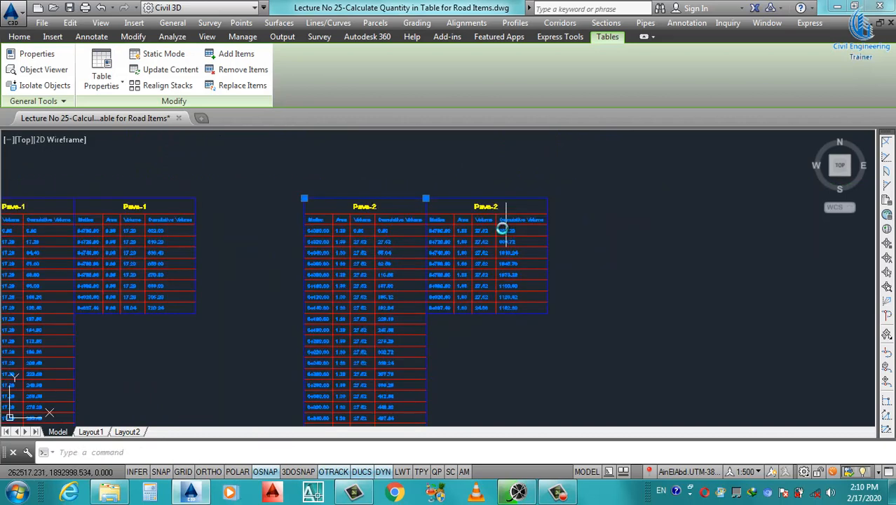
key("Escape")
Draw a horizontal construction line through the top edge of the Pave-1 and Pave-2 tables
scroll(506, 245, "down", 2)
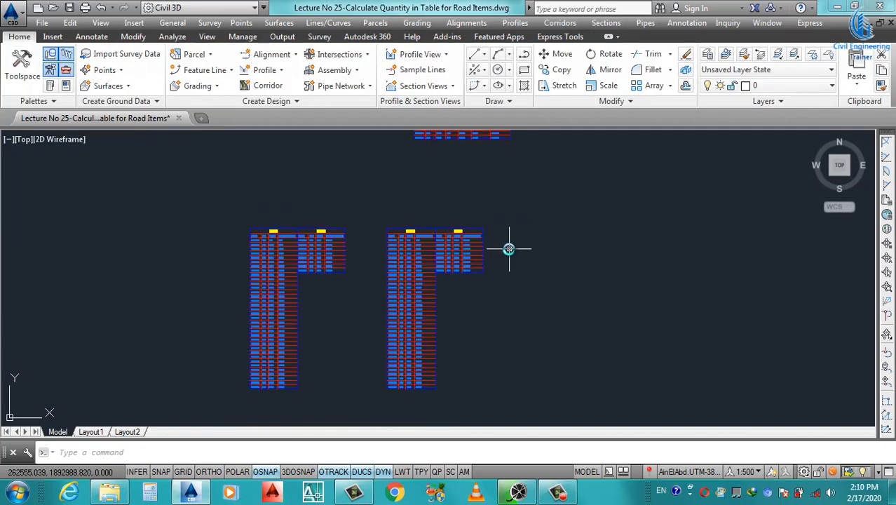
type("xl")
key("Return")
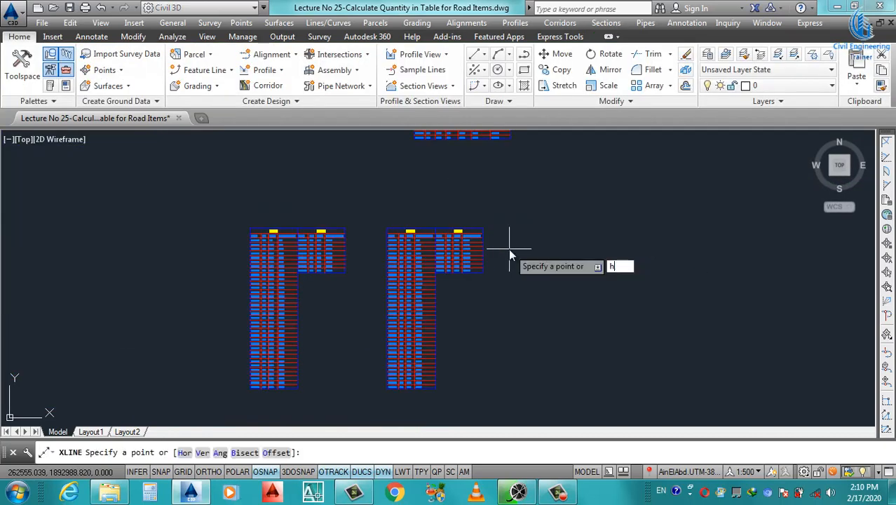
left_click(484, 228)
left_click(484, 230)
scroll(484, 246, "down", 4)
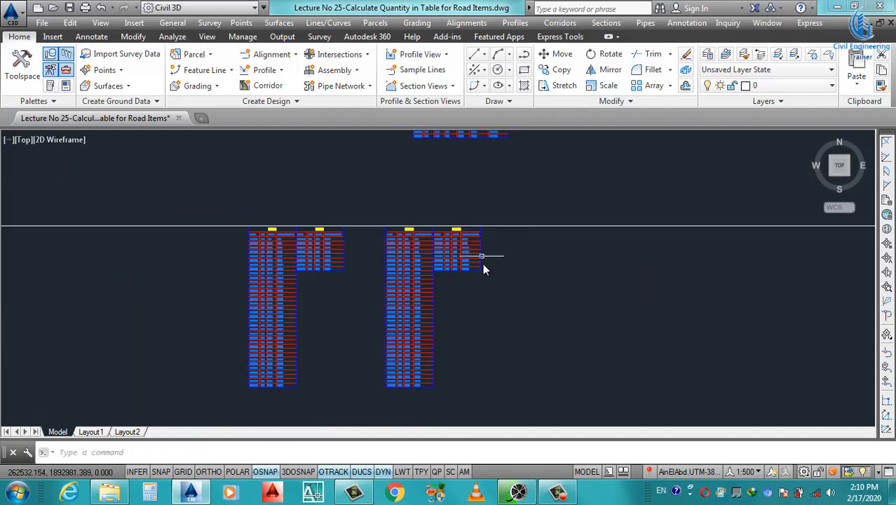
key("Escape")
Create a Base material volume table with 35 maximum rows, its upper-left corner on the construction line beyond the Pave-2 table
left_click(593, 25)
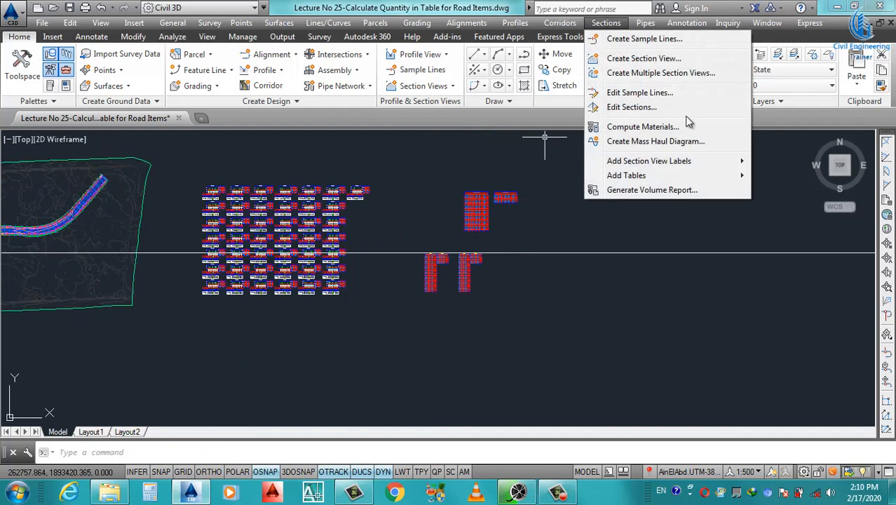
mouse_move(661, 175)
left_click(784, 188)
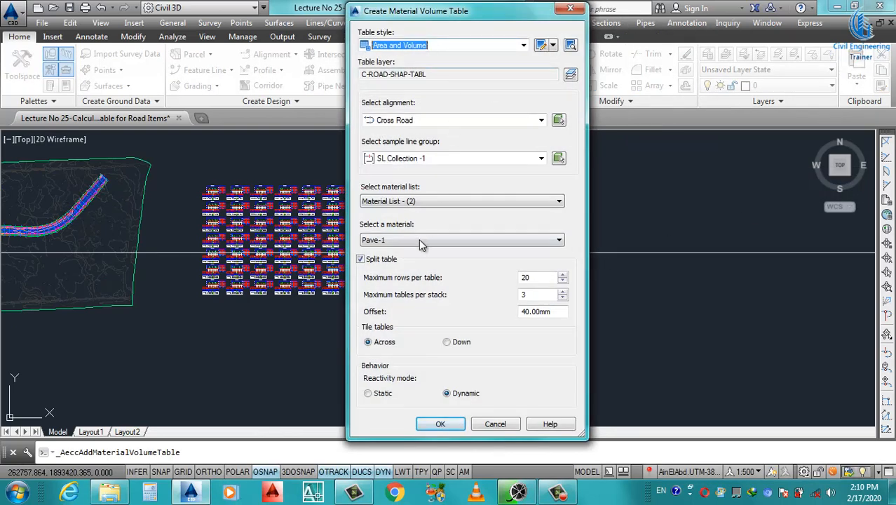
left_click(420, 241)
left_click(392, 271)
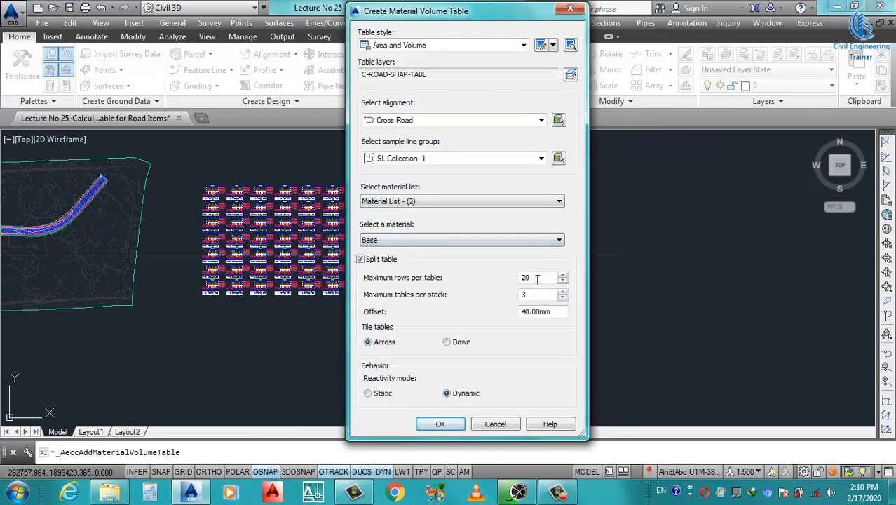
type("35")
left_click(440, 424)
scroll(419, 249, "up", 4)
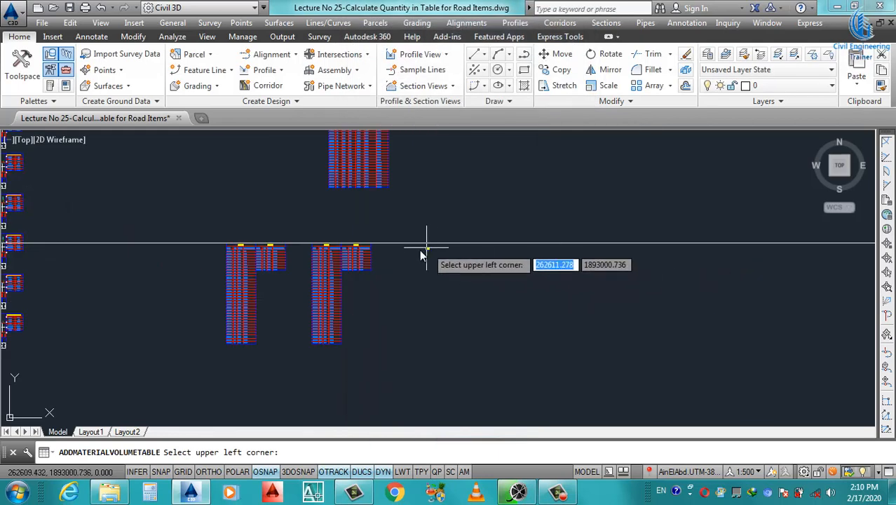
left_click(377, 233)
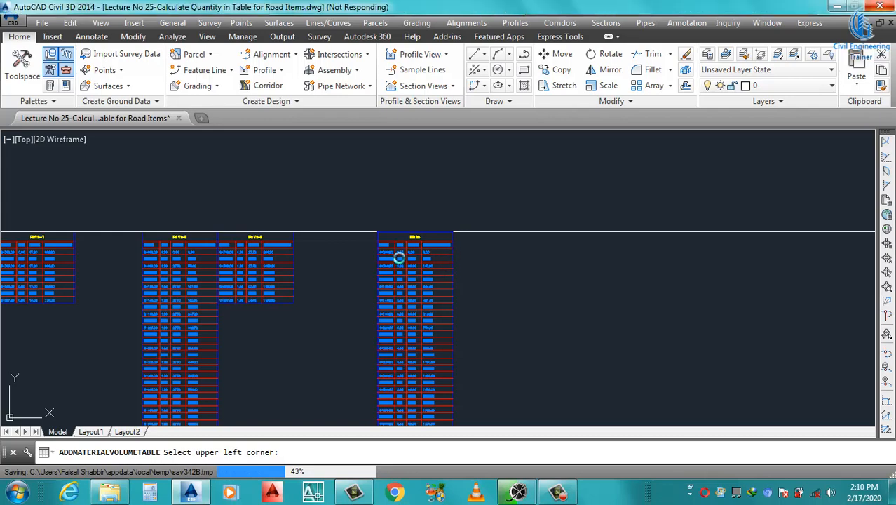
Examine the station and volume rows at the upper and lower ends of the Pave-2 and Base tables
scroll(401, 274, "down", 1)
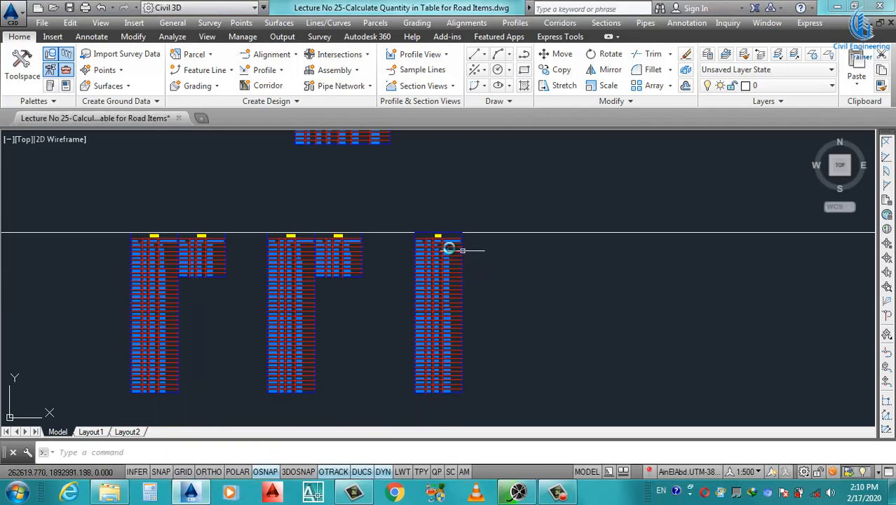
scroll(454, 262, "down", 1)
scroll(437, 342, "up", 1)
scroll(437, 342, "up", 5)
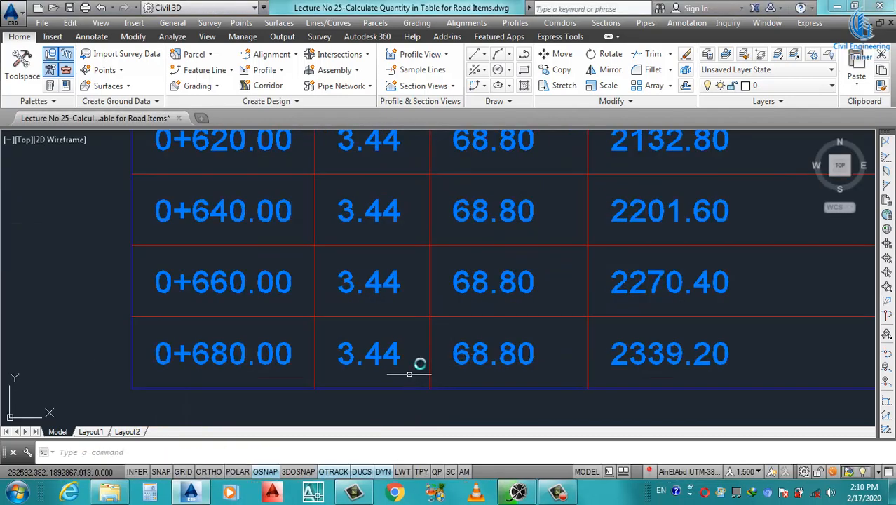
scroll(450, 353, "down", 6)
scroll(273, 361, "up", 1)
scroll(356, 314, "up", 5)
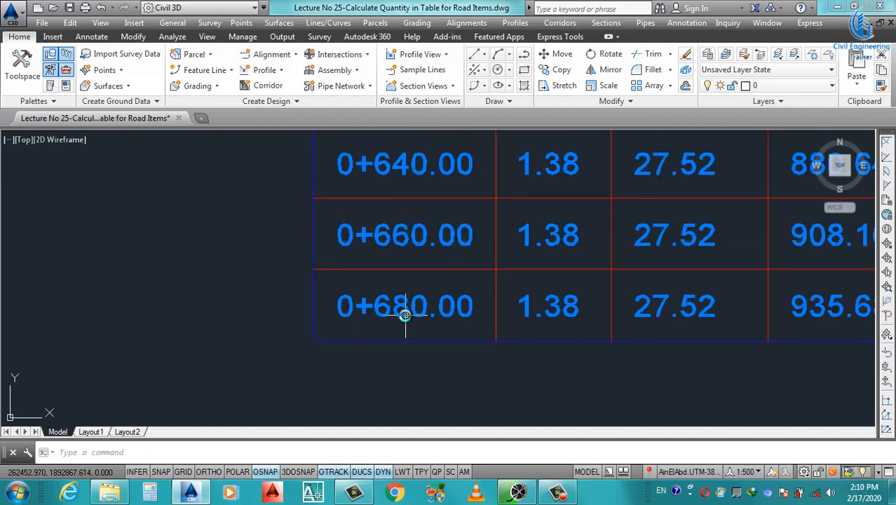
scroll(389, 340, "down", 5)
scroll(457, 203, "up", 5)
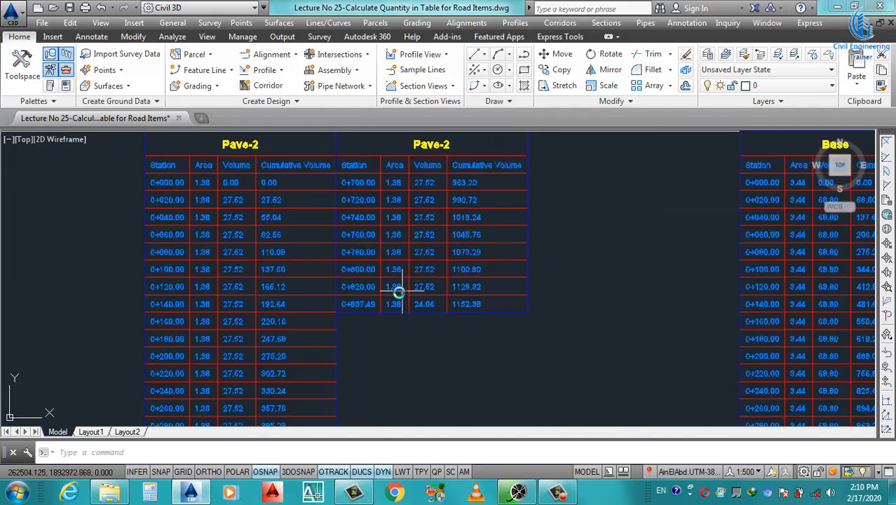
scroll(397, 293, "up", 3)
scroll(360, 321, "down", 6)
scroll(466, 286, "up", 4)
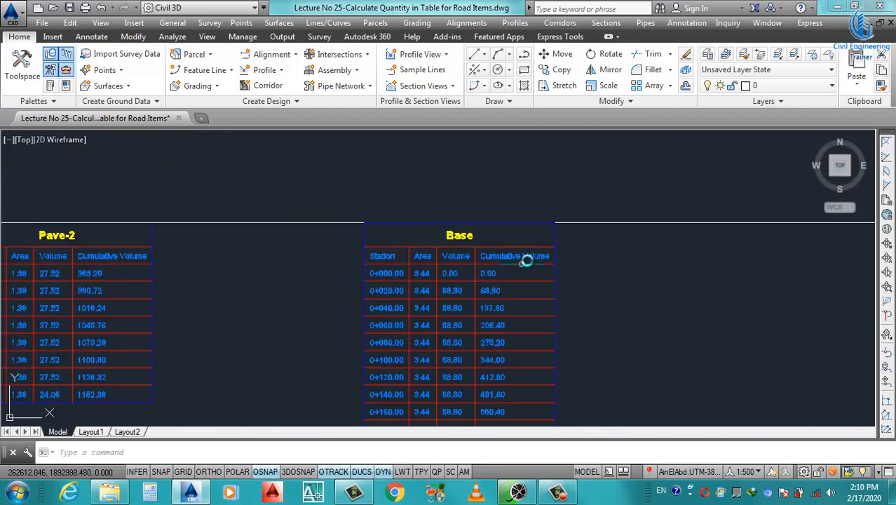
Move the second part of the Base table so its upper-left corner meets the first part's upper-right corner
left_click(552, 238)
scroll(533, 239, "down", 3)
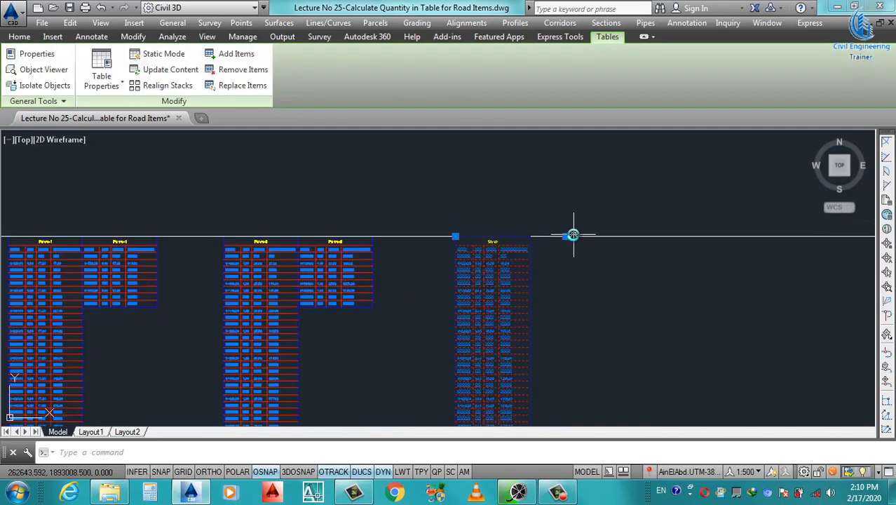
left_click(566, 236)
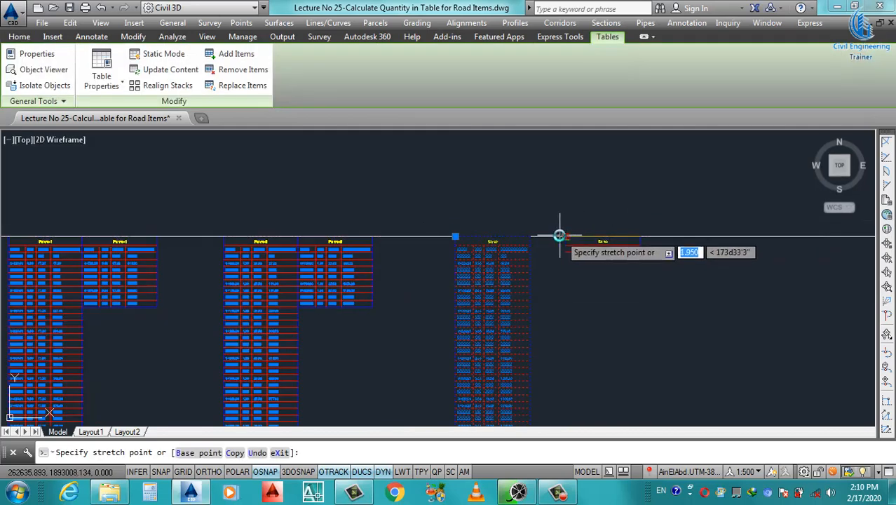
scroll(543, 237, "up", 3)
left_click(488, 237)
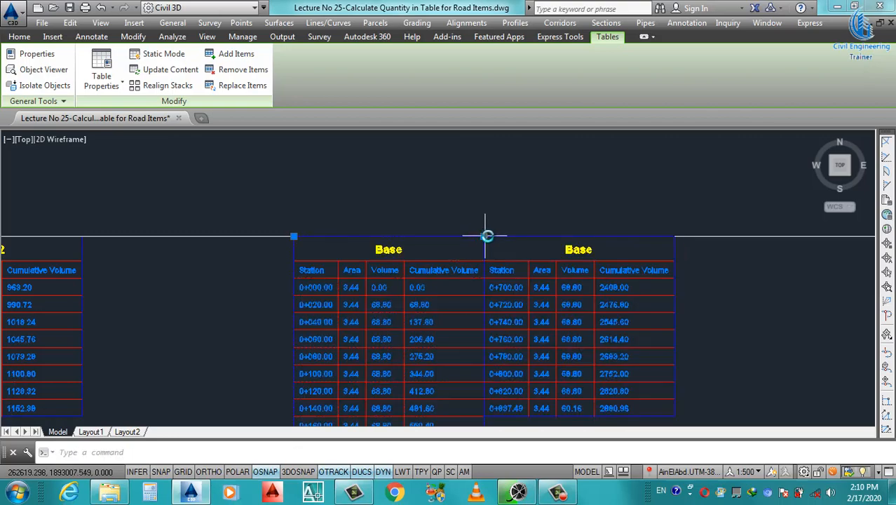
scroll(617, 236, "down", 3)
key("Escape")
scroll(618, 235, "down", 4)
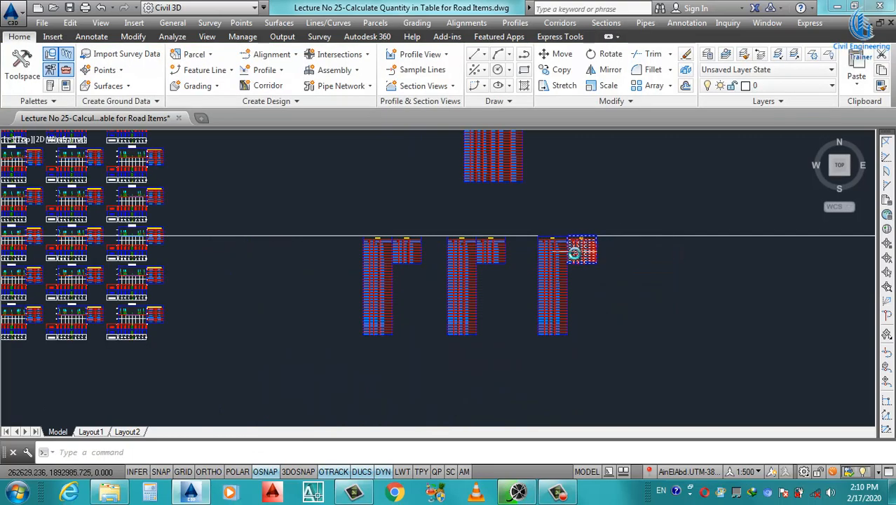
Move both parts of the Base table along the construction line, closer to the Pave-2 table
scroll(523, 267, "down", 2)
scroll(610, 242, "up", 2)
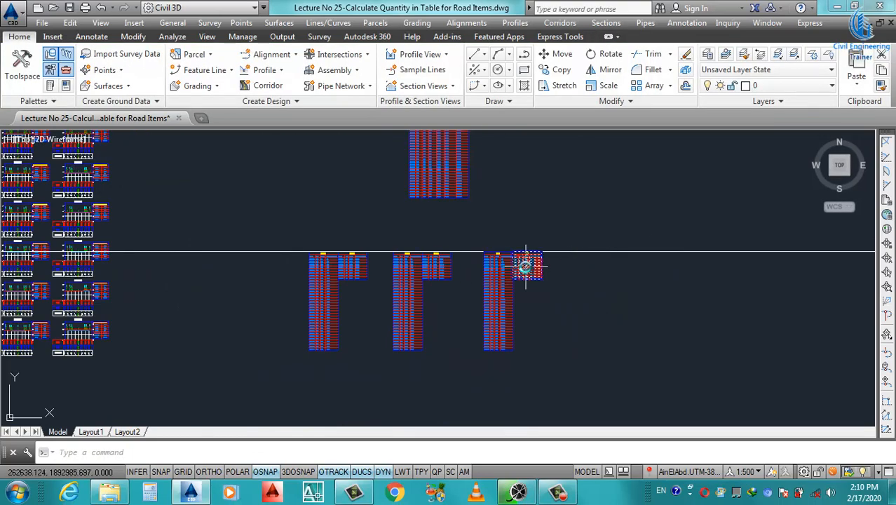
scroll(561, 264, "up", 2)
left_click(590, 240)
left_click(459, 300)
type("m")
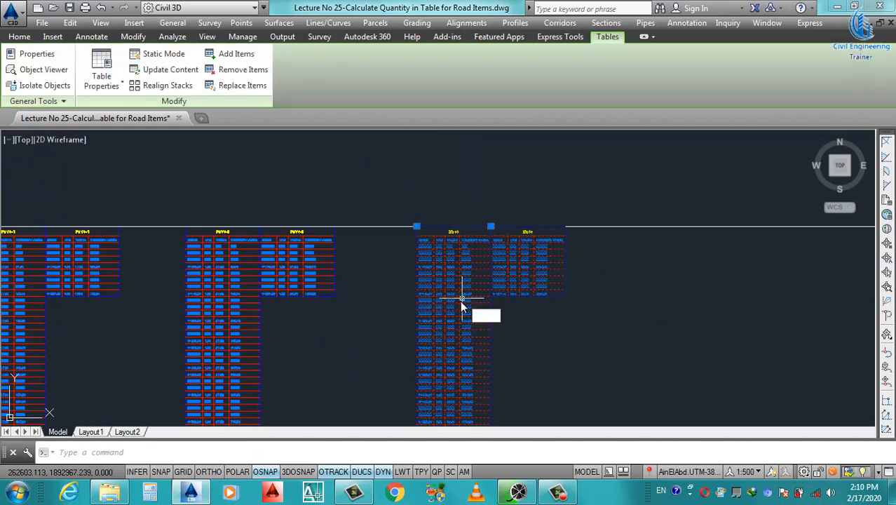
key("Return")
scroll(421, 238, "up", 2)
left_click(412, 219)
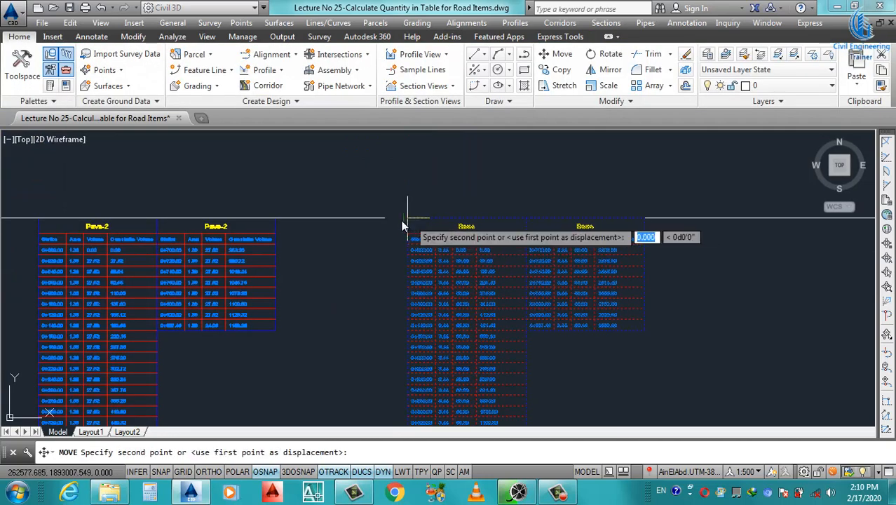
left_click(382, 219)
scroll(416, 255, "down", 3)
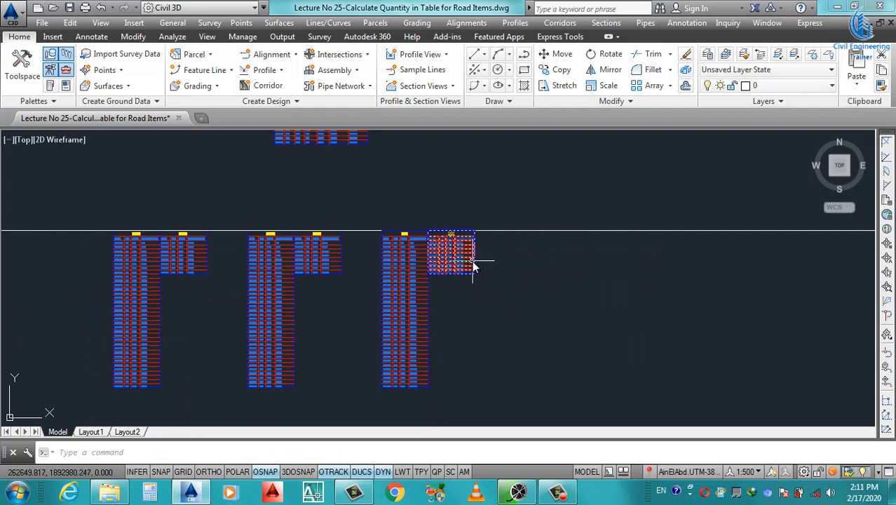
left_click(519, 493)
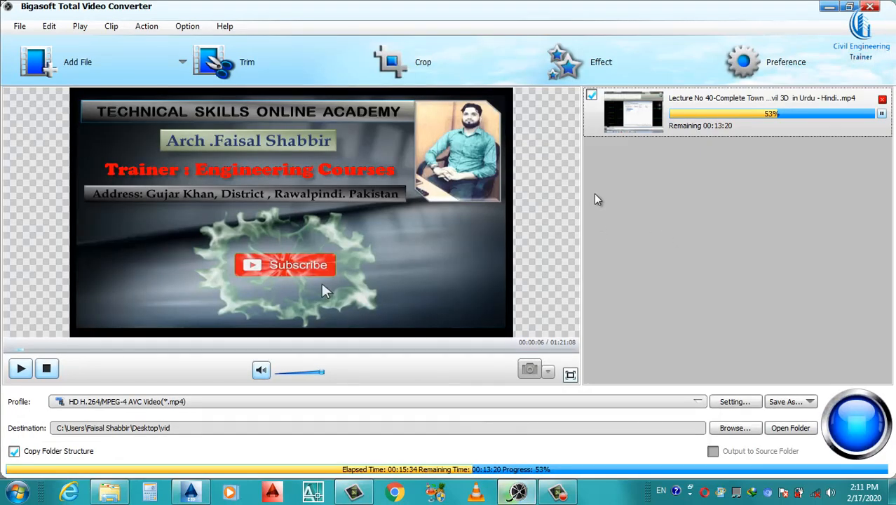
left_click(829, 9)
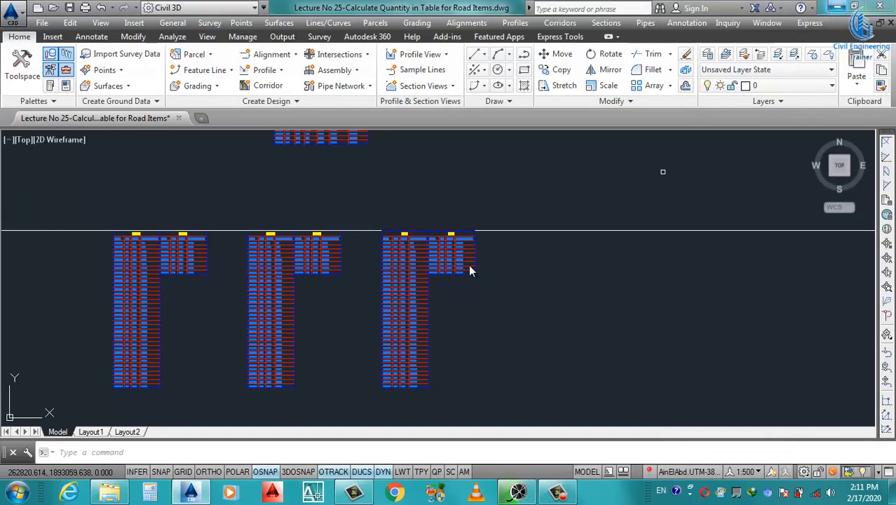
left_click(551, 292)
left_click(531, 314)
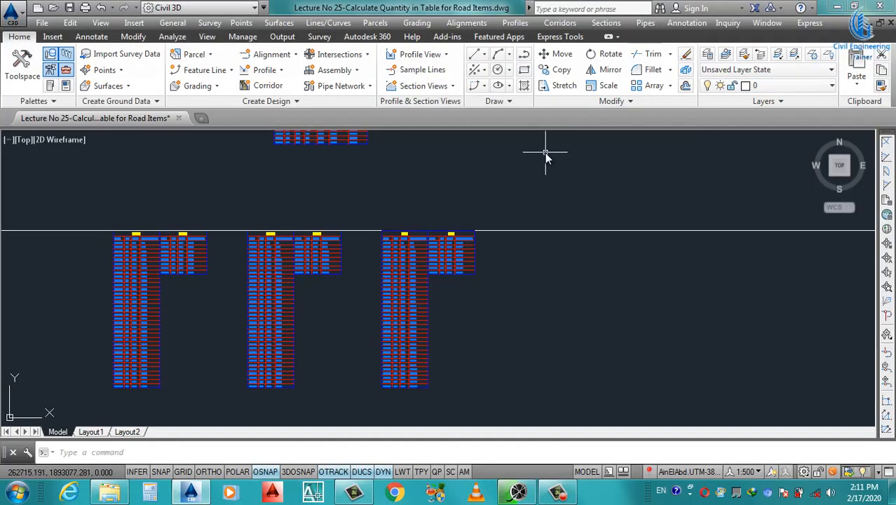
Create a Sub Base material volume table with 35 maximum rows, its upper-left corner on the construction line beyond the Base table
left_click(606, 25)
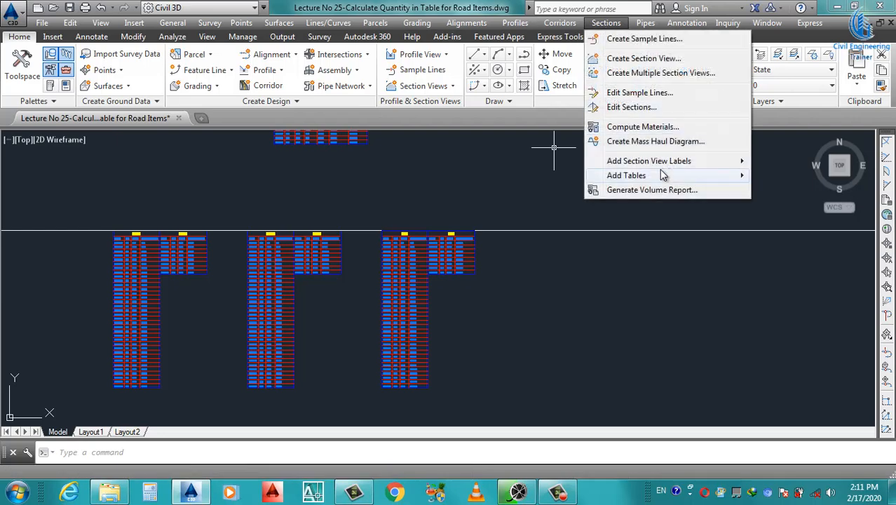
mouse_move(743, 176)
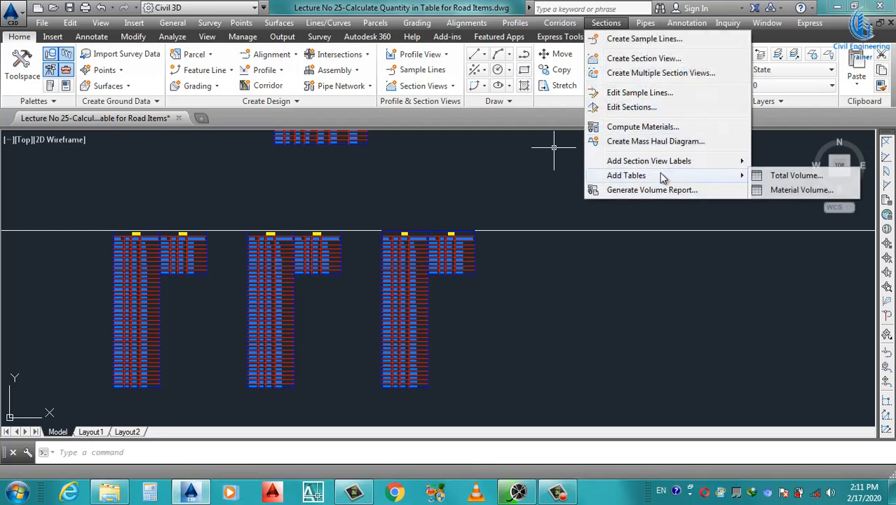
left_click(799, 191)
left_click(421, 240)
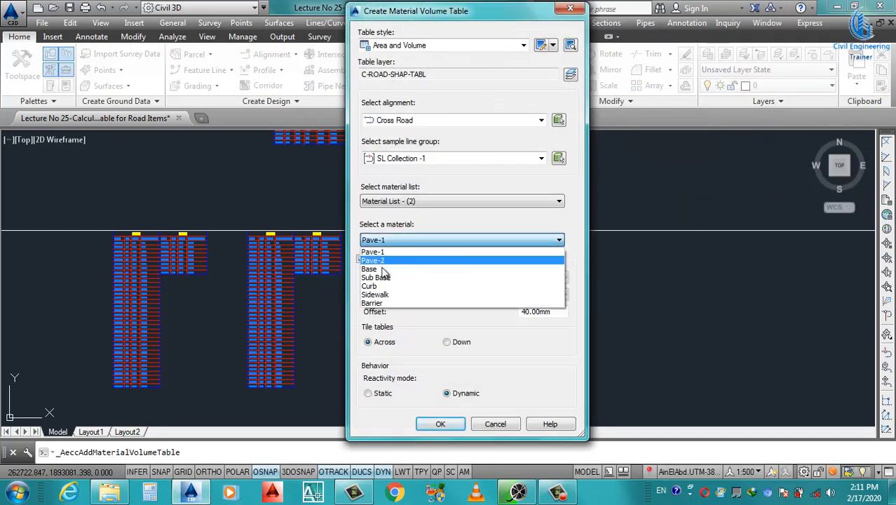
left_click(382, 278)
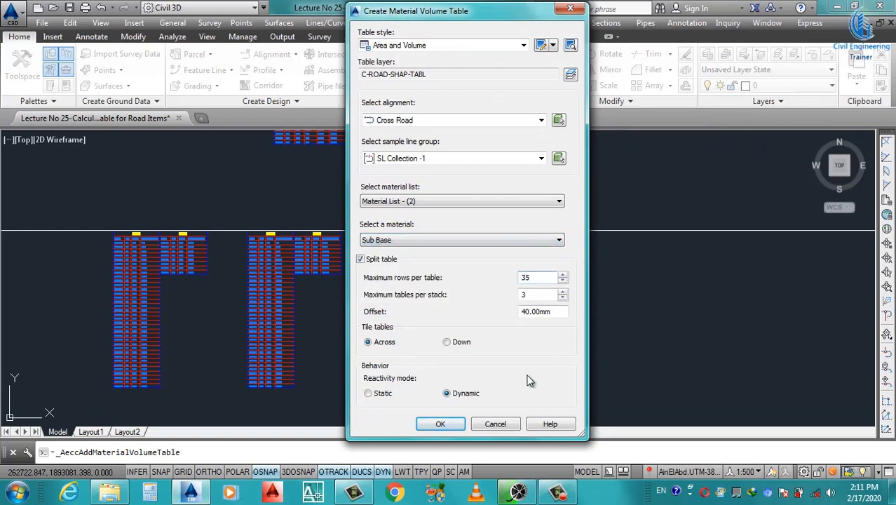
left_click(441, 425)
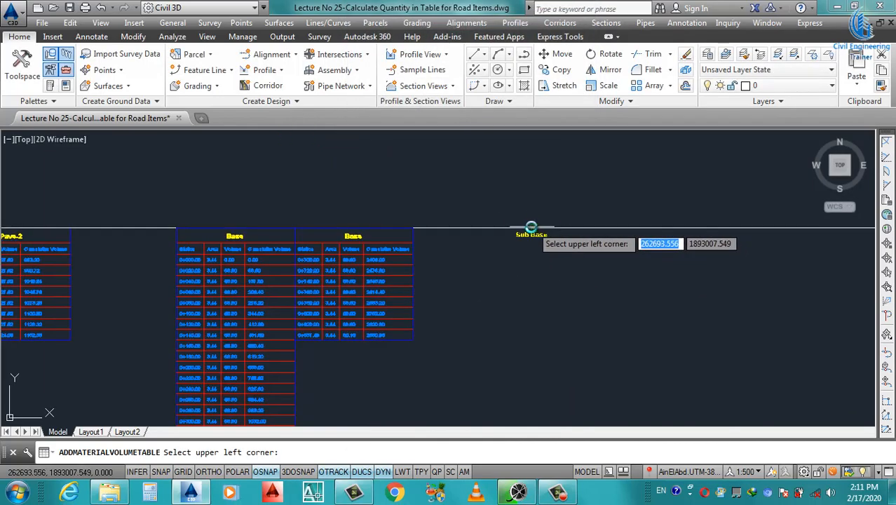
left_click(530, 226)
scroll(464, 263, "down", 4)
scroll(589, 269, "up", 4)
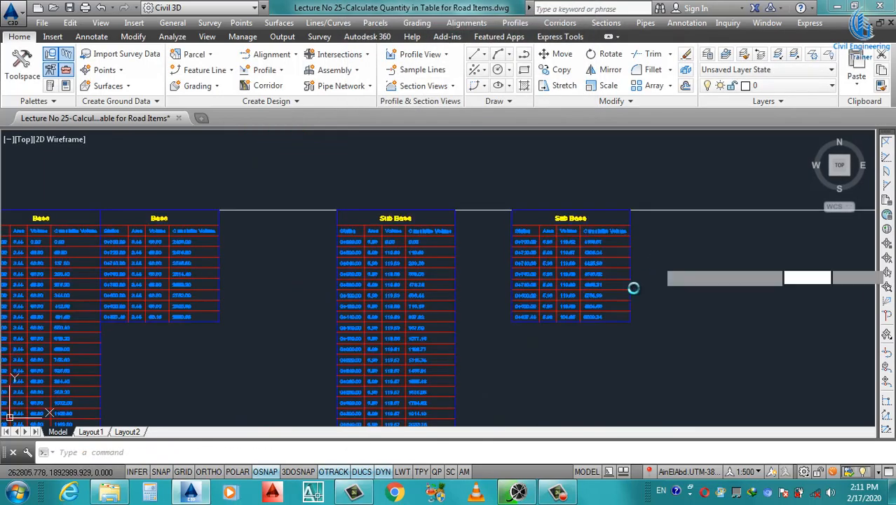
Move the second part of the Sub Base table so its upper-left corner meets the first part's upper-right corner
left_click(539, 224)
left_click(512, 210)
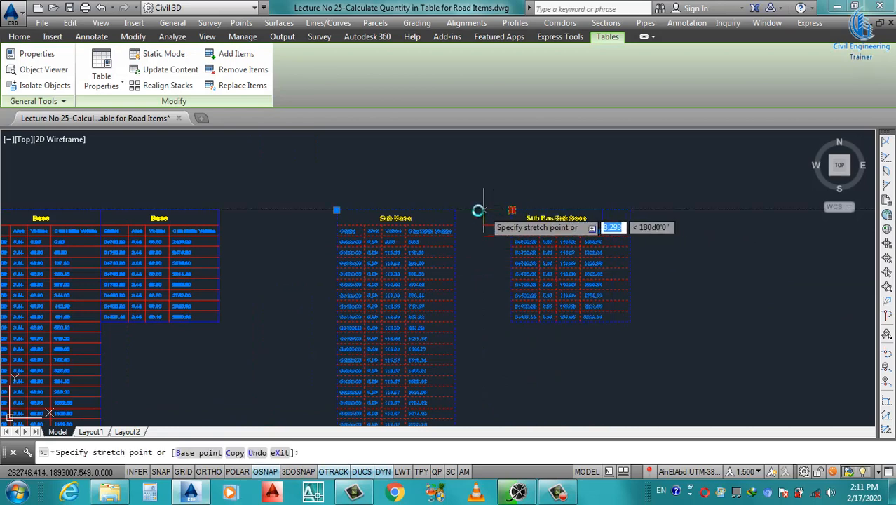
left_click(456, 208)
scroll(451, 267, "down", 3)
key("Escape")
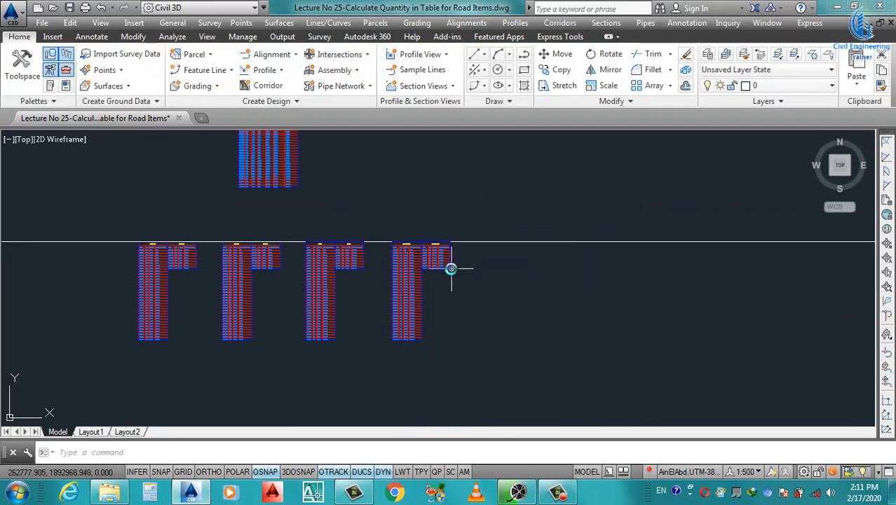
Create a Curb material volume table with 35 maximum rows, its upper-left corner on the construction line beyond the Sub Base table
left_click(606, 23)
mouse_move(666, 175)
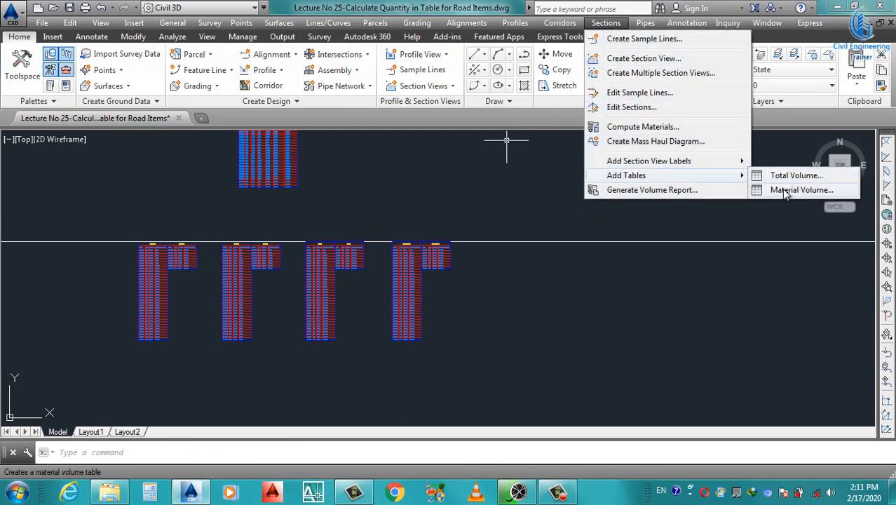
left_click(782, 189)
left_click(418, 241)
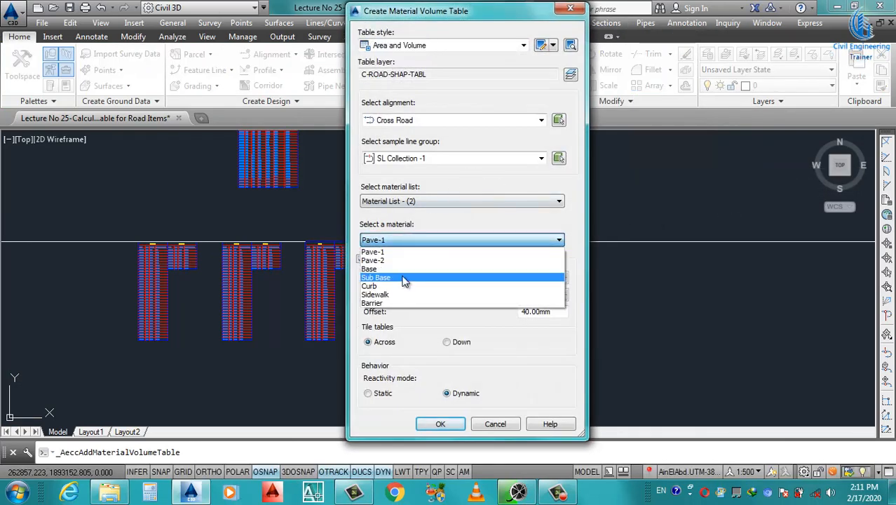
left_click(388, 286)
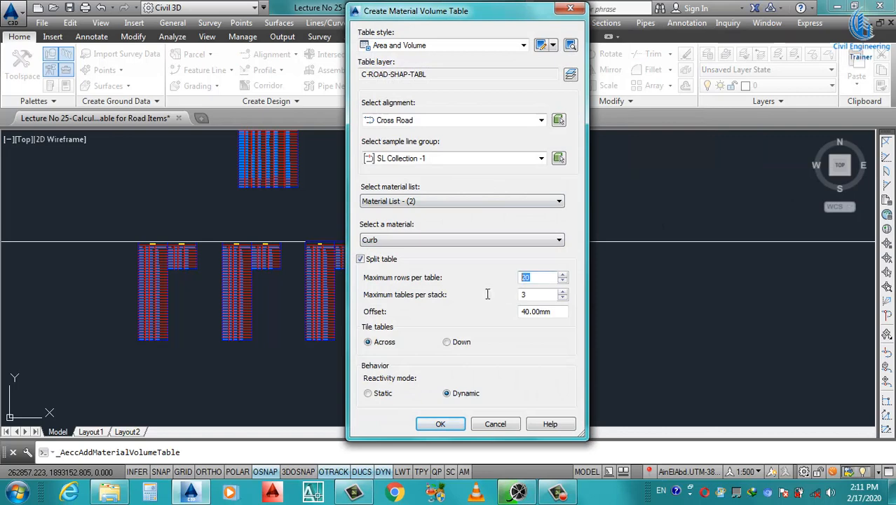
left_click(452, 424)
scroll(491, 246, "up", 4)
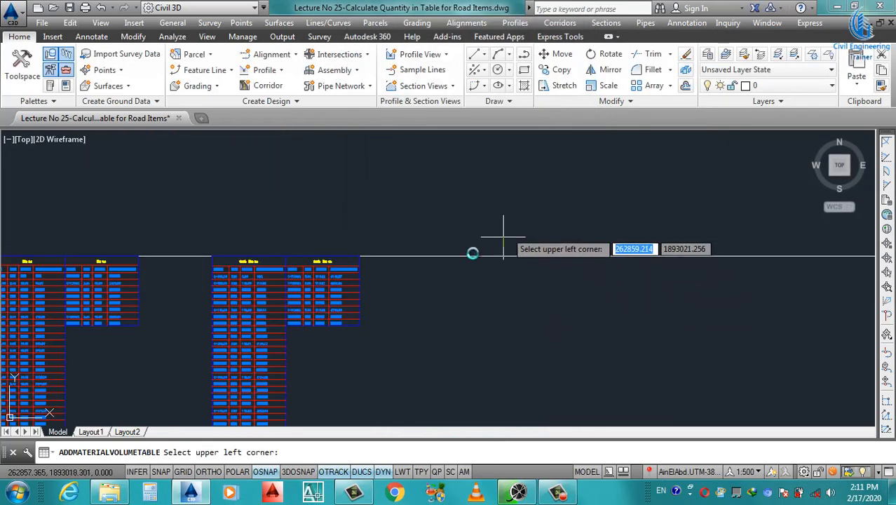
left_click(422, 257)
scroll(477, 256, "down", 3)
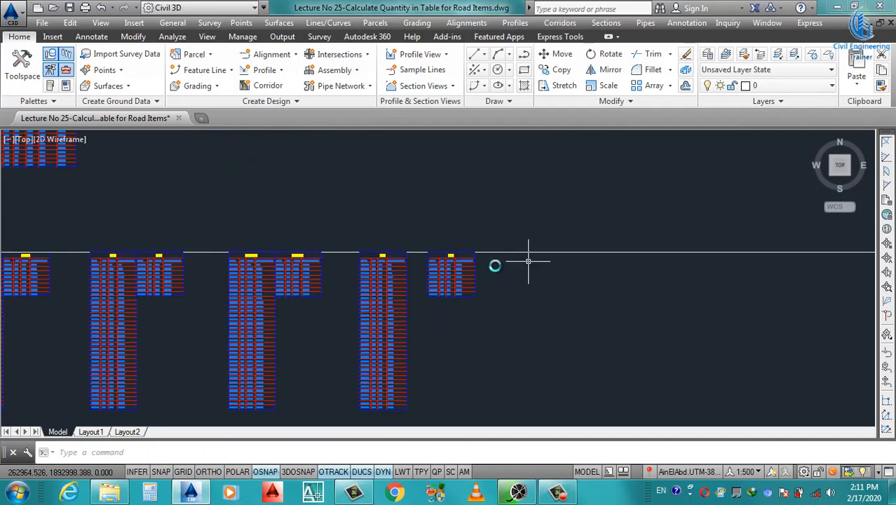
Move the second part of the Curb table so its upper-left corner meets the first part's upper-right corner
scroll(528, 262, "up", 2)
left_click(480, 266)
left_click(416, 307)
left_click(365, 245)
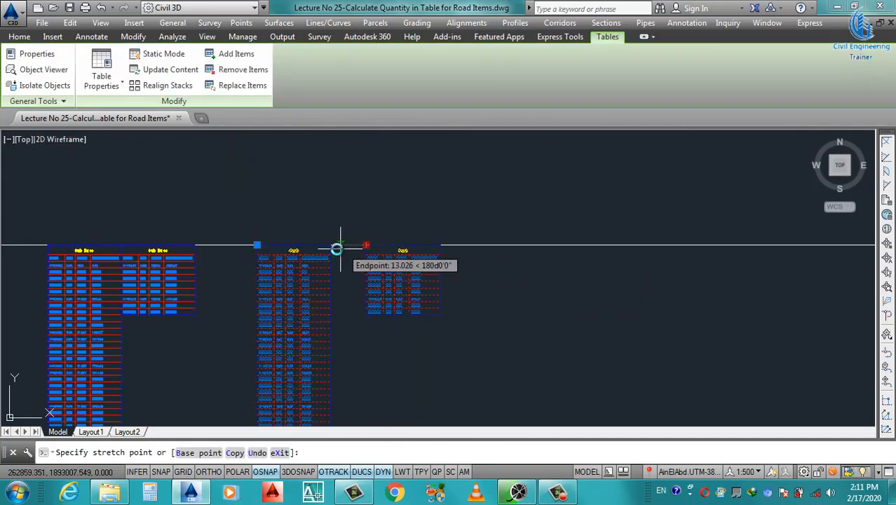
left_click(337, 249)
key("Escape")
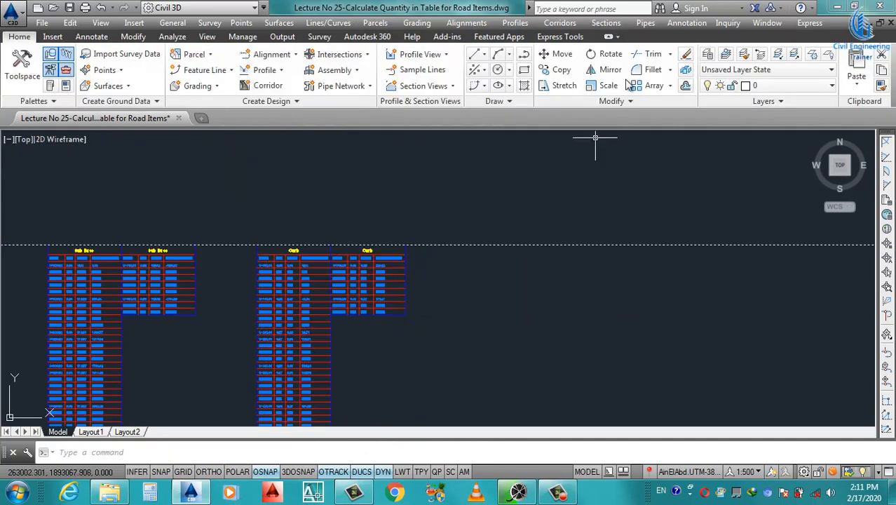
Create a Sidewalk material volume table with 35 maximum rows, its upper-left corner on the construction line beyond the Curb table
left_click(606, 23)
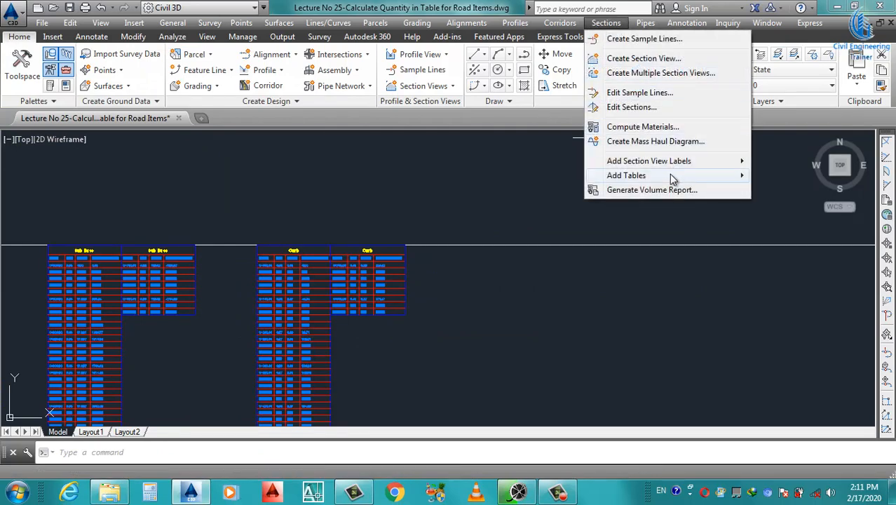
mouse_move(670, 174)
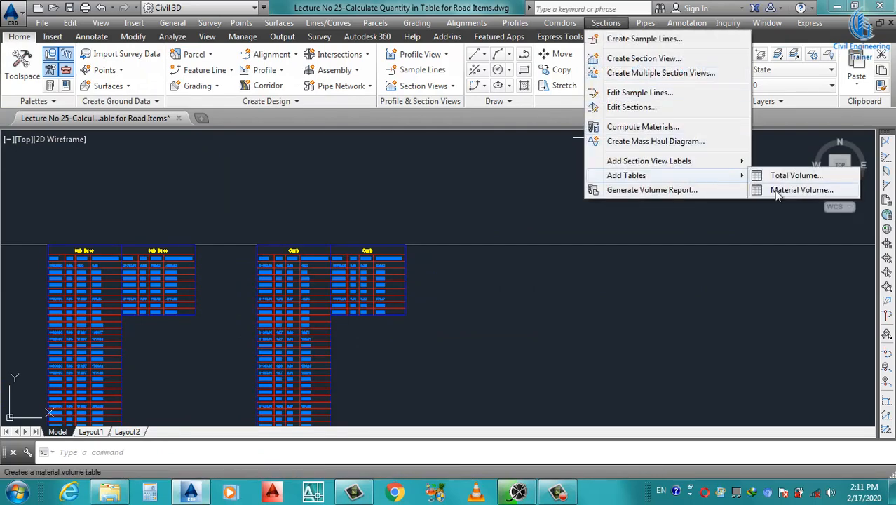
left_click(800, 190)
left_click(436, 240)
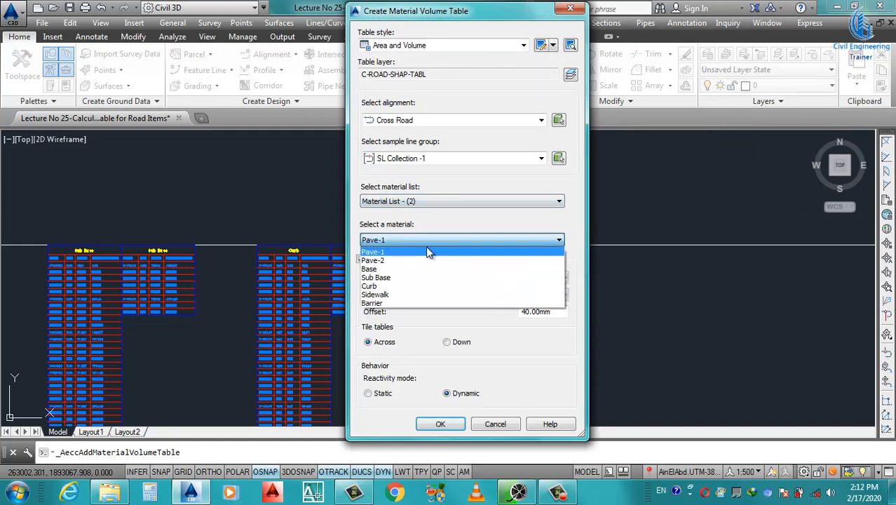
left_click(400, 293)
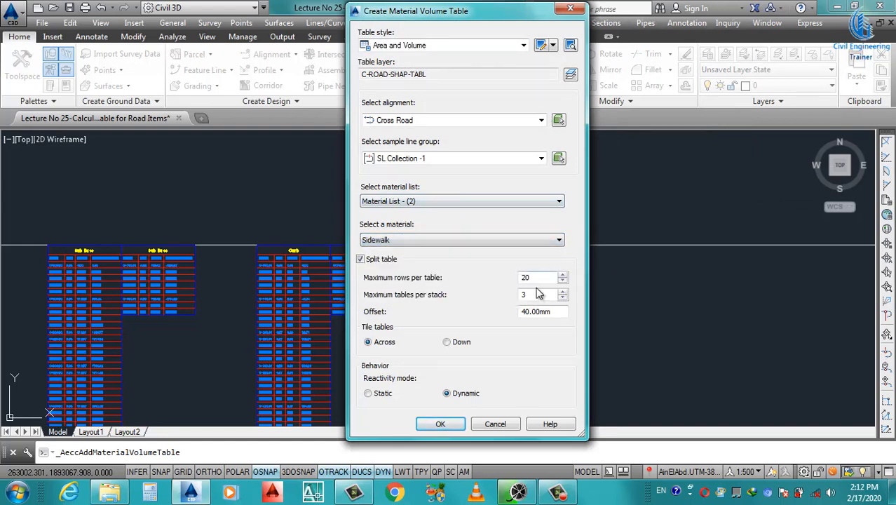
type("35")
left_click(442, 424)
scroll(463, 245, "up", 5)
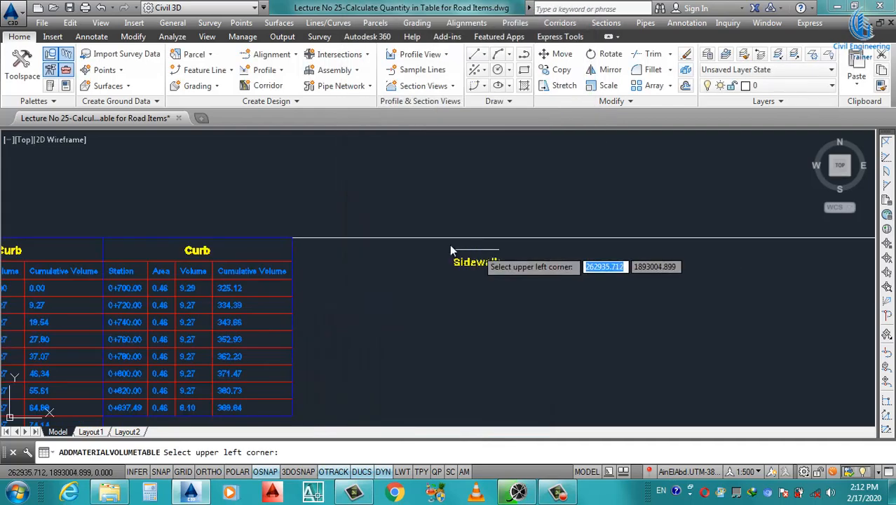
left_click(435, 240)
Move the second part of the Sidewalk table so its upper-left corner meets the first part's upper-right corner
scroll(468, 267, "down", 4)
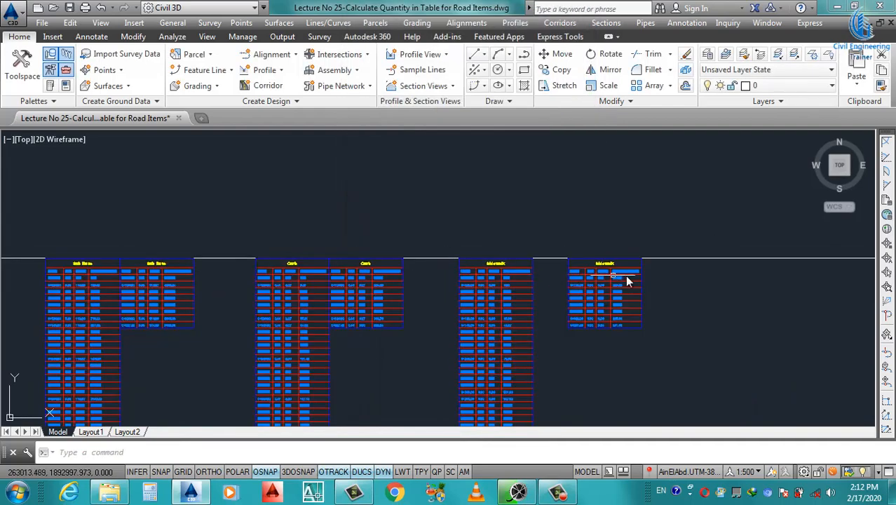
scroll(660, 275, "up", 1)
left_click(541, 252)
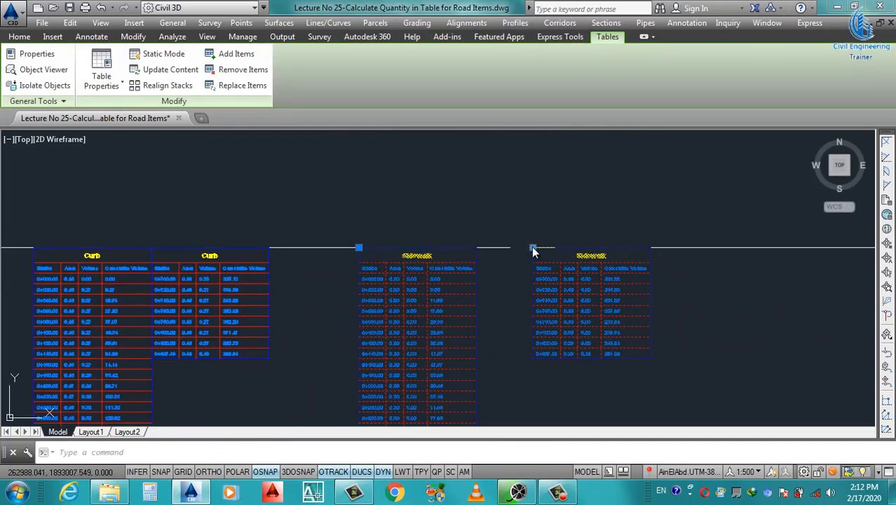
left_click(533, 248)
left_click(478, 248)
key("Escape")
Create a Barrier material volume table with 35 maximum rows, its upper-left corner on the construction line beyond the Sidewalk table
scroll(488, 267, "down", 4)
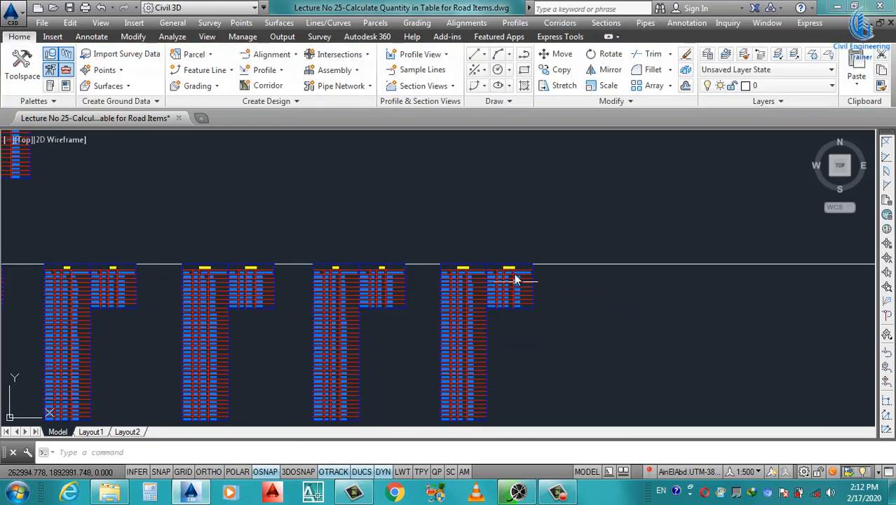
left_click(606, 23)
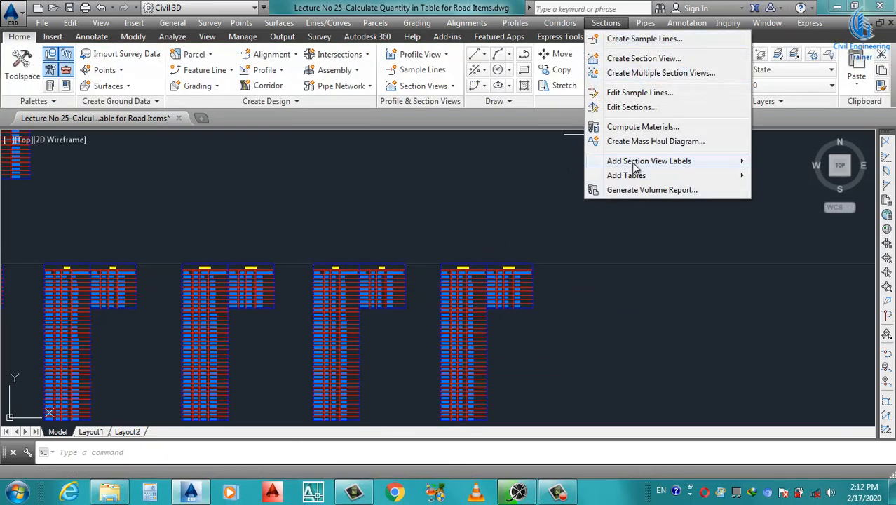
mouse_move(725, 179)
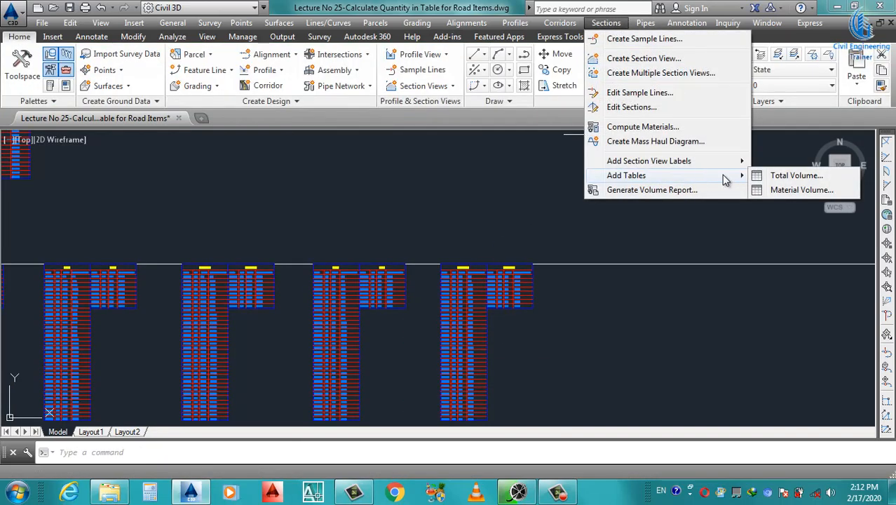
left_click(784, 192)
left_click(473, 241)
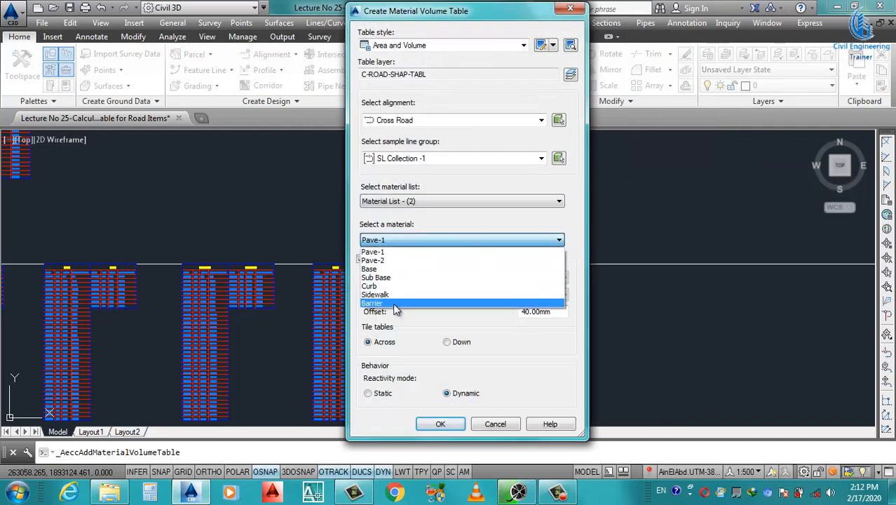
left_click(378, 304)
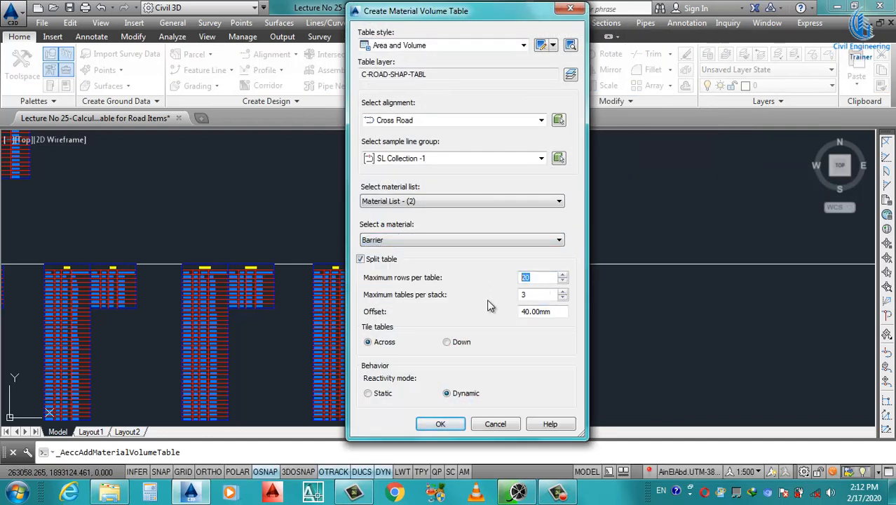
type("35")
left_click(441, 424)
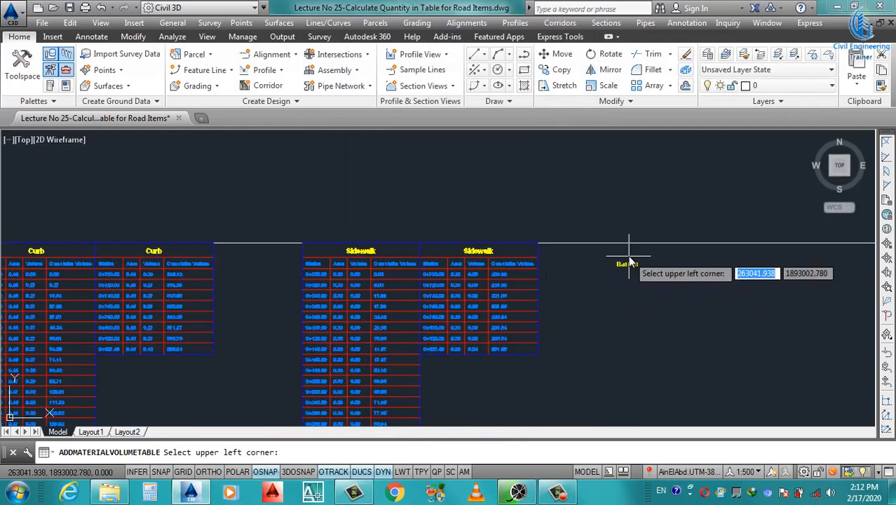
left_click(650, 244)
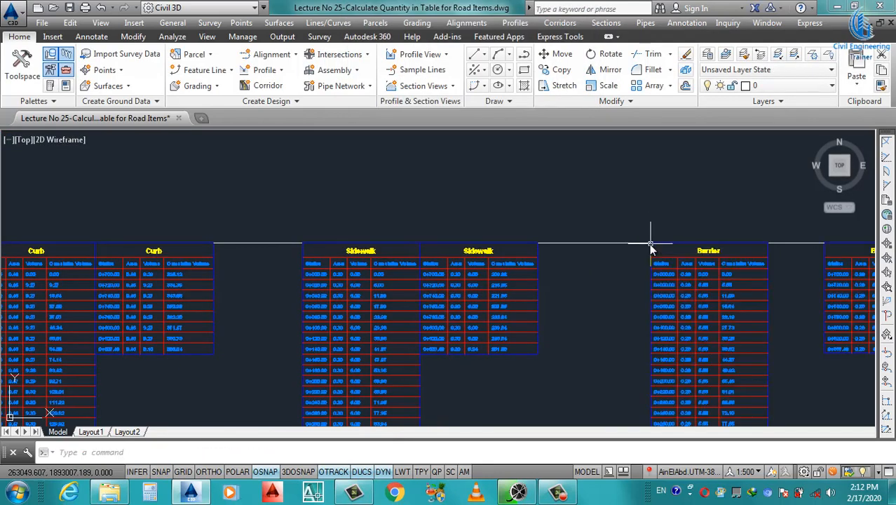
Move the second part of the Barrier table so its upper-left corner meets the first part's upper-right corner
scroll(615, 295, "down", 3)
scroll(616, 295, "up", 2)
left_click(584, 300)
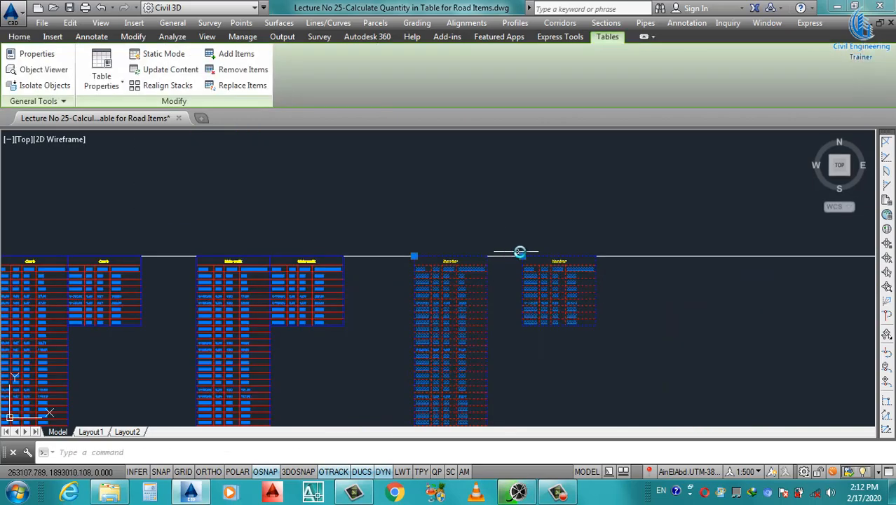
scroll(520, 253, "up", 3)
left_click(520, 260)
left_click(488, 257)
key("Escape")
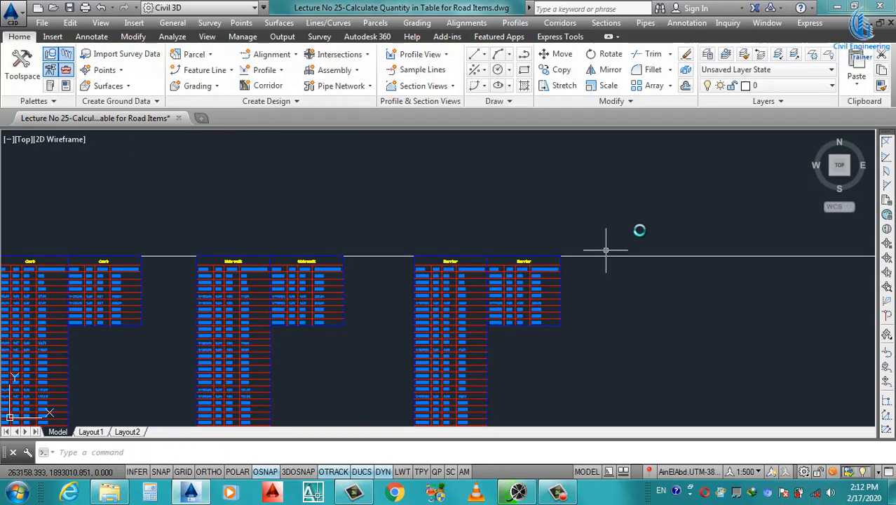
Examine the row of finished material volume tables, from Pave-1 to Barrier, and their layout beside the section views
scroll(603, 274, "down", 4)
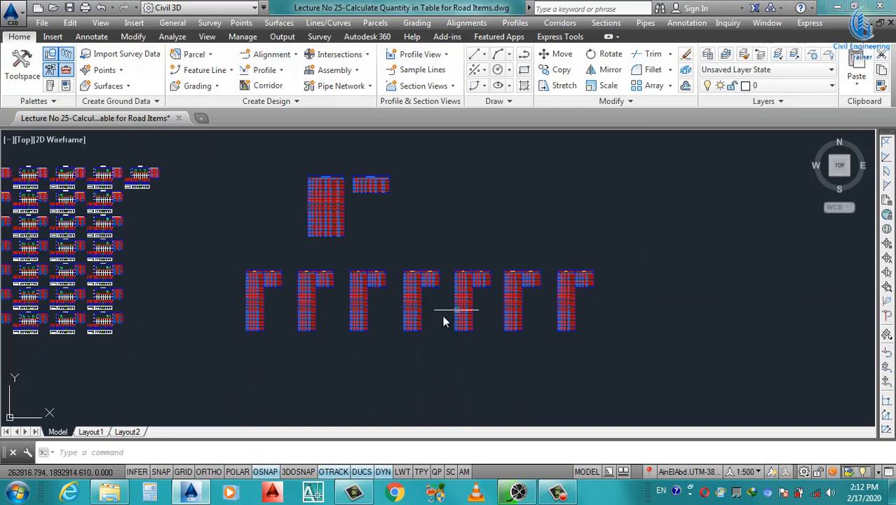
scroll(256, 306, "up", 3)
scroll(420, 305, "down", 3)
scroll(426, 295, "up", 3)
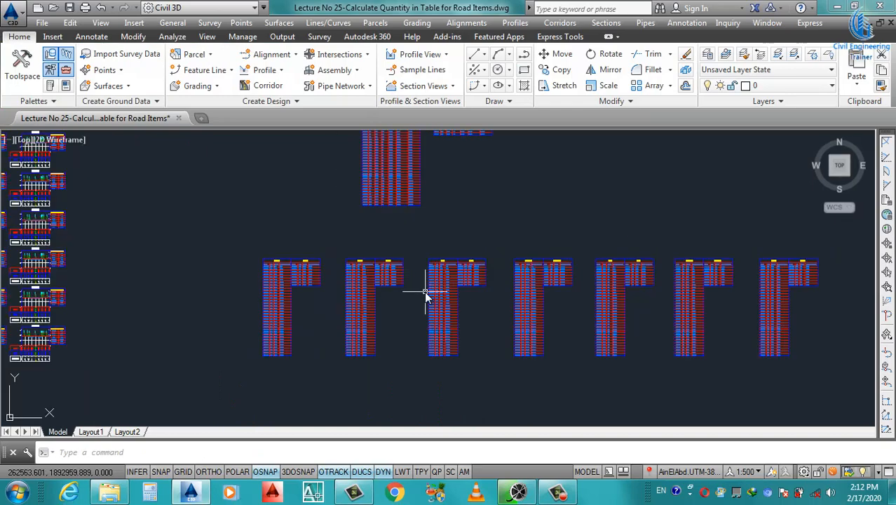
scroll(300, 283, "up", 2)
scroll(290, 290, "down", 3)
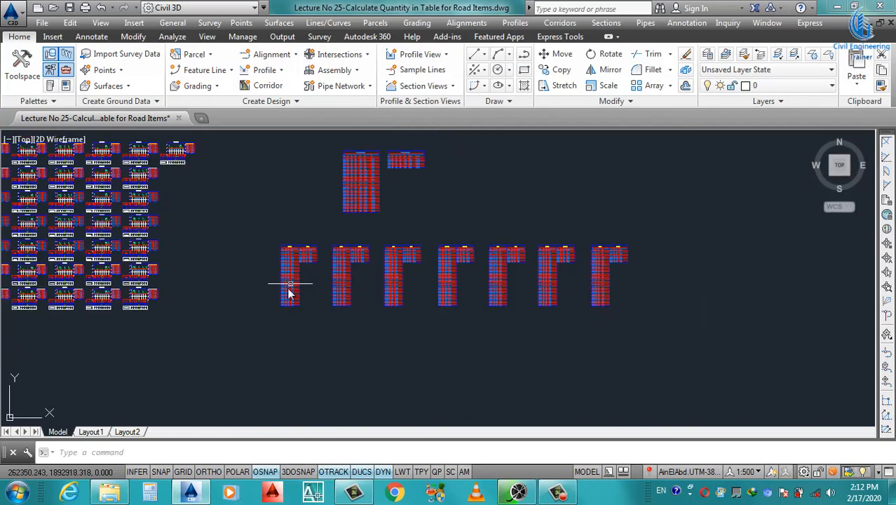
scroll(315, 254, "up", 3)
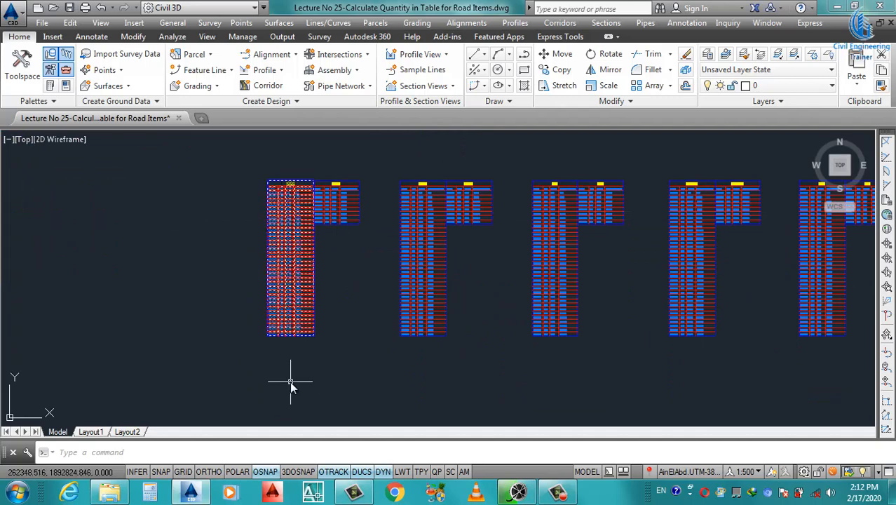
left_click(312, 272)
scroll(333, 344, "down", 4)
scroll(323, 395, "up", 2)
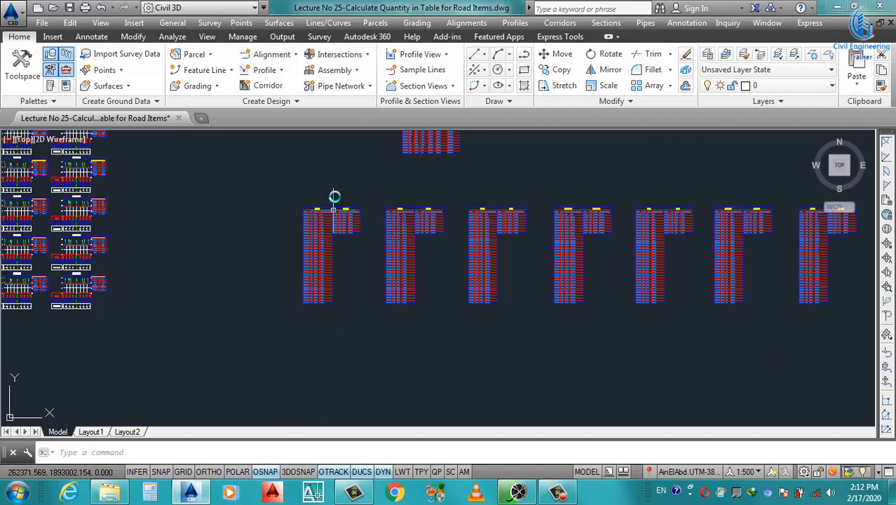
scroll(420, 328, "down", 3)
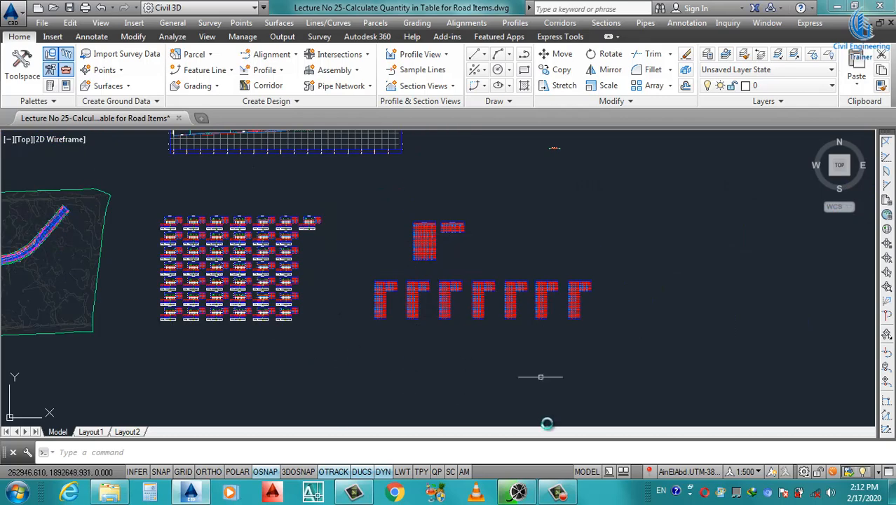
scroll(506, 305, "up", 3)
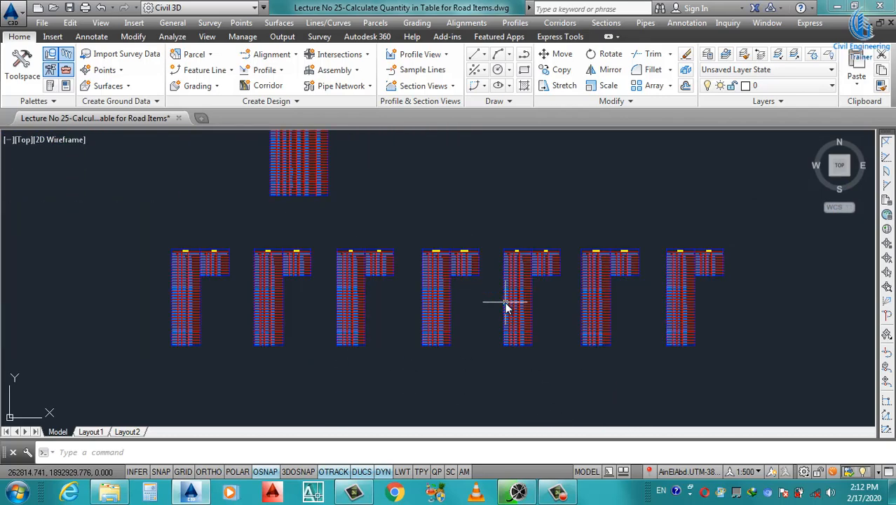
scroll(428, 302, "down", 3)
scroll(431, 302, "up", 3)
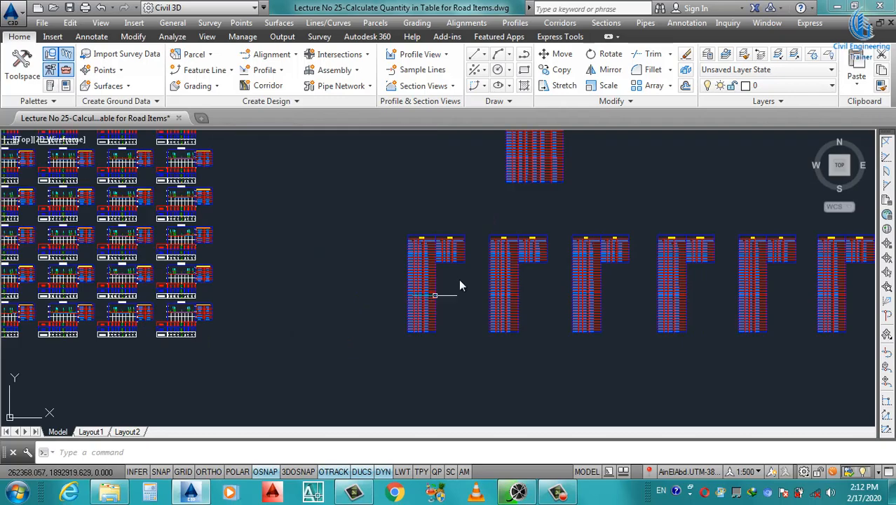
scroll(444, 279, "up", 1)
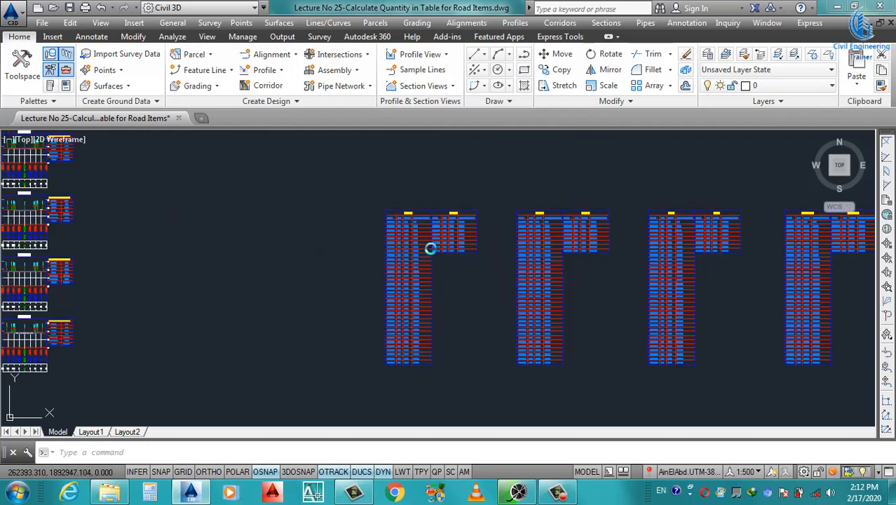
Start a plot with the ISO A4 page setup and define its plot area as a window enclosing both parts of the Pave-1 table
key("ctrl+p")
left_click(340, 108)
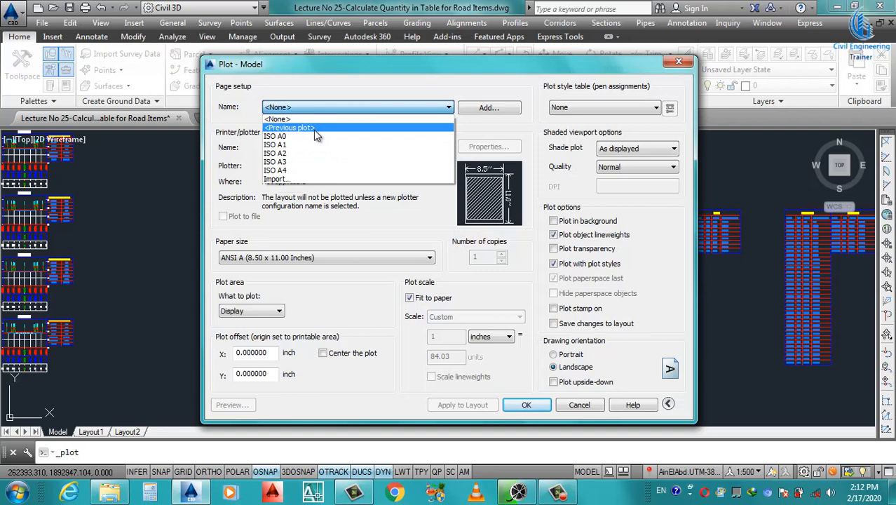
left_click(293, 170)
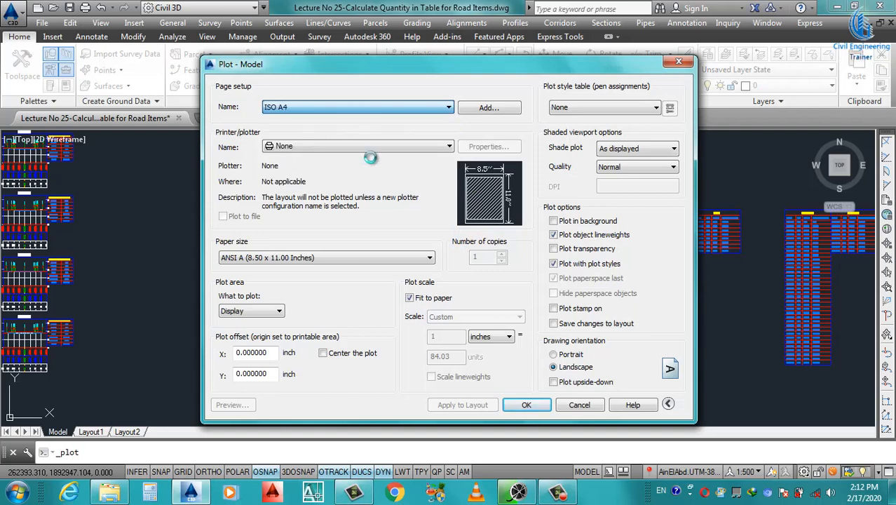
left_click(276, 309)
left_click(268, 349)
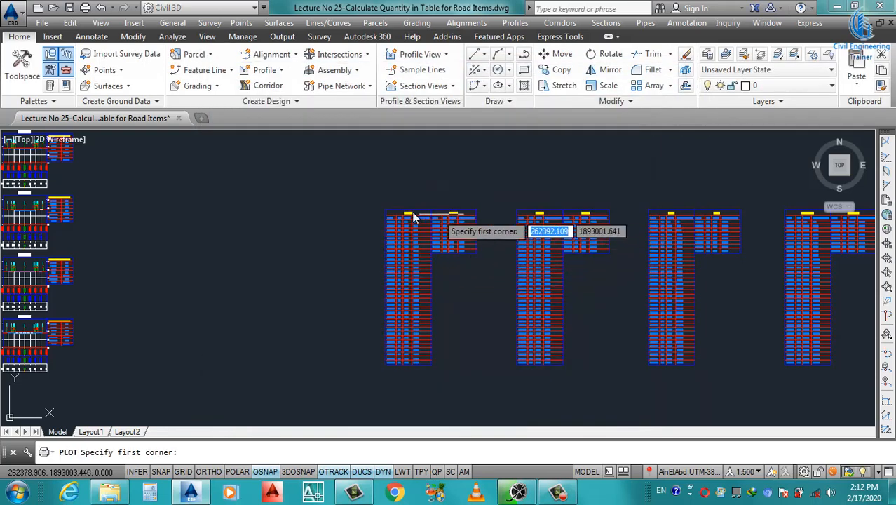
scroll(462, 210, "up", 3)
left_click(431, 211)
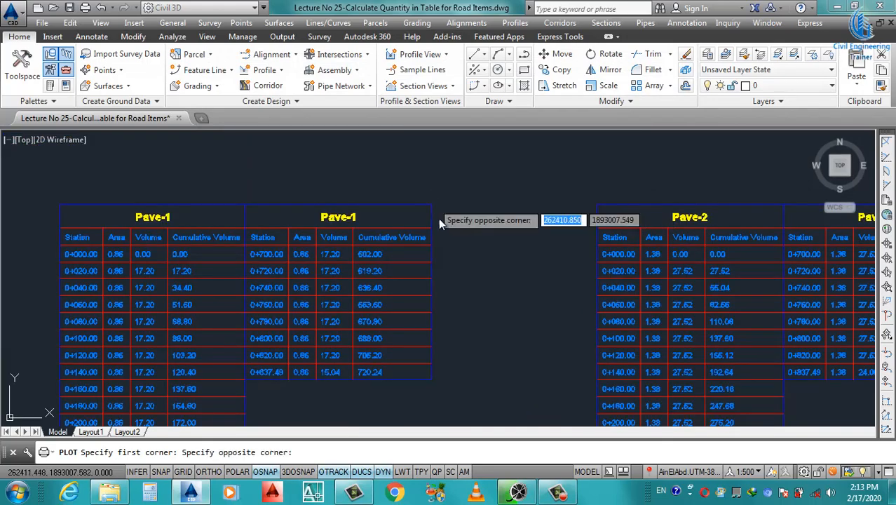
scroll(449, 214, "down", 4)
scroll(352, 356, "down", 2)
scroll(330, 405, "up", 7)
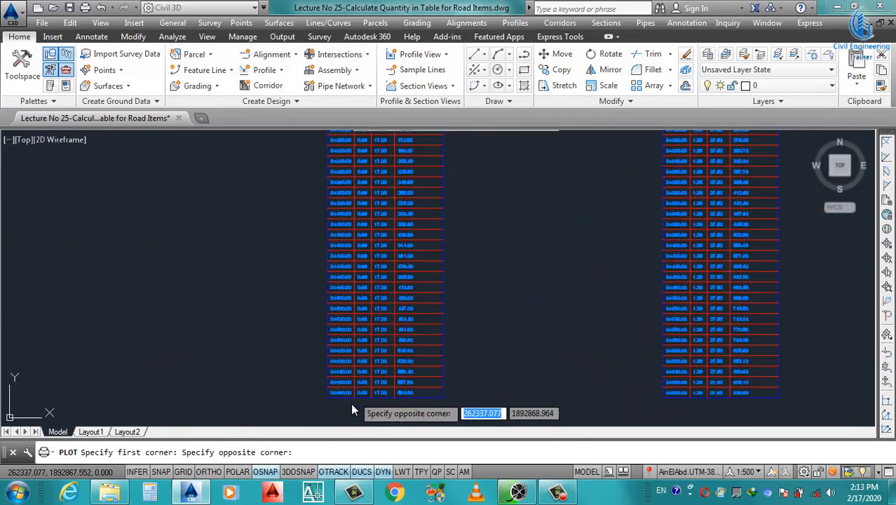
left_click(288, 404)
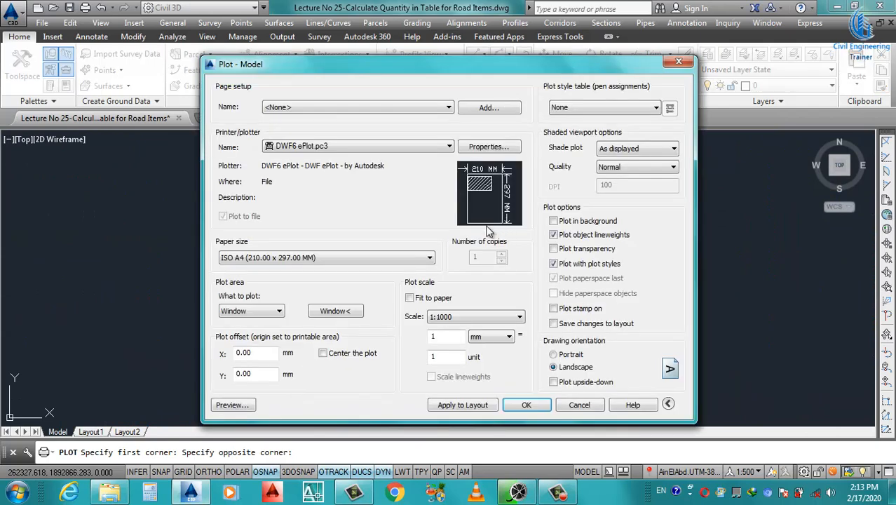
Set the plot to portrait orientation, centered and fitted to the paper, and preview the Pave-1 table sheet up close
left_click(554, 355)
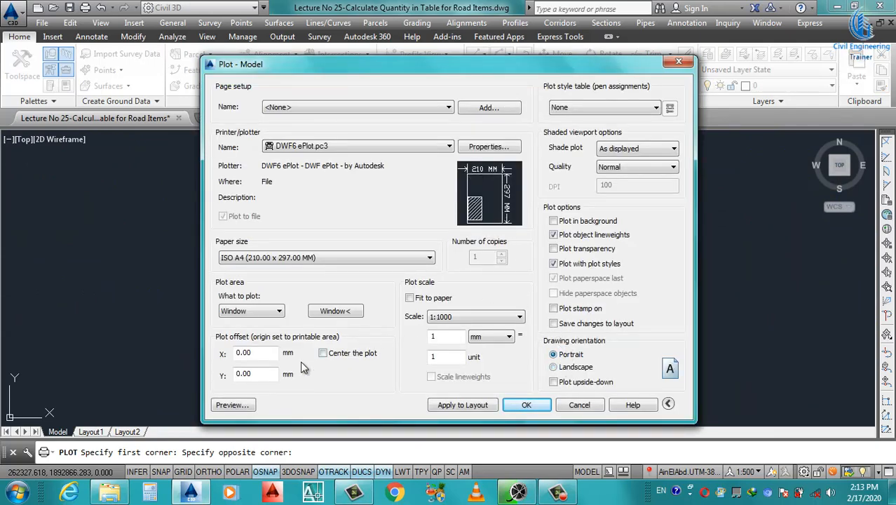
left_click(323, 353)
left_click(409, 298)
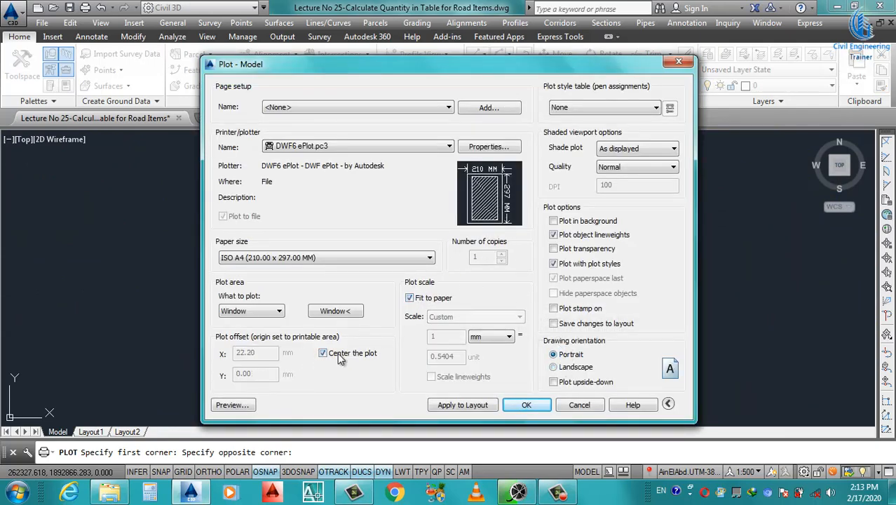
left_click(232, 404)
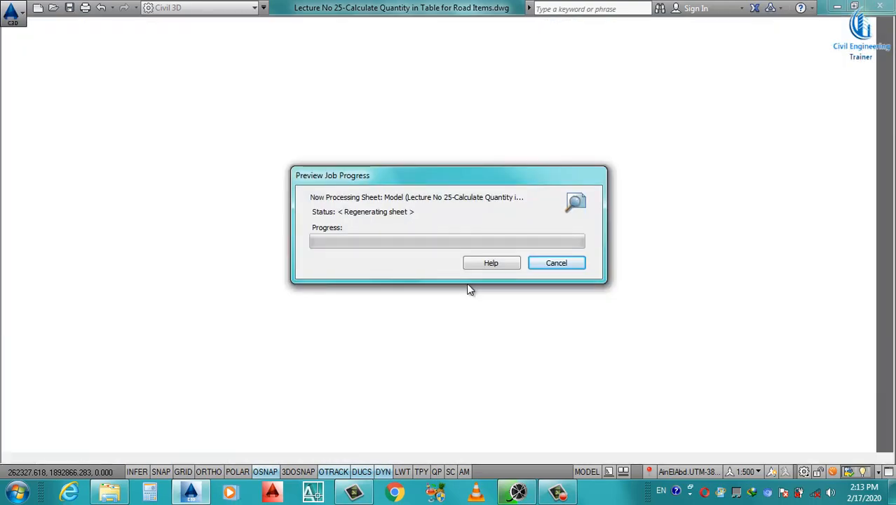
scroll(452, 165, "up", 4)
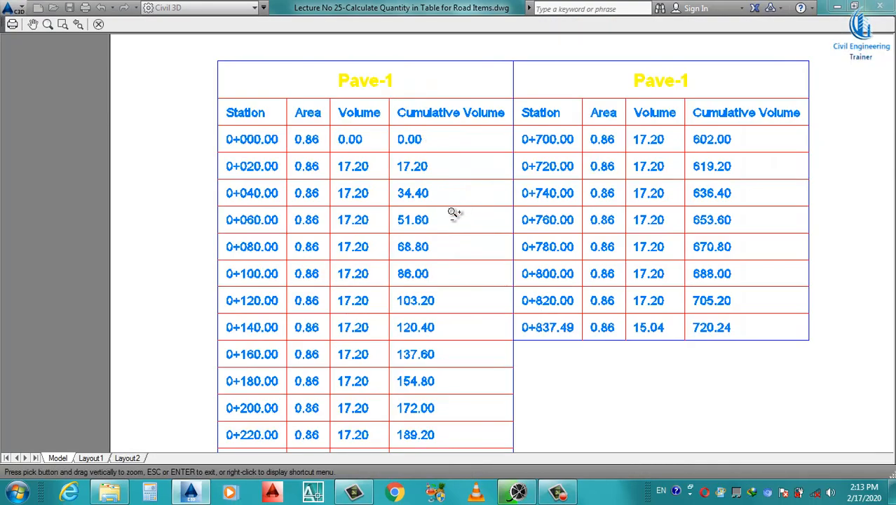
Read through the previewed Pave-1 table sheet from its first to its last station rows and close the preview
scroll(484, 190, "down", 2)
scroll(487, 193, "down", 2)
scroll(467, 406, "up", 4)
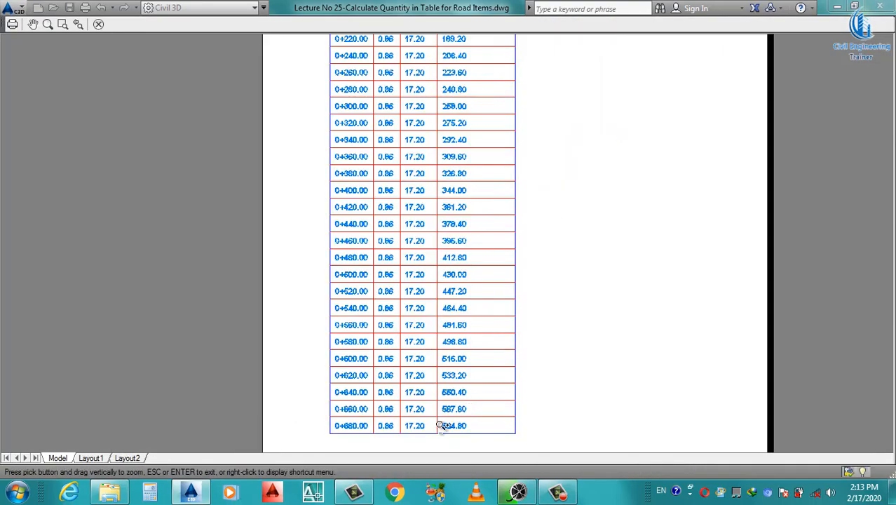
scroll(484, 332, "down", 5)
scroll(504, 205, "up", 5)
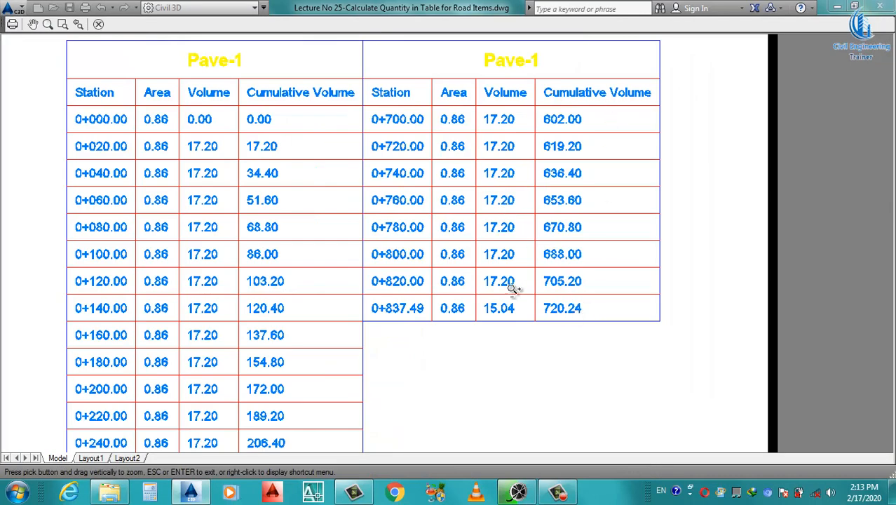
key("Escape")
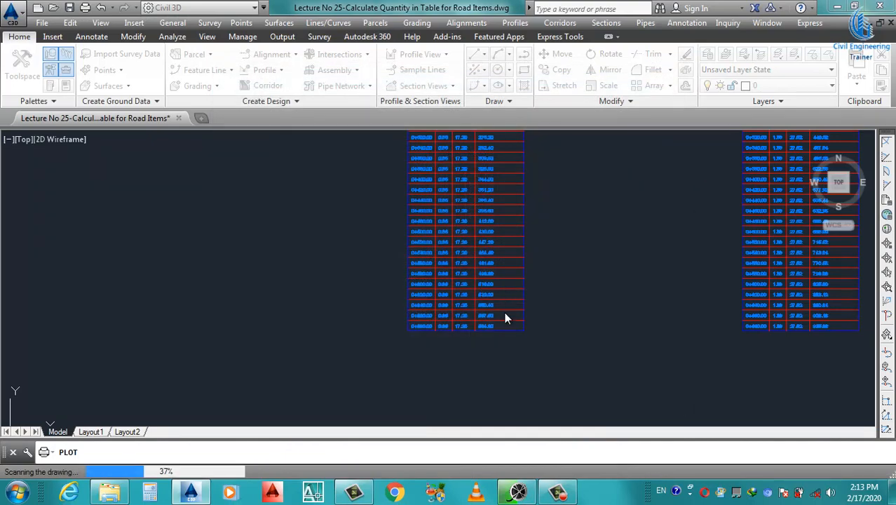
Examine the section view at station 0+000.00, its right axis elevation labels and the adjoining earthwork table
scroll(528, 297, "down", 2)
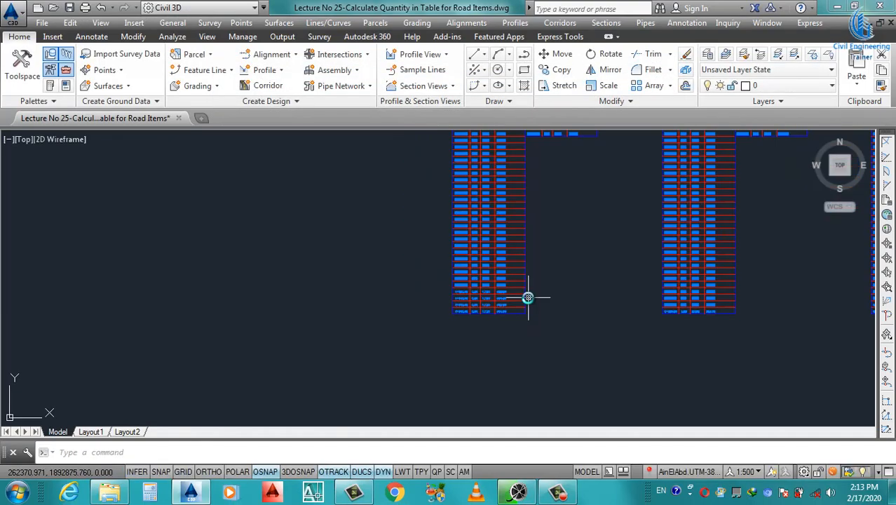
scroll(556, 313, "down", 4)
scroll(556, 313, "down", 2)
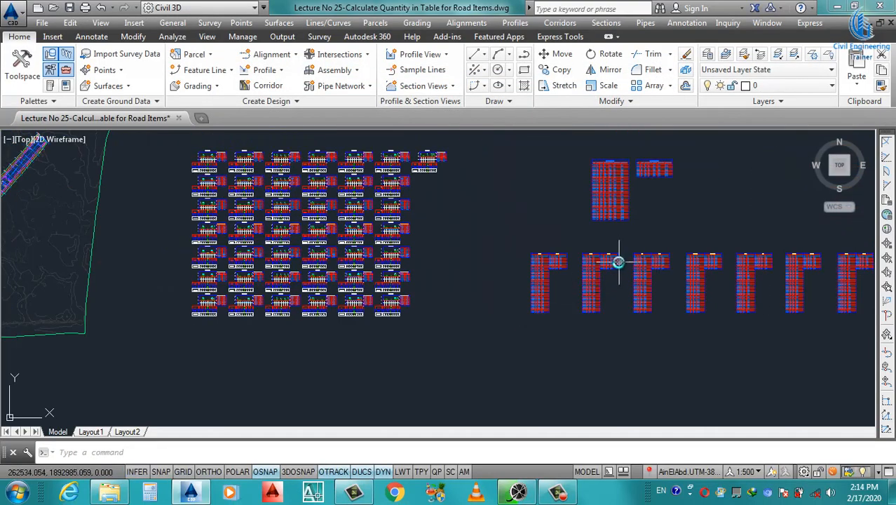
scroll(240, 177, "up", 8)
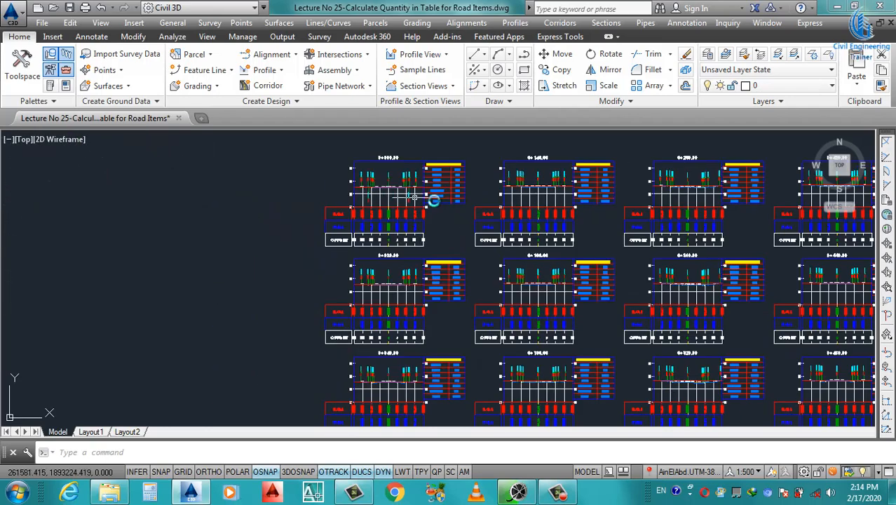
scroll(407, 266, "down", 5)
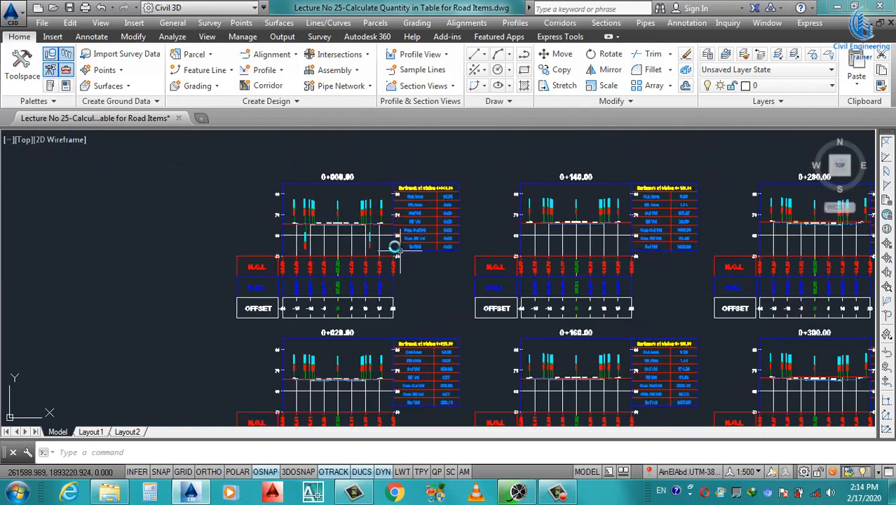
scroll(372, 210, "up", 4)
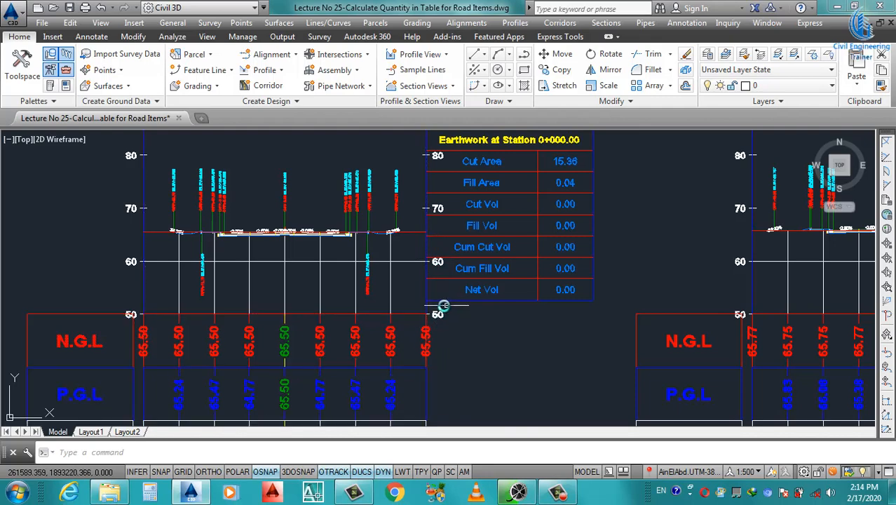
scroll(436, 313, "up", 3)
scroll(437, 304, "down", 3)
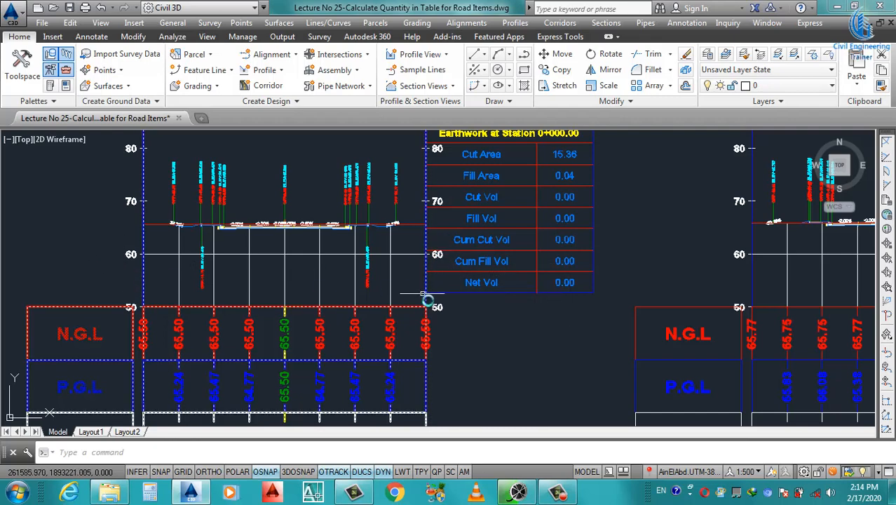
scroll(428, 298, "down", 2)
scroll(434, 273, "up", 2)
Edit the Road Section section view style to clear the major tick label text of the right vertical axis
left_click(408, 267)
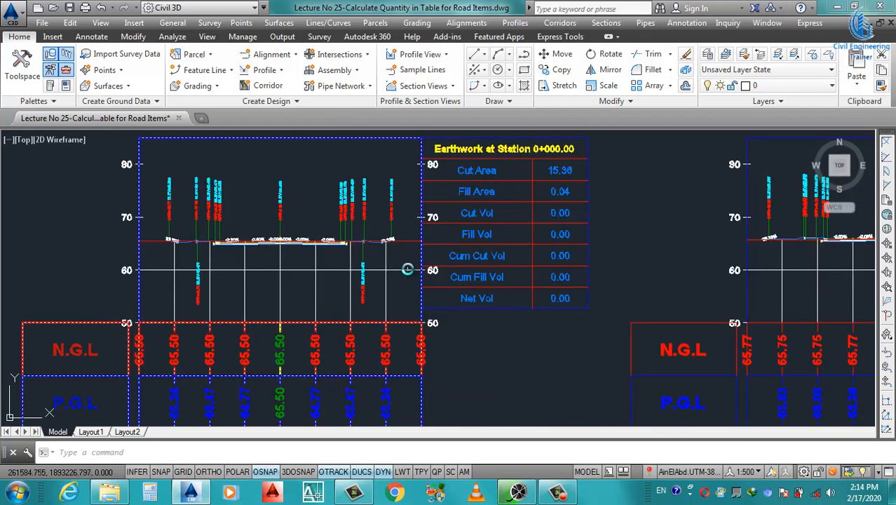
right_click(407, 269)
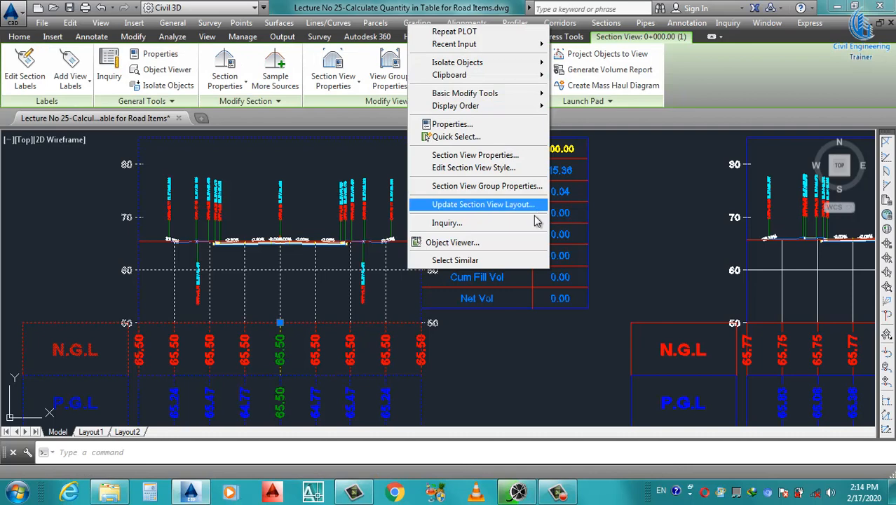
left_click(462, 171)
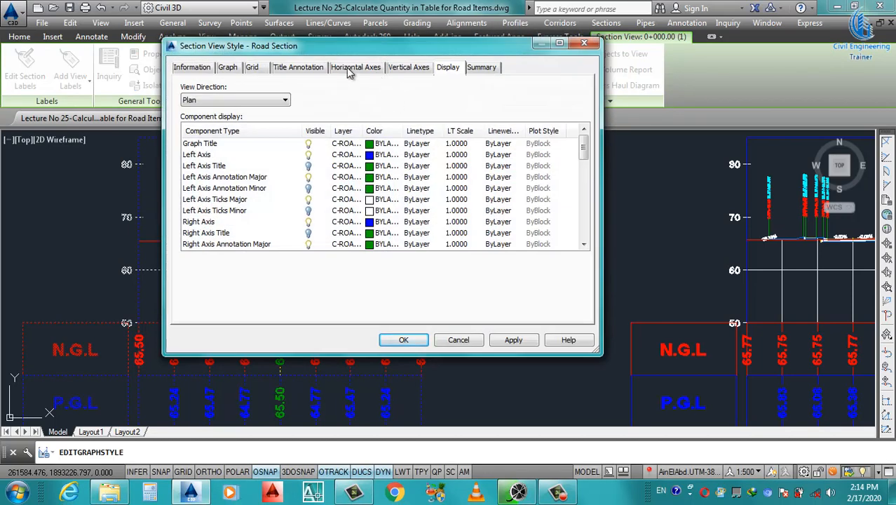
left_click(350, 69)
left_click(406, 67)
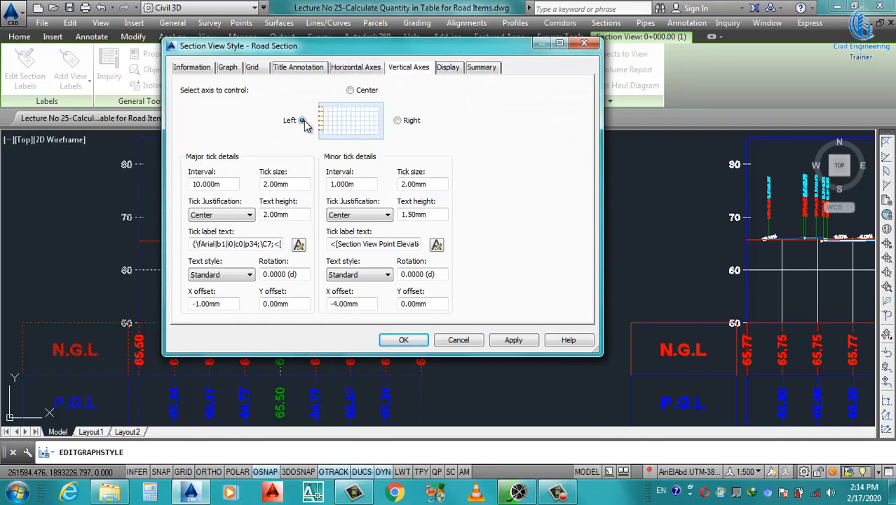
left_click(396, 121)
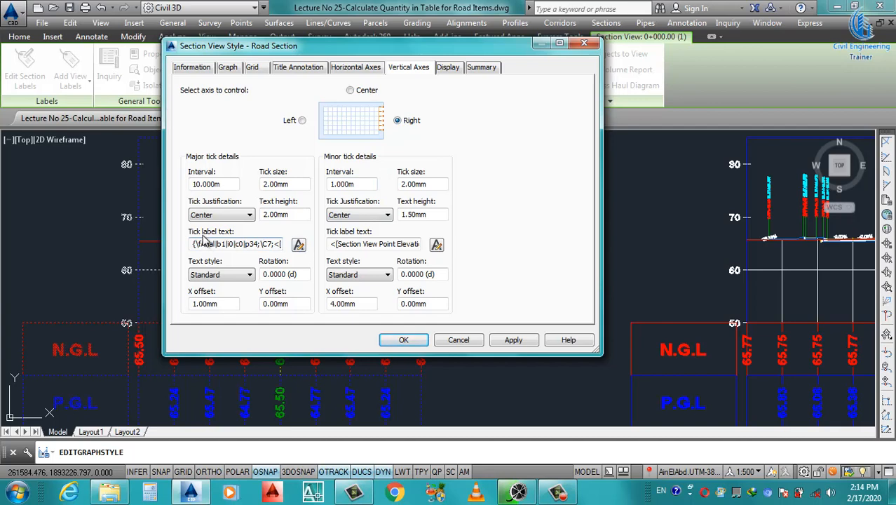
left_click(299, 245)
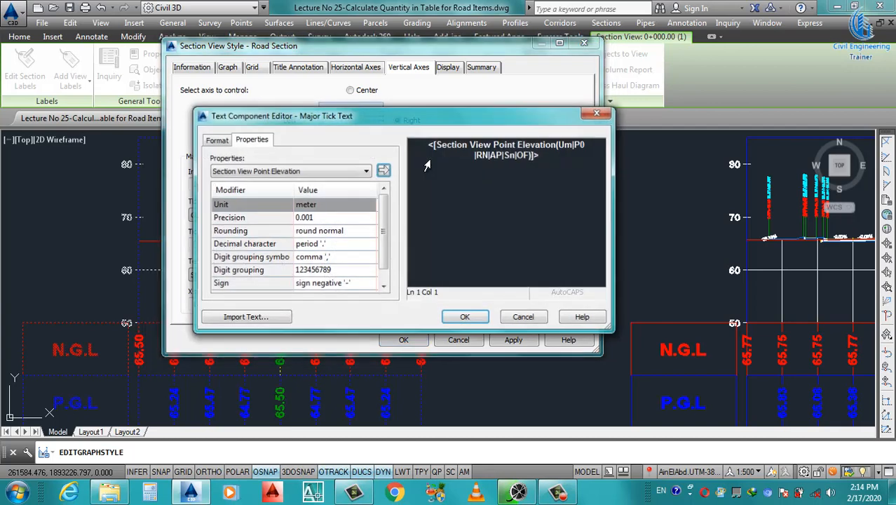
key("Delete")
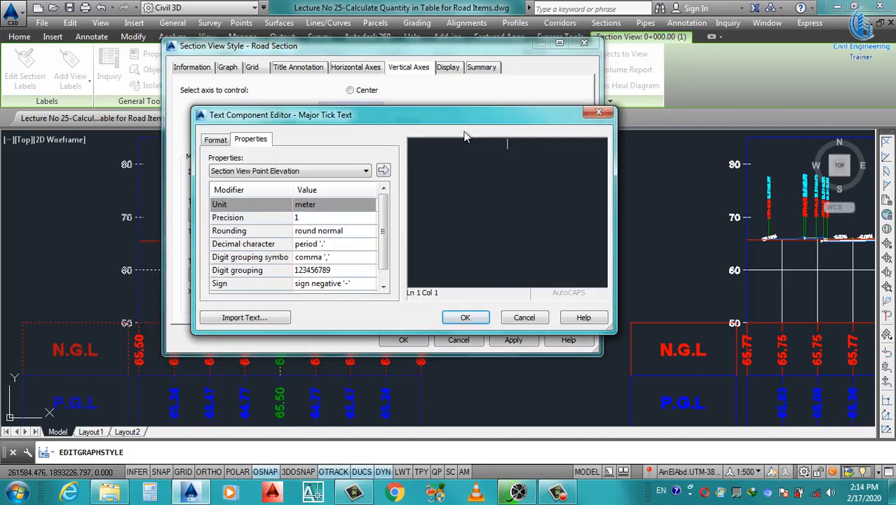
left_click(465, 317)
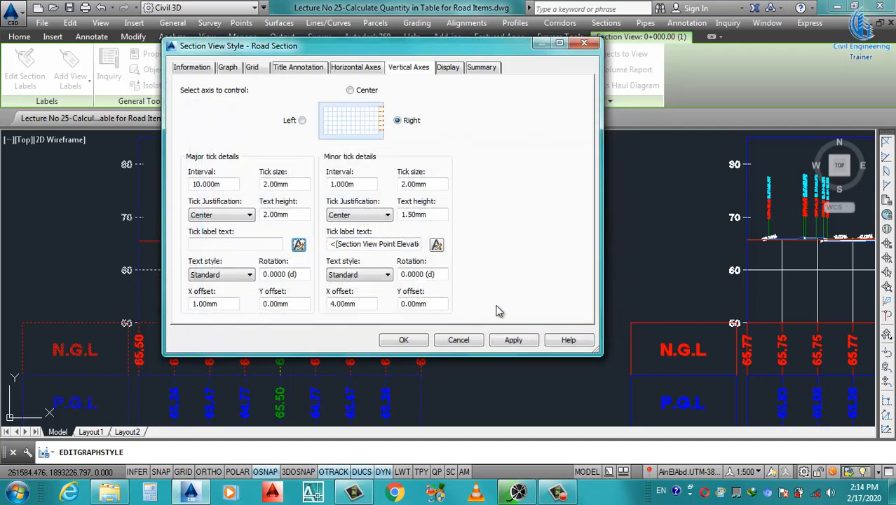
left_click(509, 340)
left_click(402, 339)
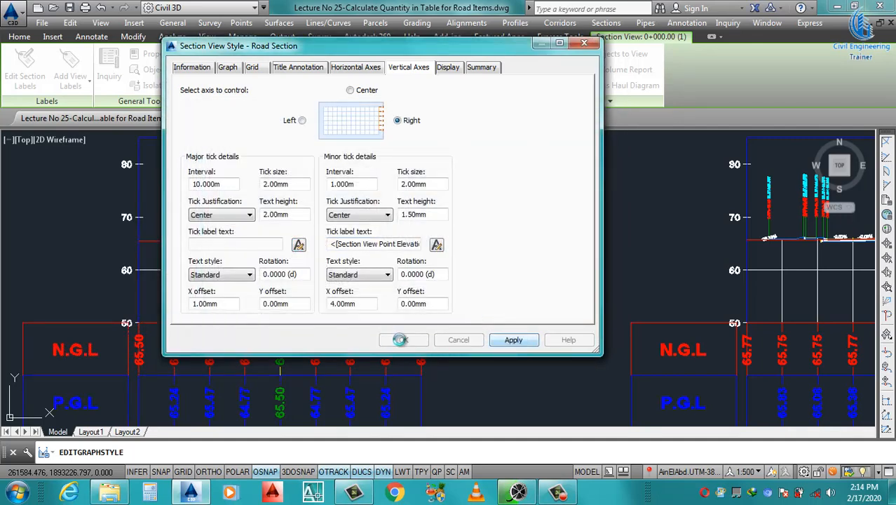
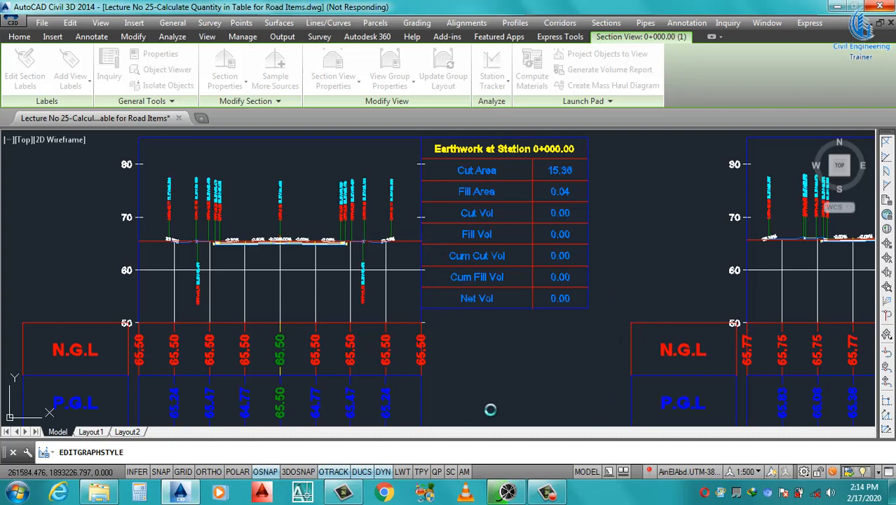
key("Escape")
Open the volume table settings of the section view group that contains the 0+000.00 section view
scroll(442, 277, "down", 2)
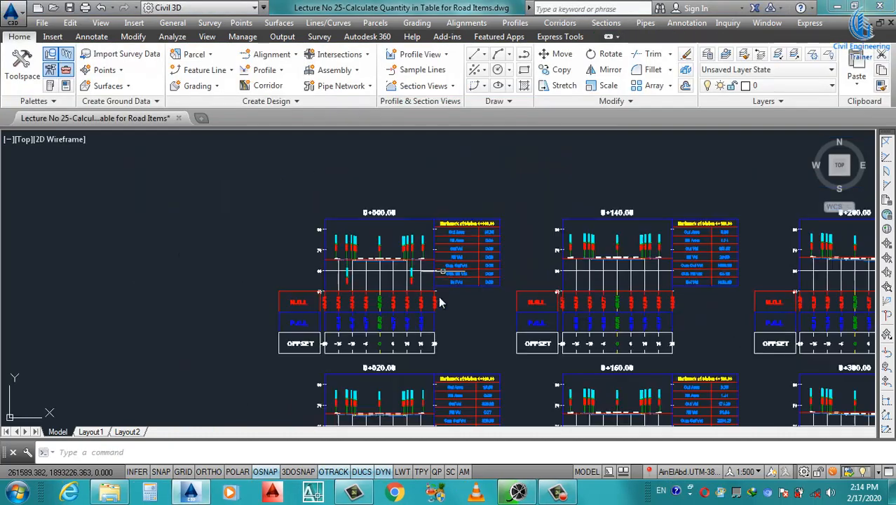
scroll(400, 253, "up", 2)
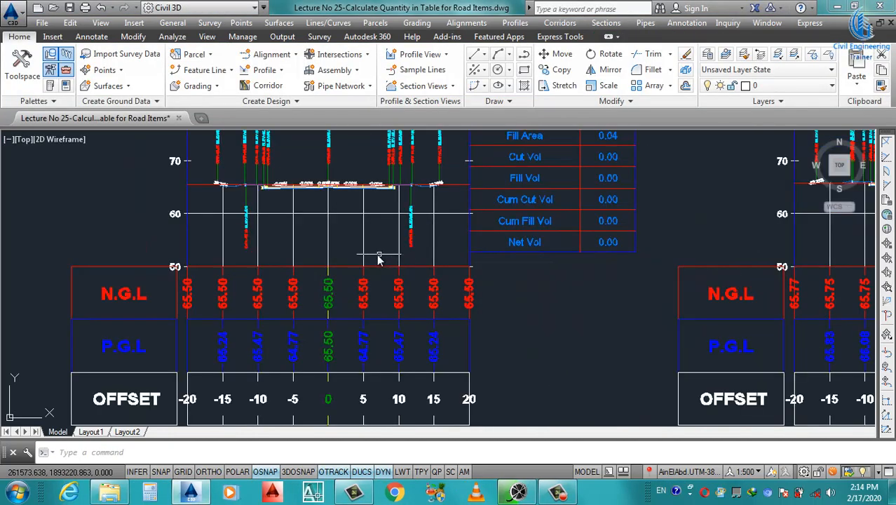
left_click(362, 242)
right_click(362, 242)
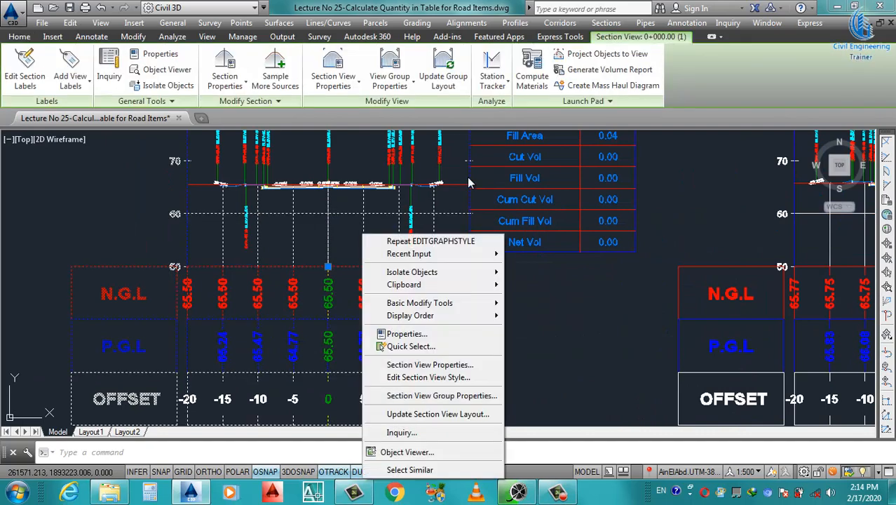
left_click(441, 396)
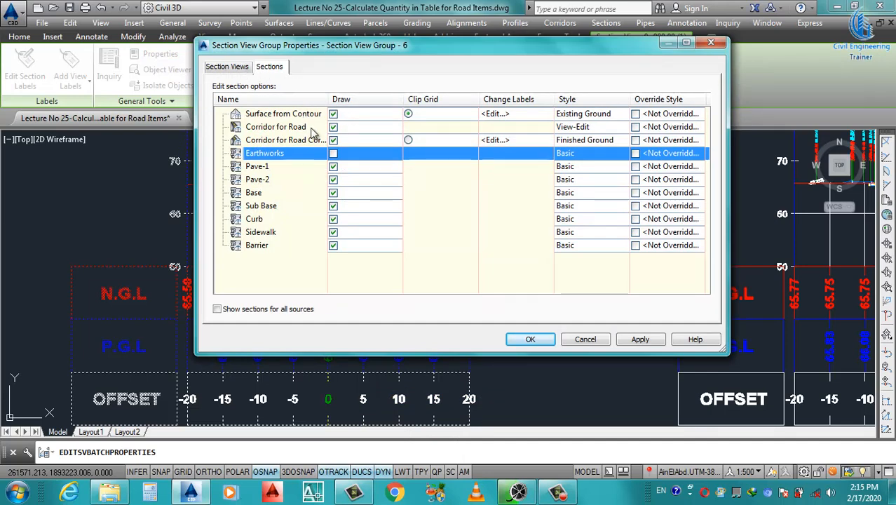
left_click(240, 67)
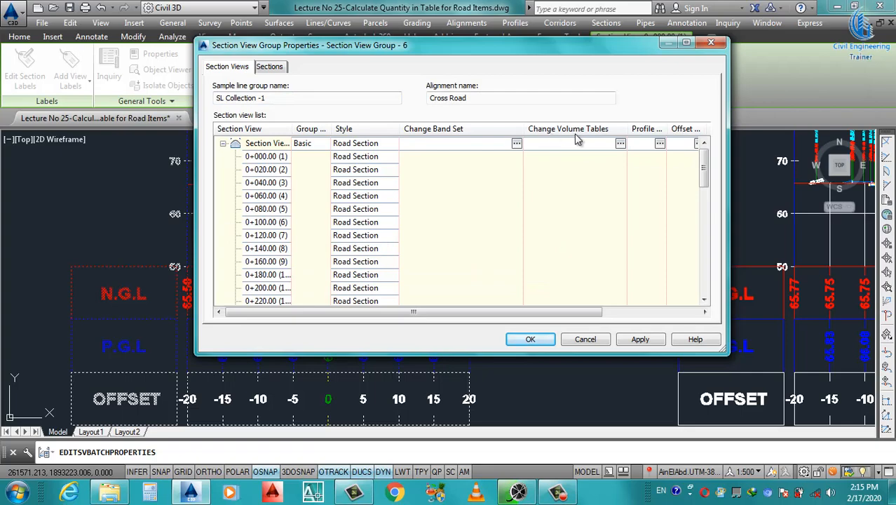
left_click(621, 144)
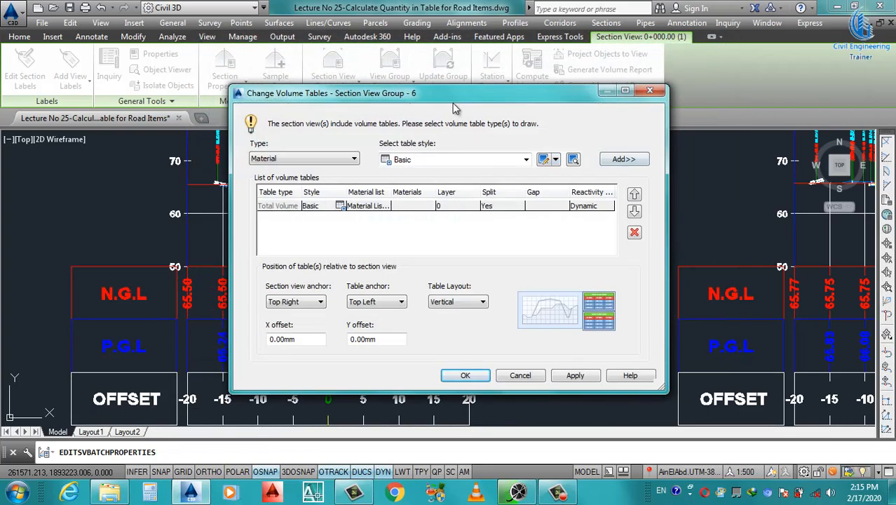
Add a Material volume table in Basic style covering Pave-1, Pave-2, Base, Sub Base, Curb, Sidewalk and Barrier to the section views
left_click(345, 155)
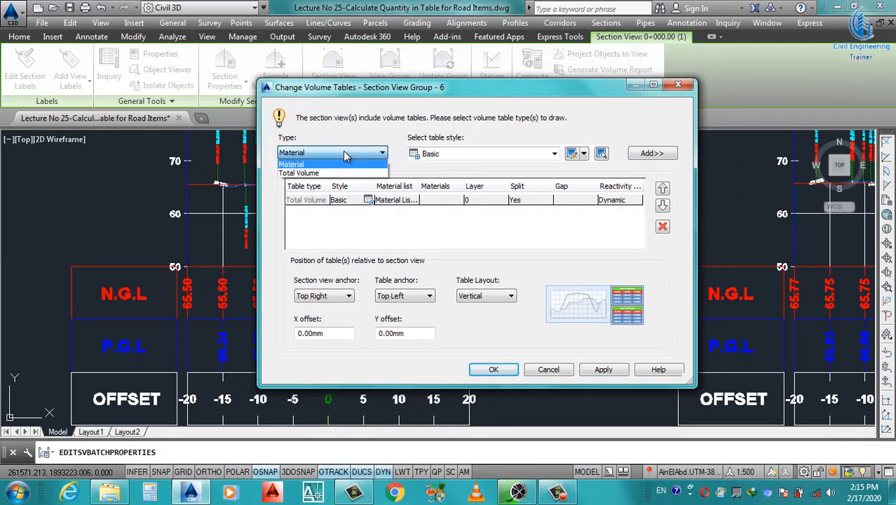
left_click(321, 172)
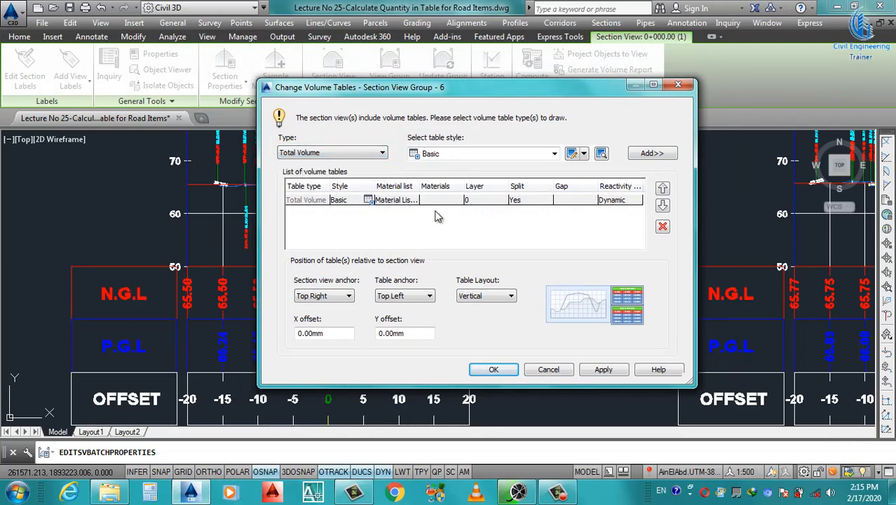
left_click(354, 153)
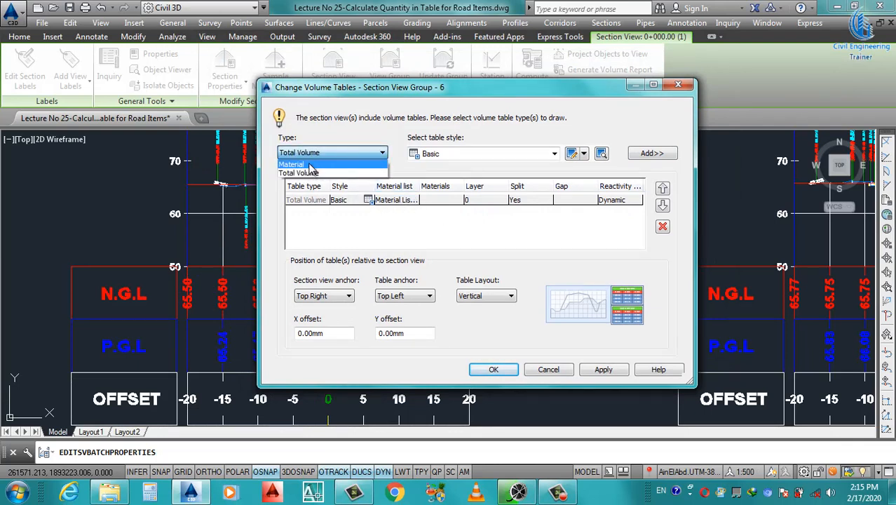
left_click(309, 165)
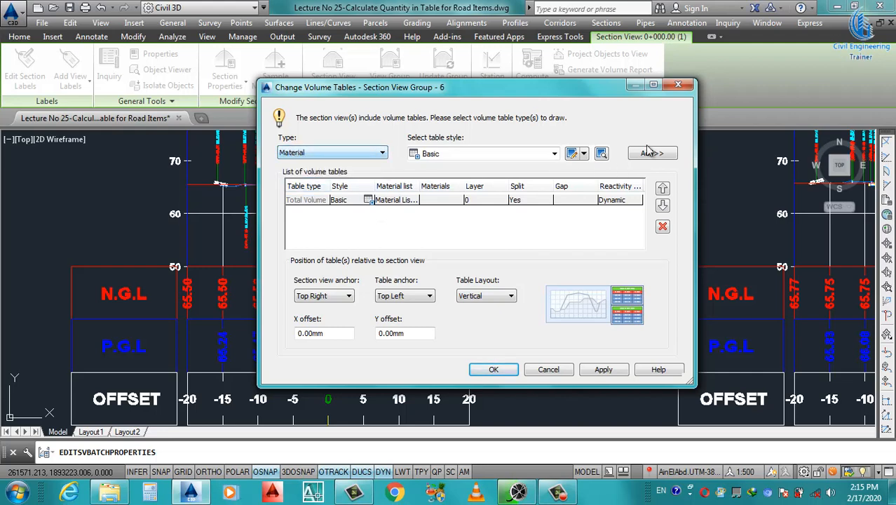
left_click(649, 154)
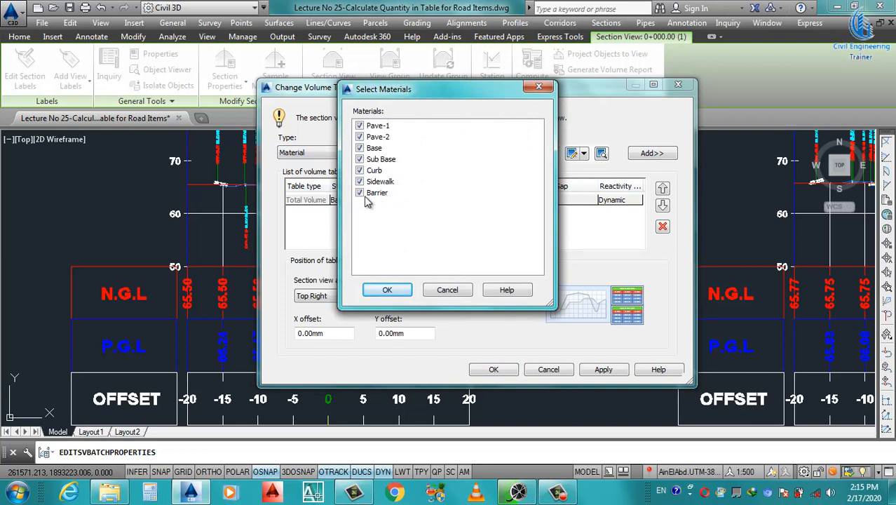
left_click(386, 292)
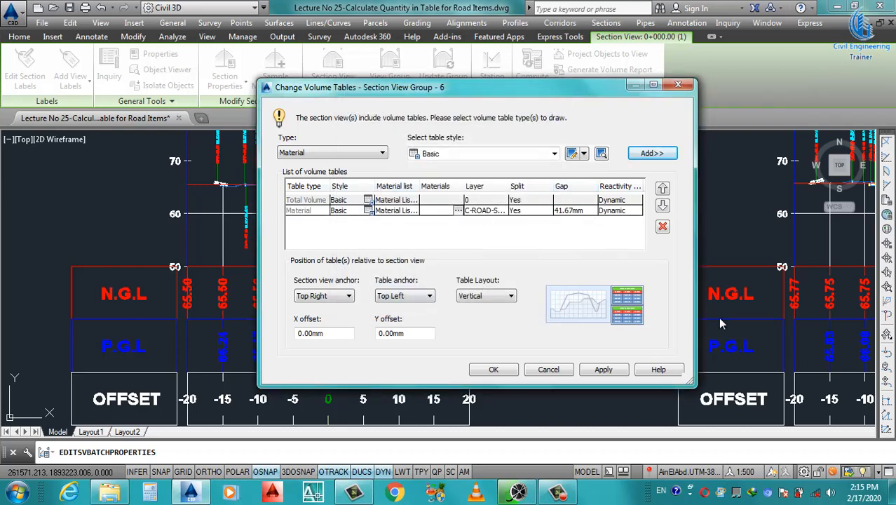
Set the gap of the Material volume table to 0 mm
left_click(580, 211)
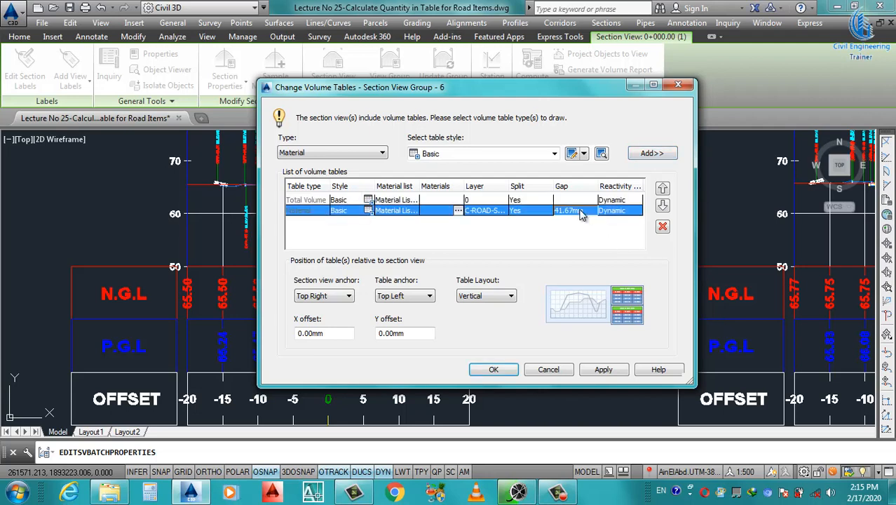
left_click(580, 211)
type("0")
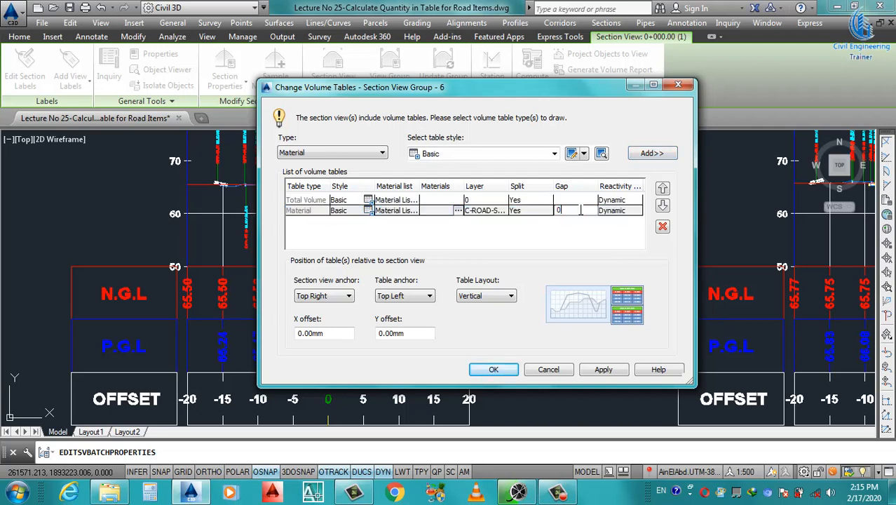
left_click(538, 226)
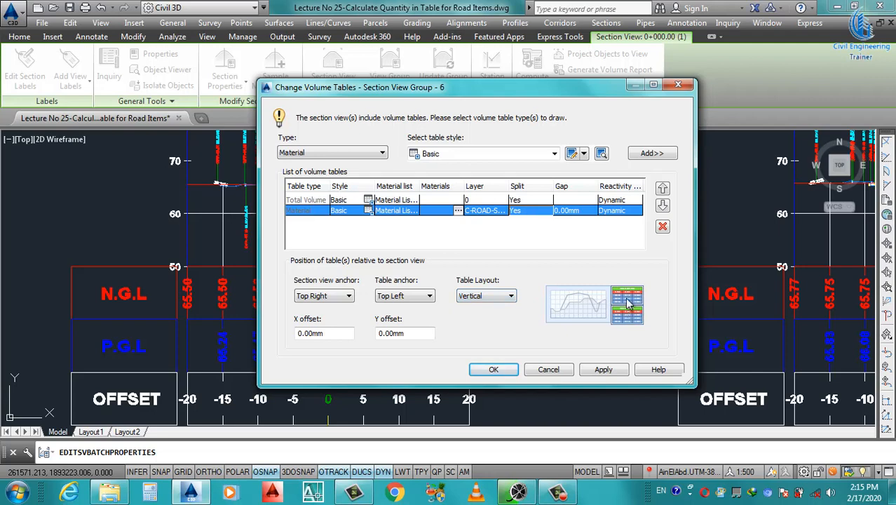
Try the Horizontal table layout for the volume tables and switch back to Vertical
left_click(512, 296)
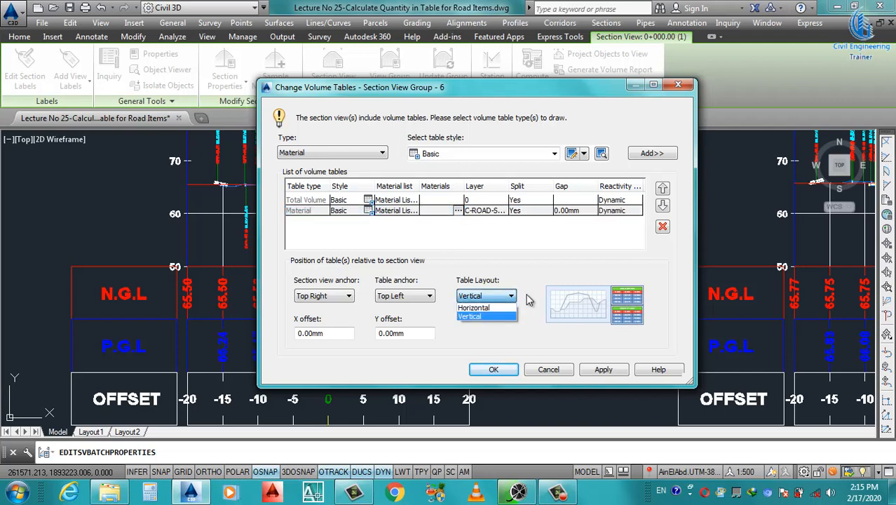
left_click(491, 314)
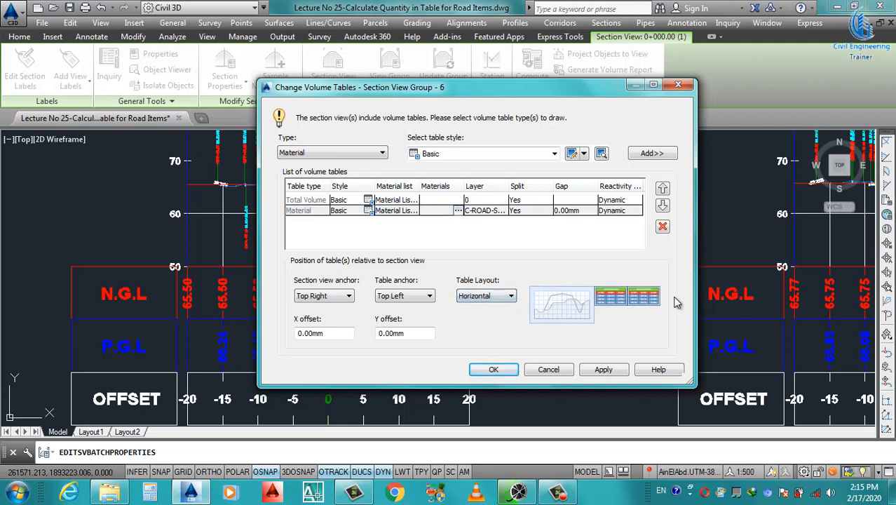
left_click(511, 296)
left_click(487, 320)
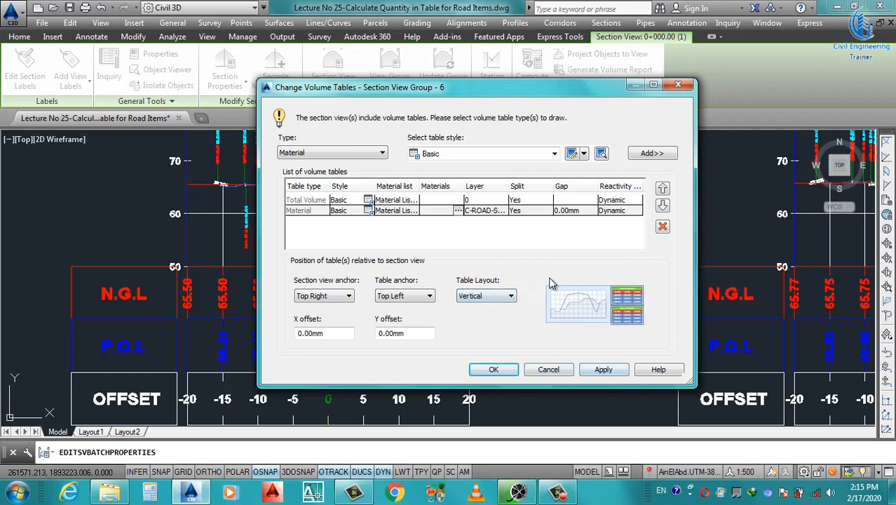
Apply the volume table settings and accept the section view group properties
left_click(601, 370)
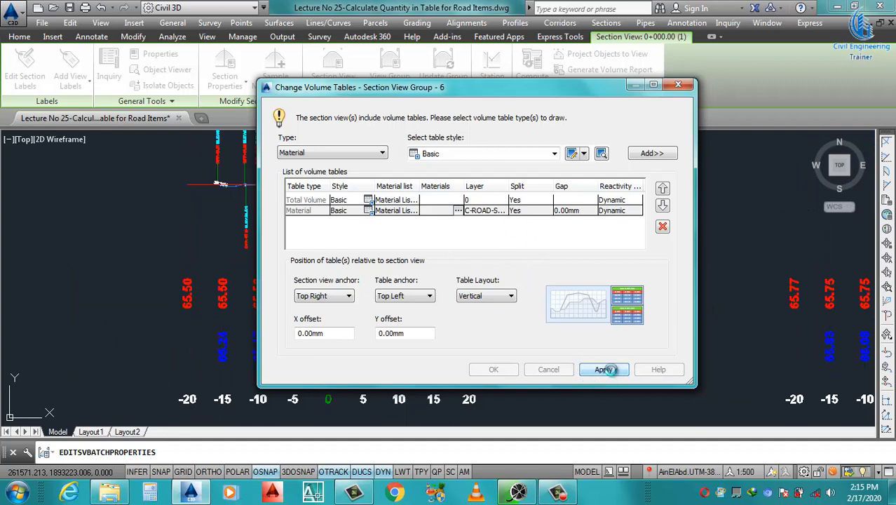
left_click(491, 369)
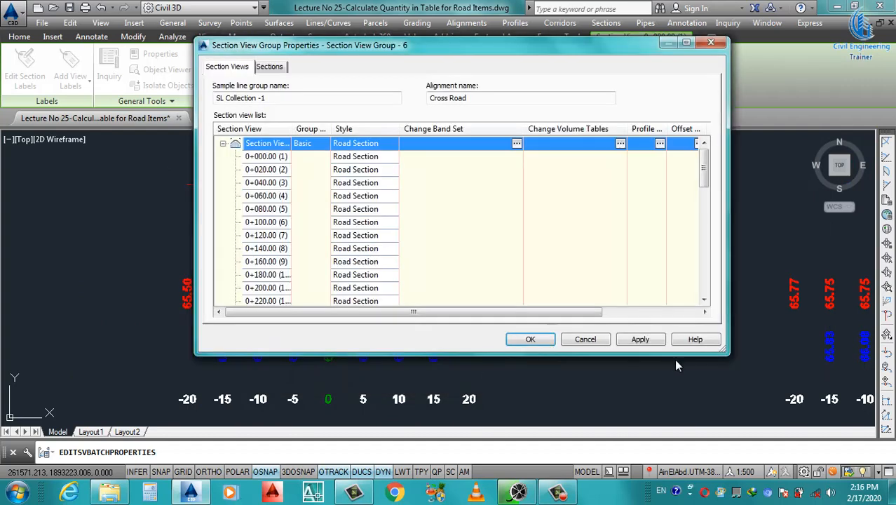
left_click(530, 340)
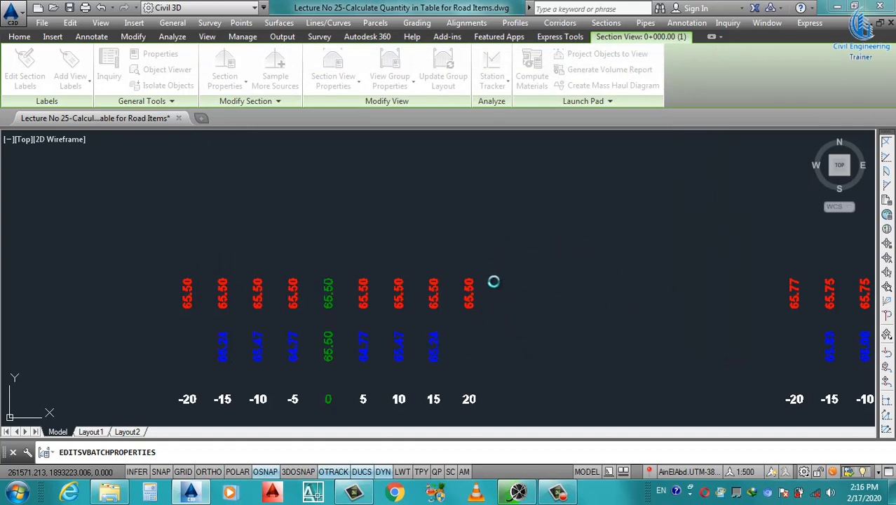
Examine the size and placement of the new material tables beside the section views, closing in on station 0+000.00
scroll(502, 297, "down", 10)
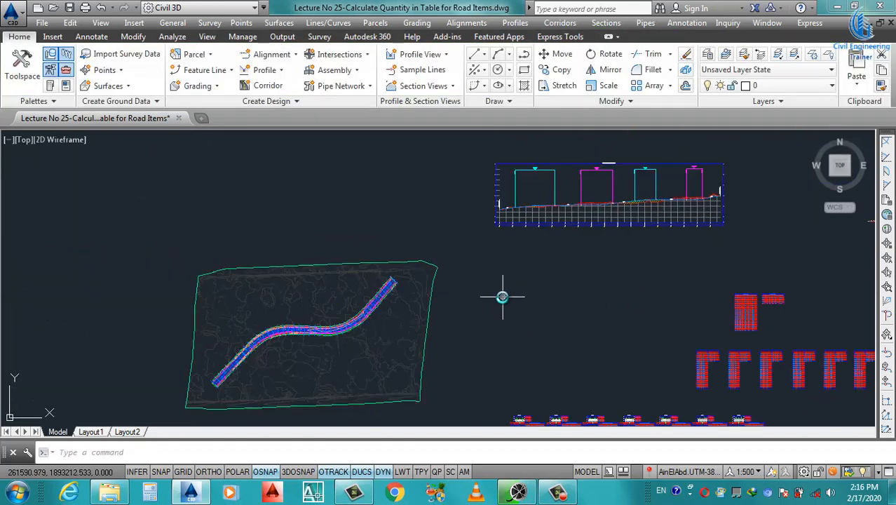
scroll(502, 297, "down", 2)
scroll(470, 333, "up", 6)
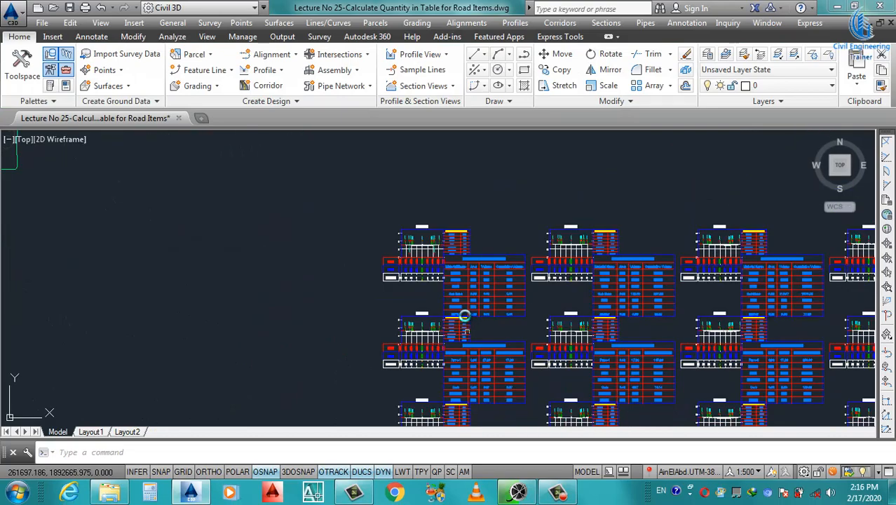
scroll(456, 258, "up", 4)
scroll(478, 258, "down", 3)
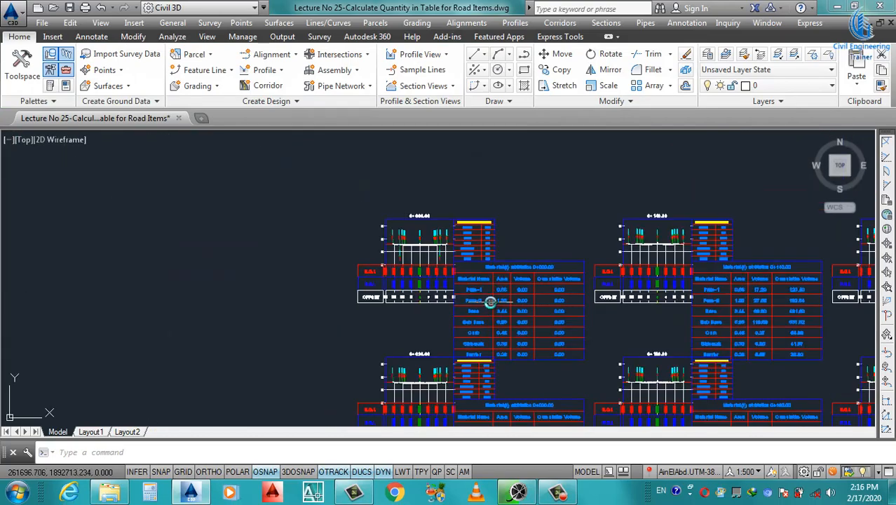
scroll(486, 300, "down", 1)
scroll(486, 300, "up", 4)
scroll(526, 275, "down", 2)
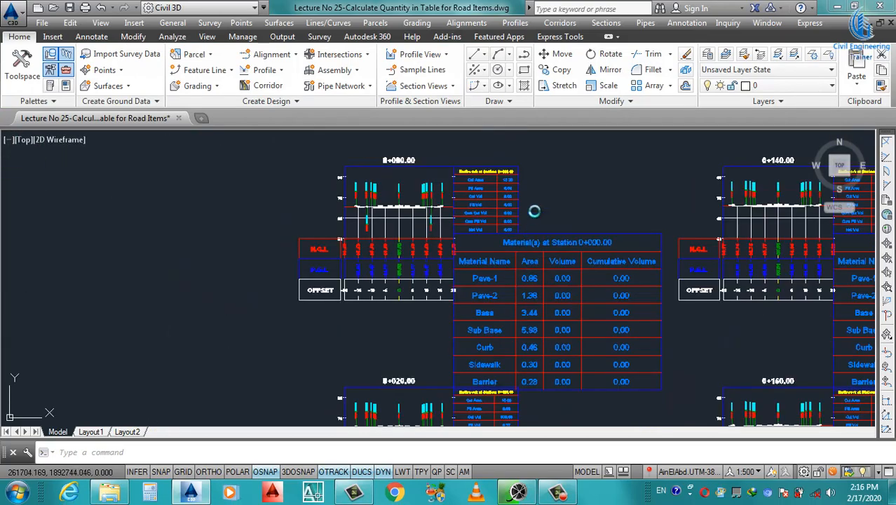
scroll(534, 210, "up", 4)
scroll(533, 260, "down", 4)
scroll(516, 270, "up", 4)
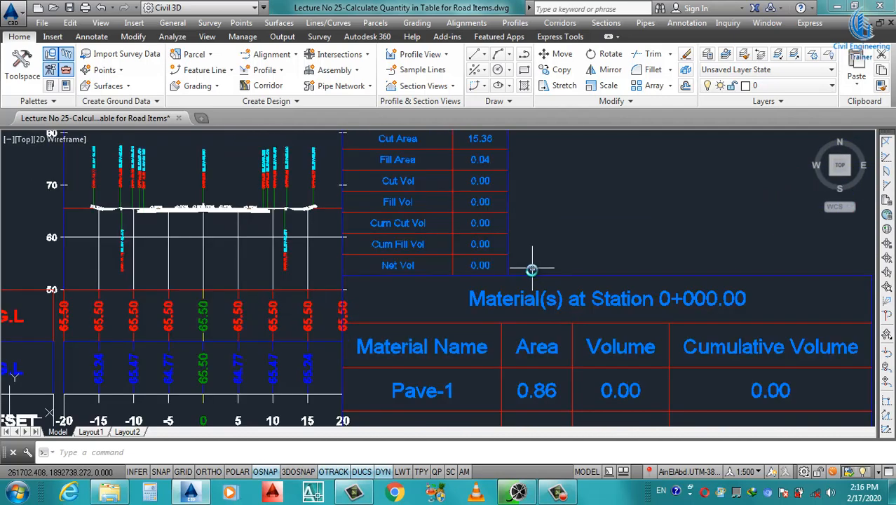
Edit the material table's Basic style to use a 2 mm text height for title, header and data
left_click(532, 269)
right_click(531, 267)
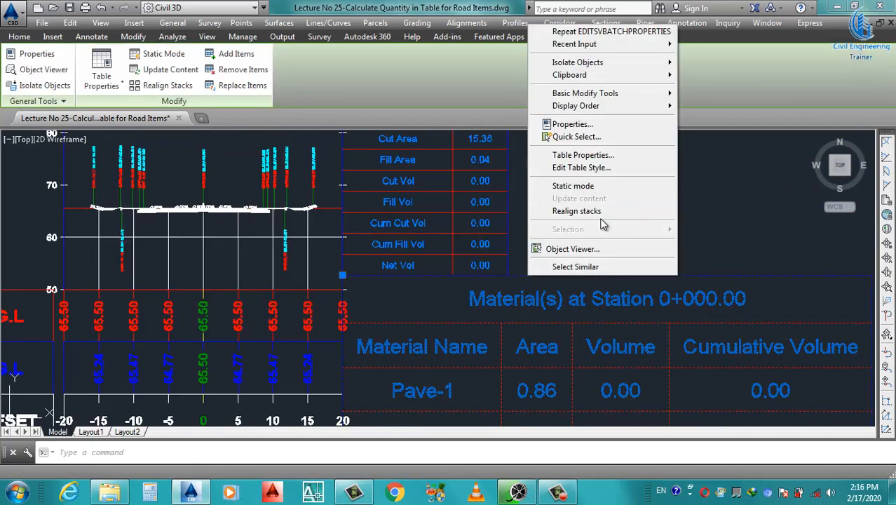
left_click(581, 171)
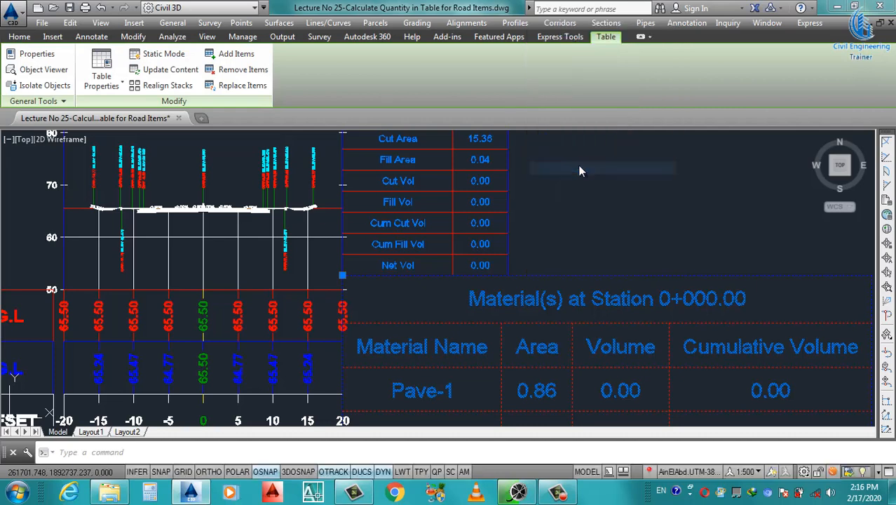
left_click_drag(722, 120, 654, 132)
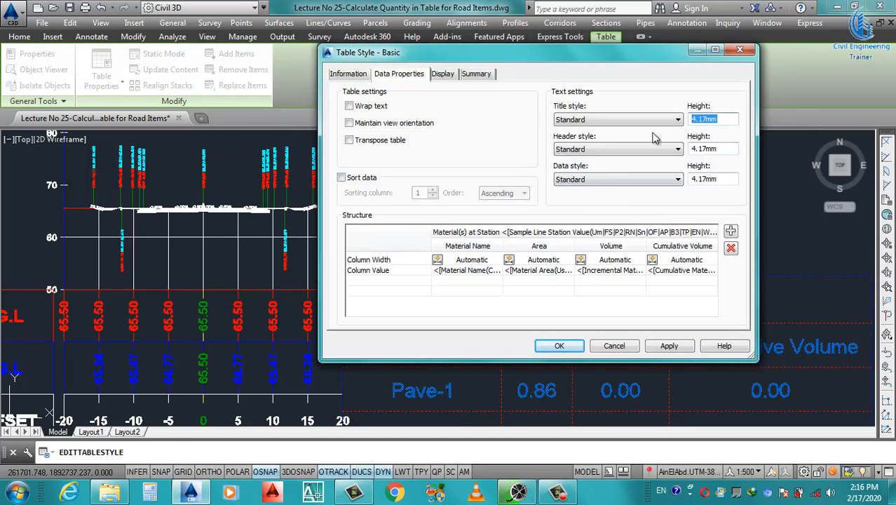
type("2")
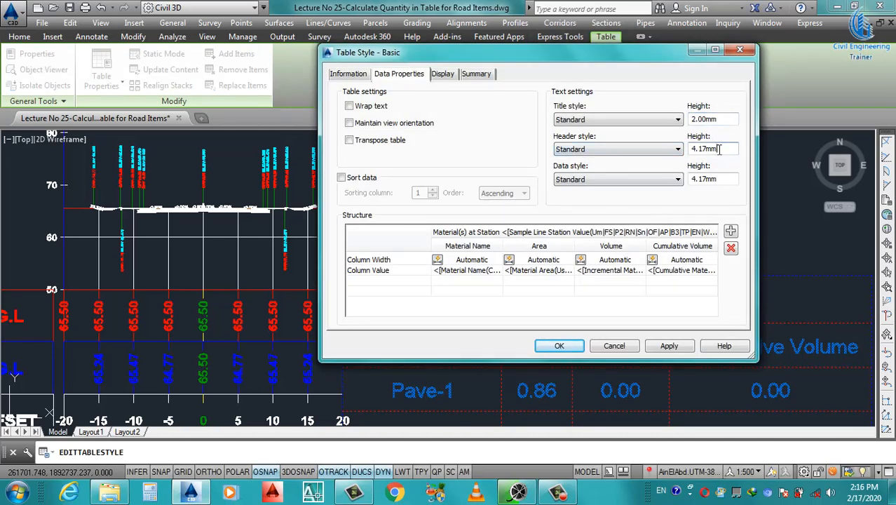
left_click_drag(723, 178, 652, 196)
type("2")
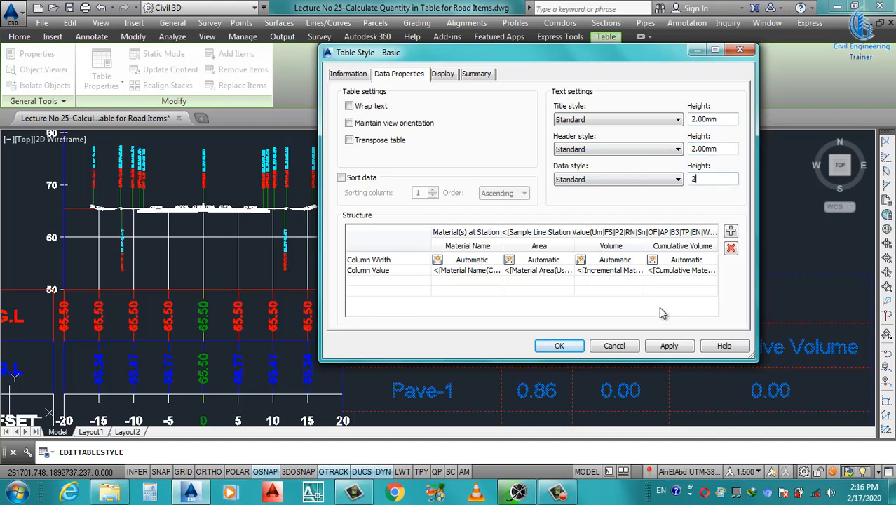
Format the material table's title text as bold yellow and apply the table style
double_click(566, 234)
left_click_drag(597, 164, 365, 138)
left_click(226, 141)
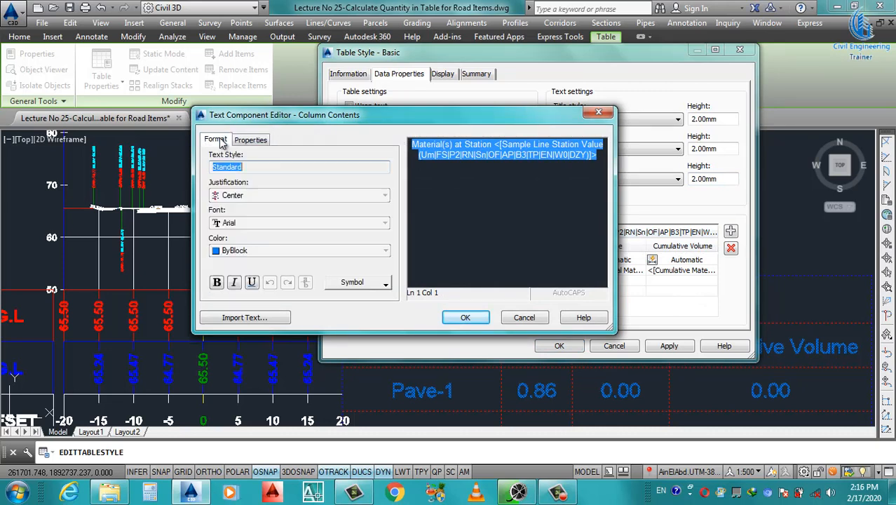
left_click(239, 250)
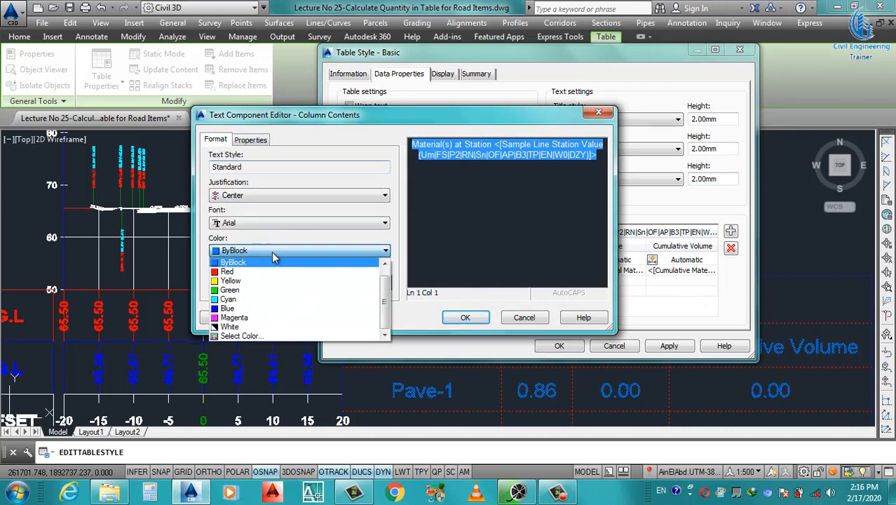
left_click(236, 300)
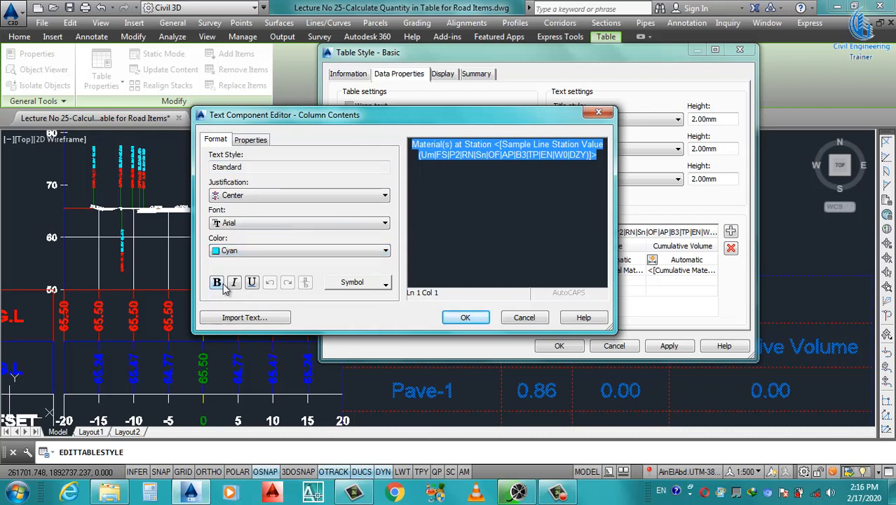
left_click(235, 252)
left_click(230, 275)
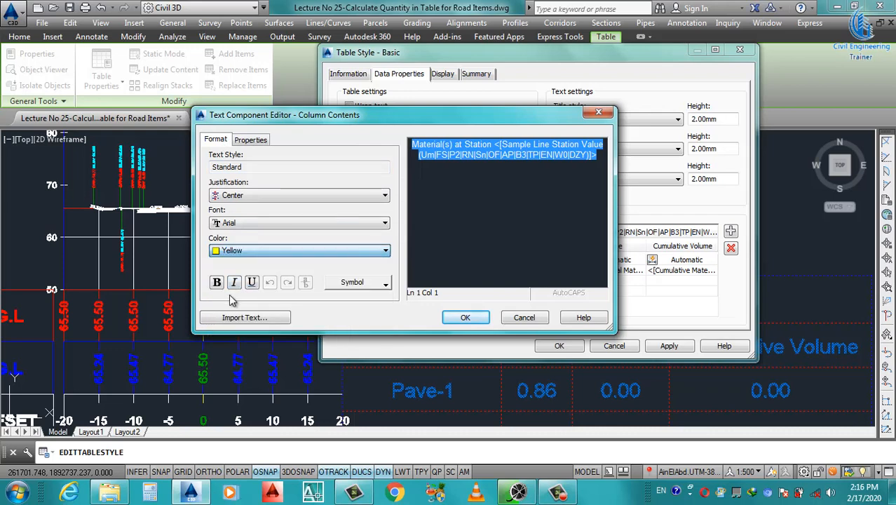
left_click(216, 281)
left_click(463, 317)
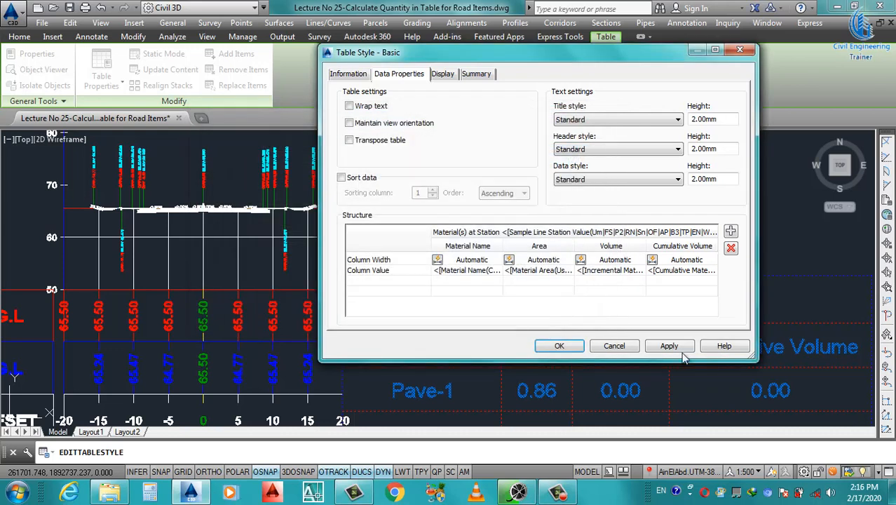
left_click(670, 345)
left_click(559, 345)
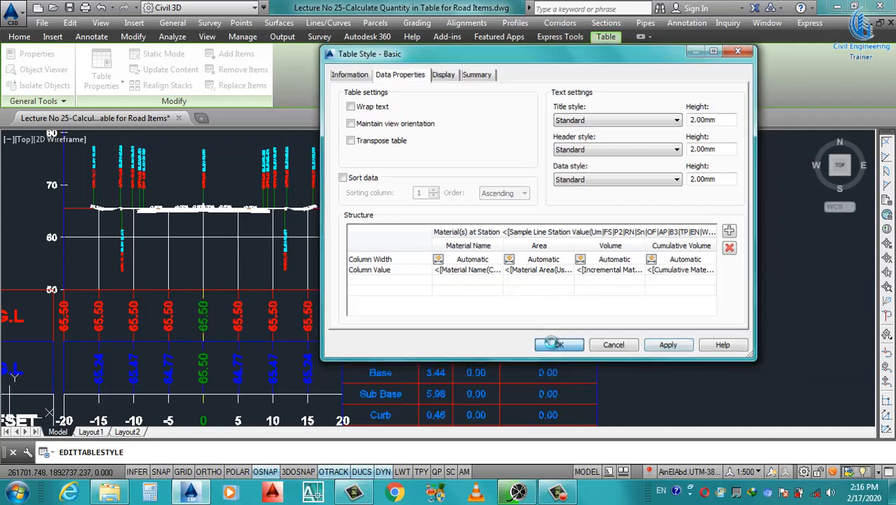
Compare the widths and alignment of the material and earthwork tables beside the section views at 0+000.00 and 0+020.00
scroll(502, 281, "down", 3)
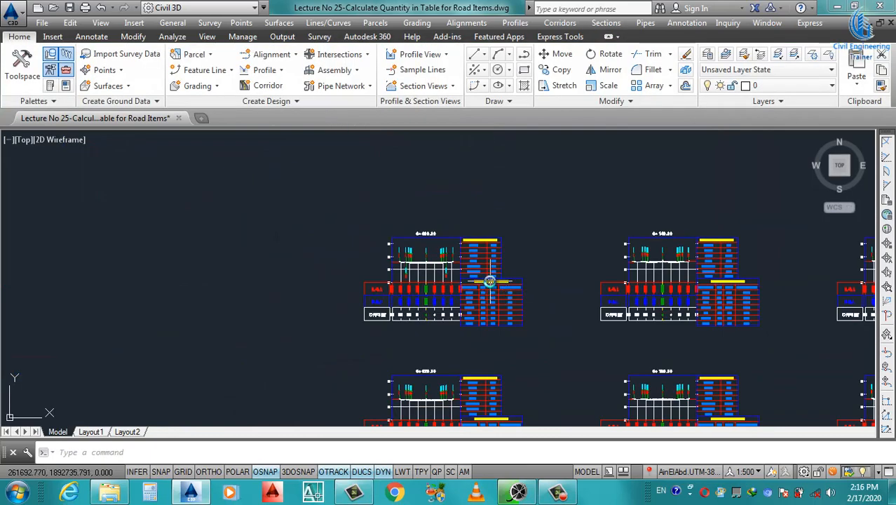
scroll(490, 280, "up", 2)
scroll(527, 272, "down", 2)
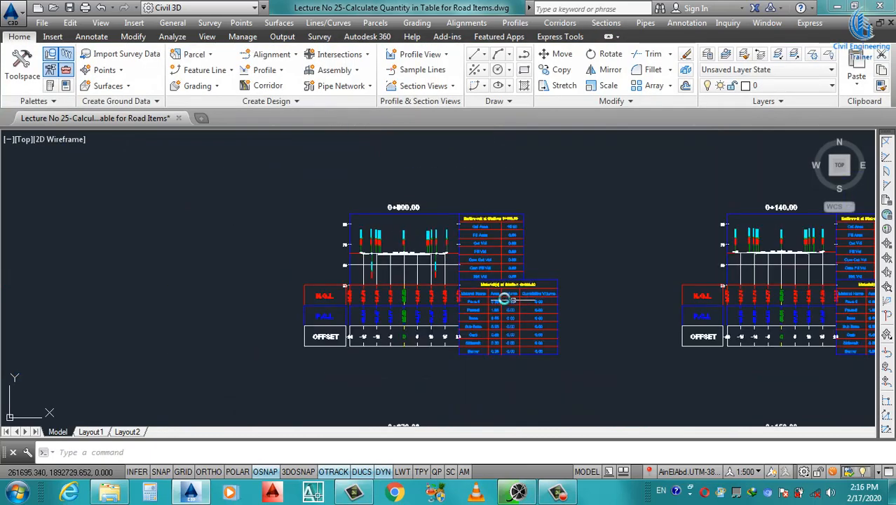
scroll(540, 274, "up", 4)
scroll(626, 288, "down", 2)
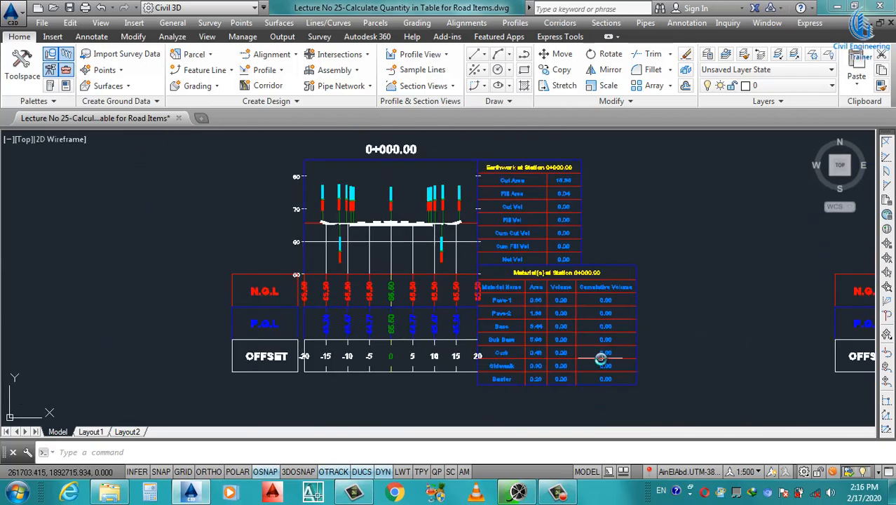
scroll(561, 298, "down", 3)
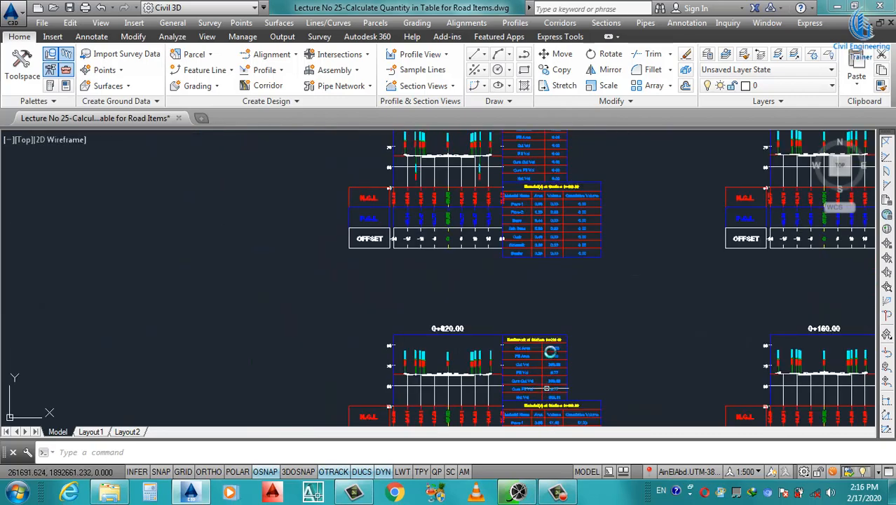
scroll(561, 319, "down", 1)
scroll(561, 232, "up", 5)
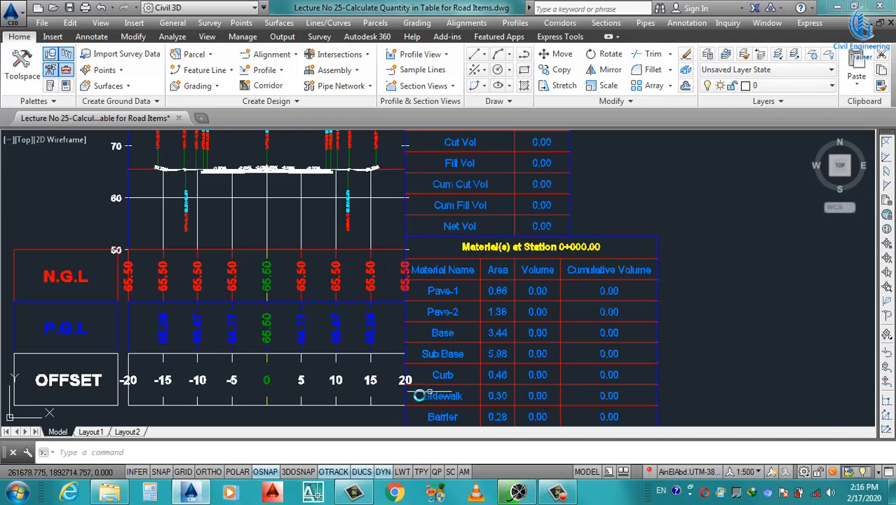
scroll(516, 279, "down", 3)
scroll(563, 300, "up", 3)
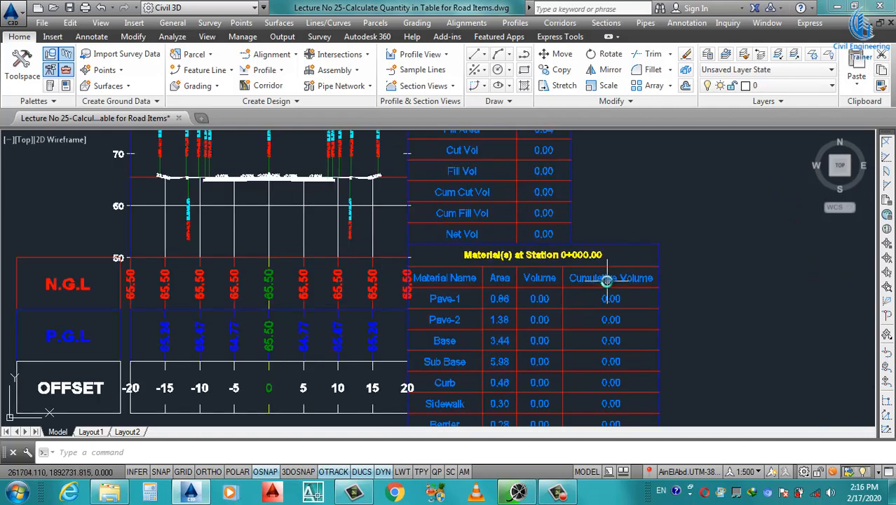
scroll(601, 262, "down", 3)
scroll(601, 263, "up", 2)
Edit the earthwork table's Basic style to use a 1.75 mm text height for title, header and data, and apply it
left_click(573, 237)
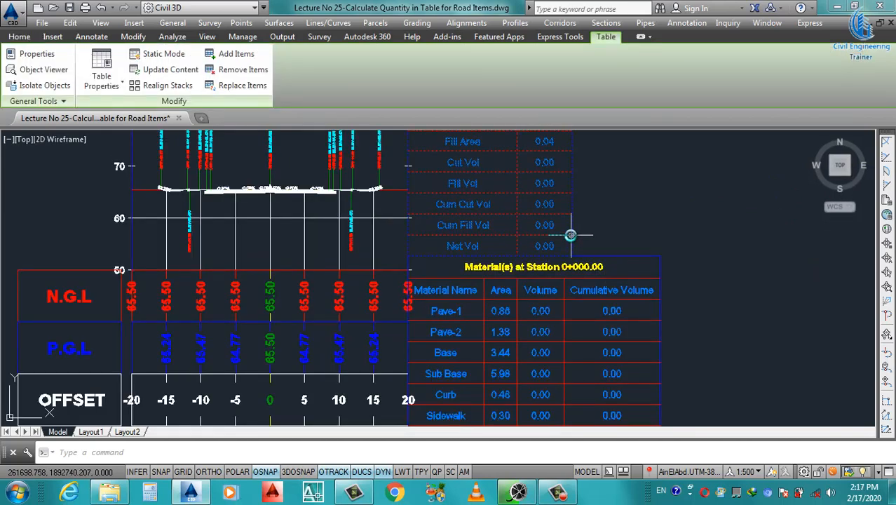
right_click(572, 233)
left_click(641, 372)
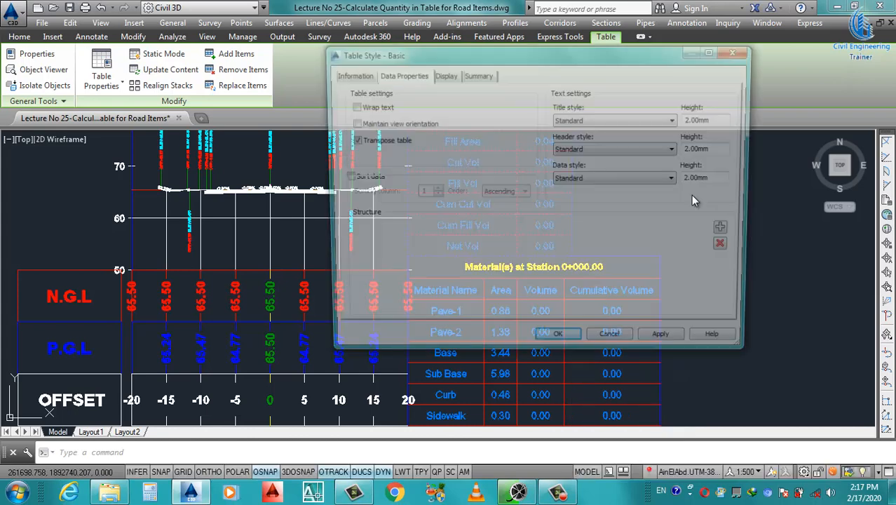
left_click_drag(726, 118, 659, 139)
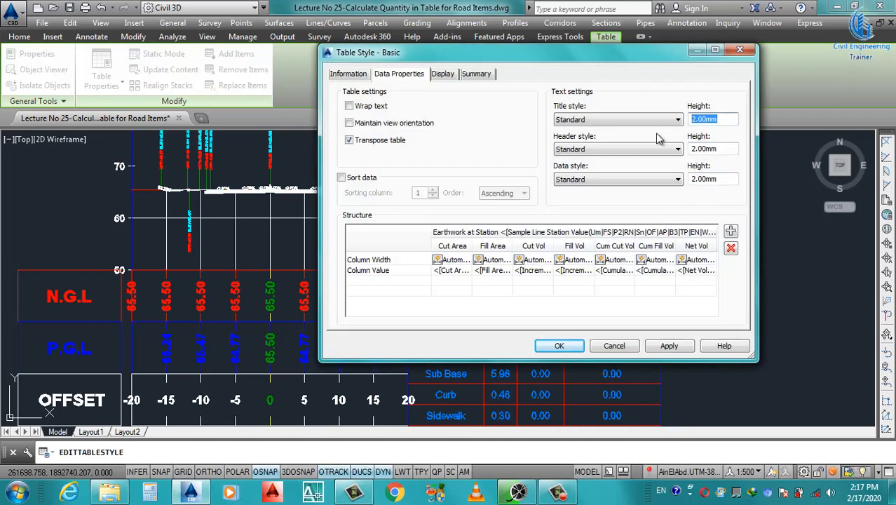
type("1.75")
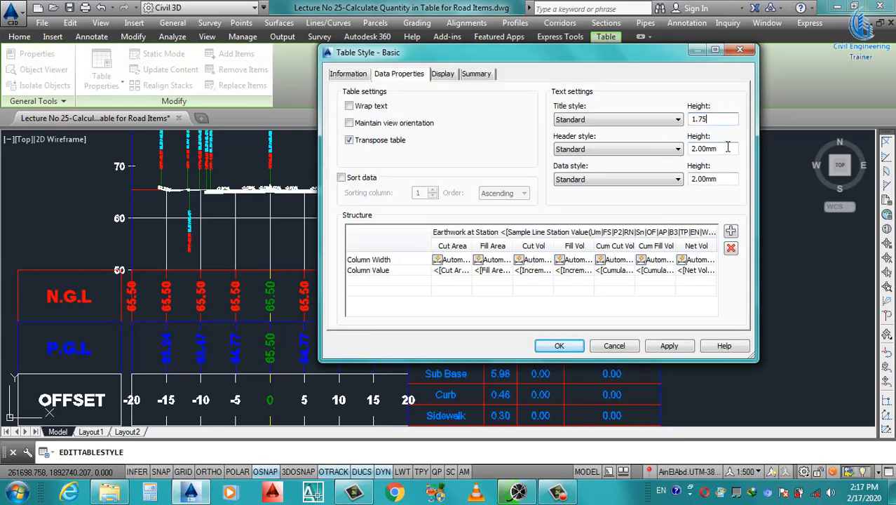
left_click_drag(728, 147, 652, 173)
type("1.")
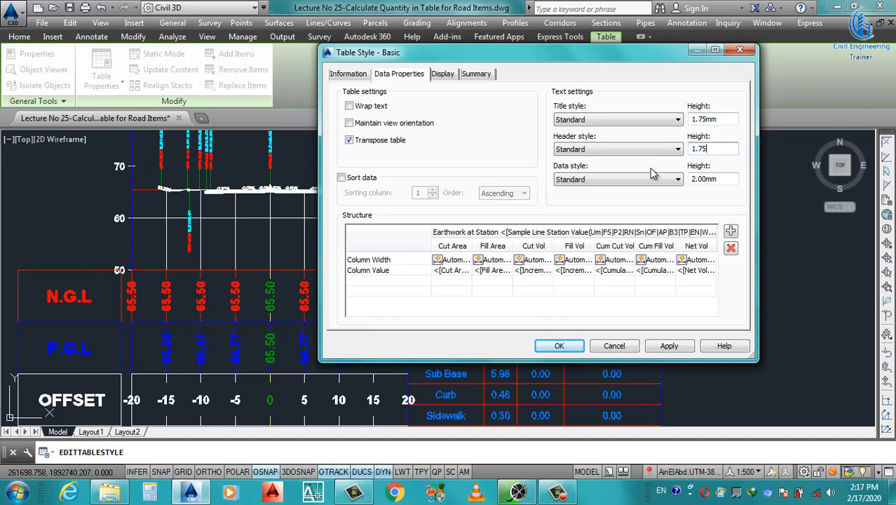
left_click_drag(701, 188, 653, 198)
type("1.75")
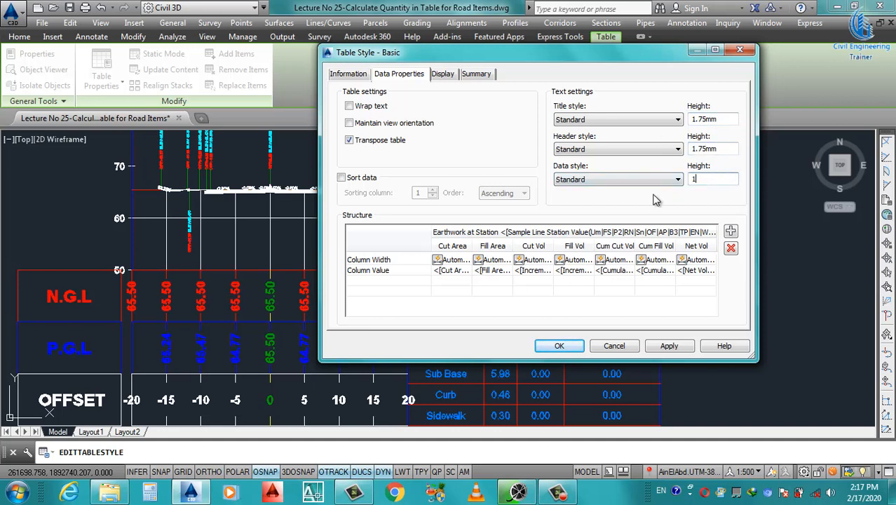
left_click(670, 347)
left_click(558, 346)
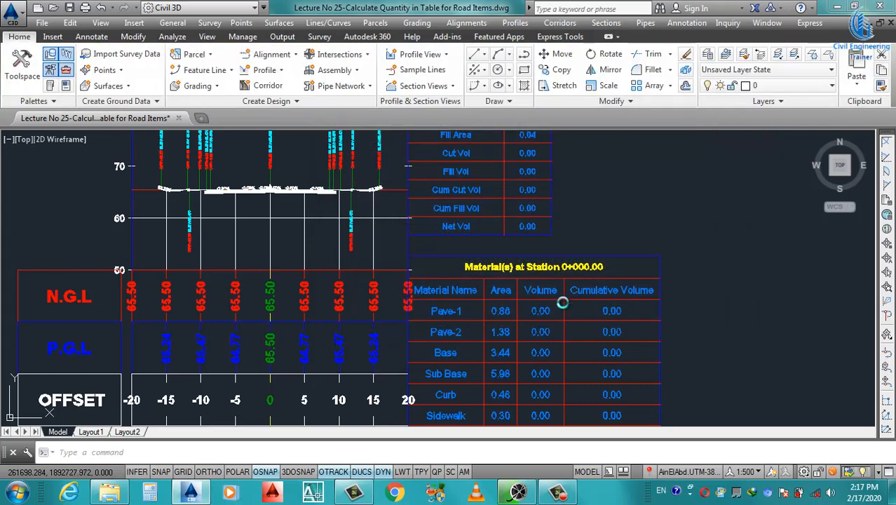
Set the title, header and data text heights of the material table's Basic style to 1.75 mm and apply it
left_click(553, 257)
right_click(553, 256)
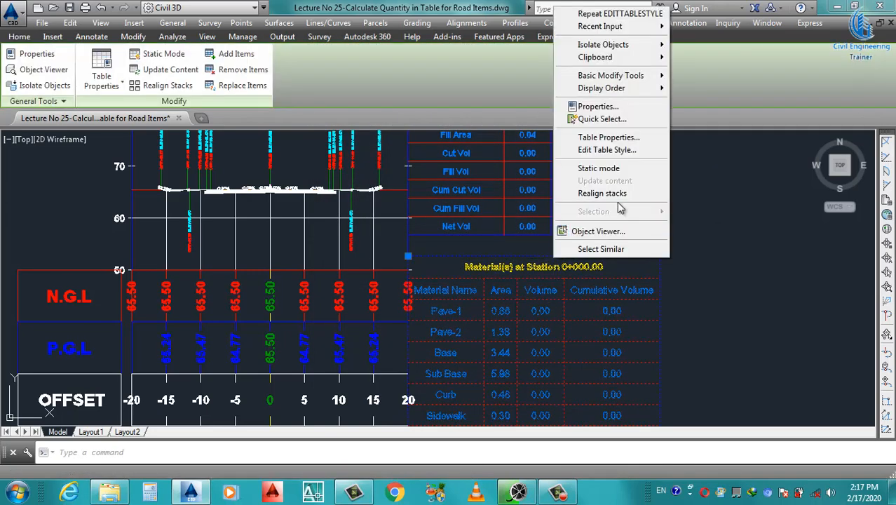
left_click(620, 150)
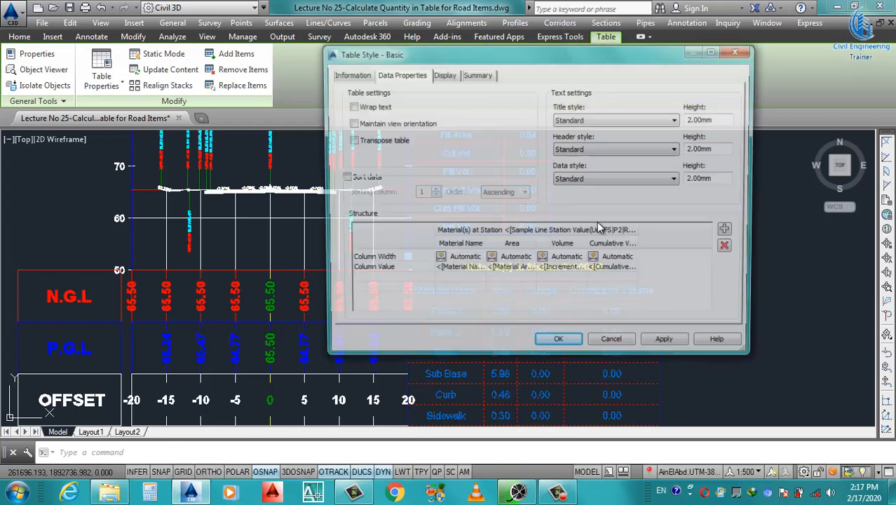
double_click(720, 120)
type("1.75")
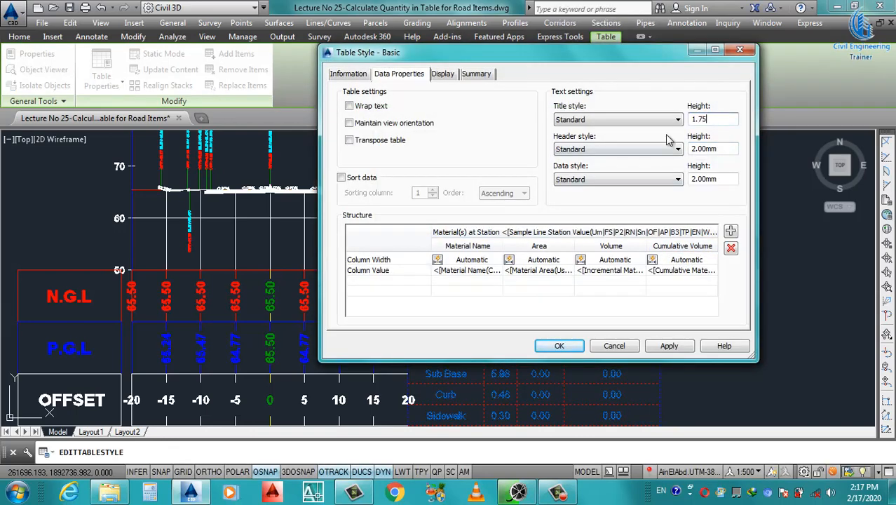
left_click(711, 149)
left_click_drag(722, 149, 654, 169)
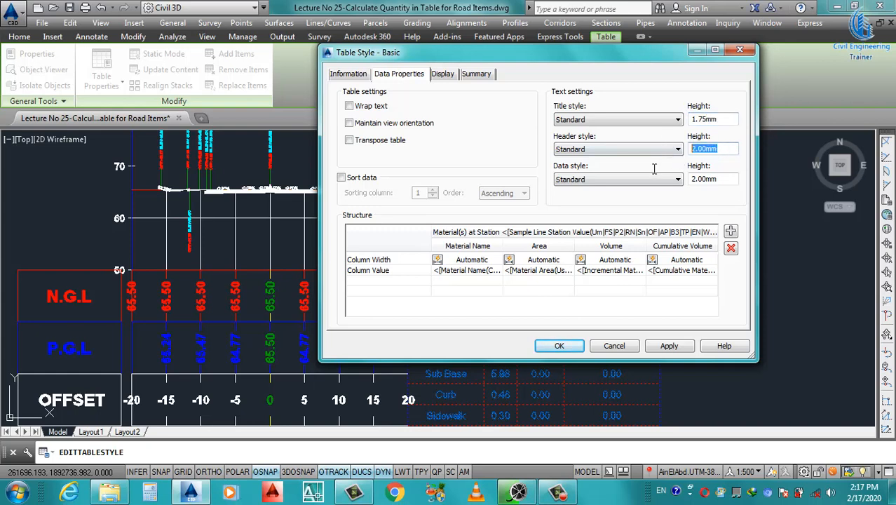
type("1.")
left_click(700, 180)
left_click_drag(721, 179, 640, 201)
type("1.")
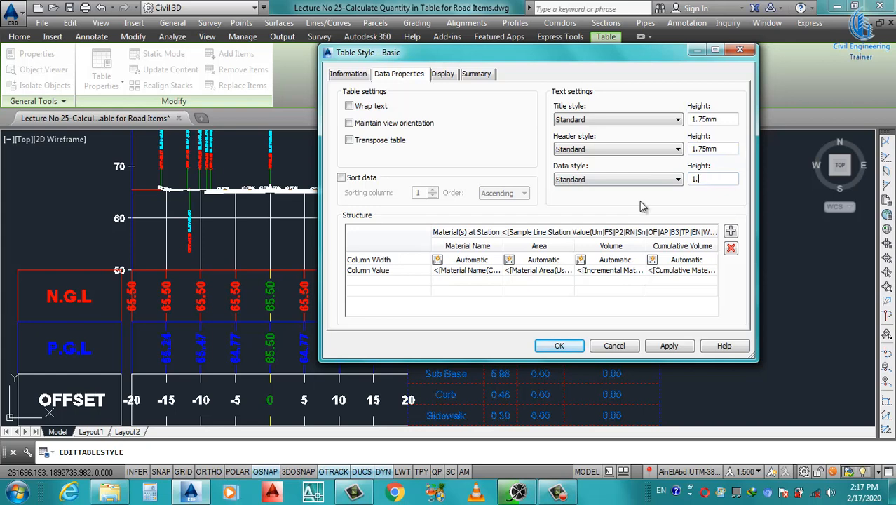
type("75")
left_click(666, 345)
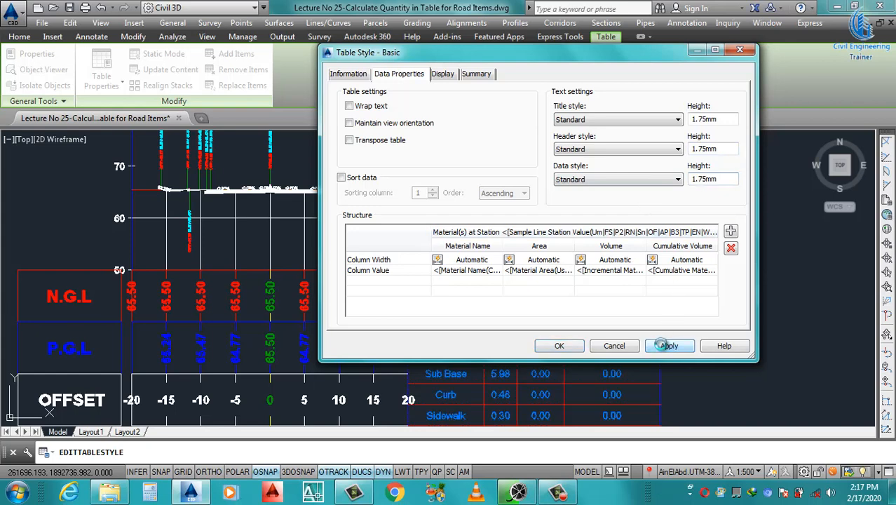
left_click(559, 345)
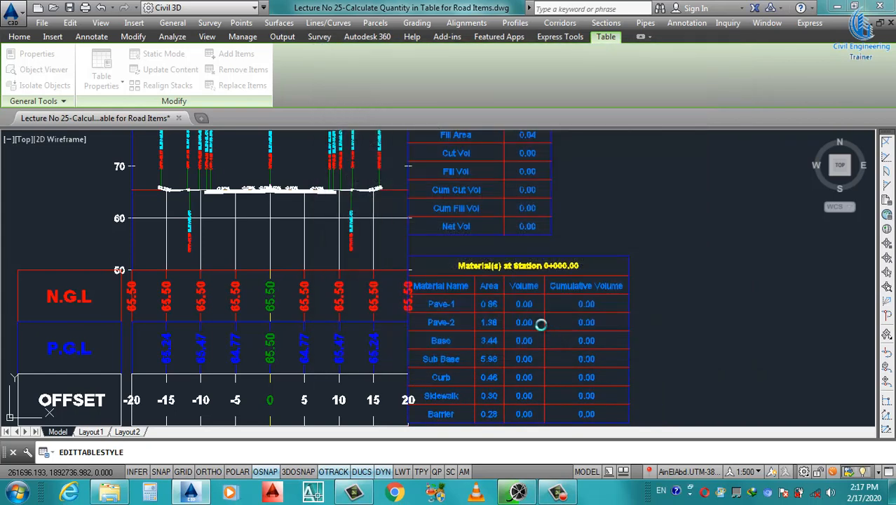
Select the section view at station 0+000.00 and update the layout of its section view group
scroll(505, 278, "down", 5)
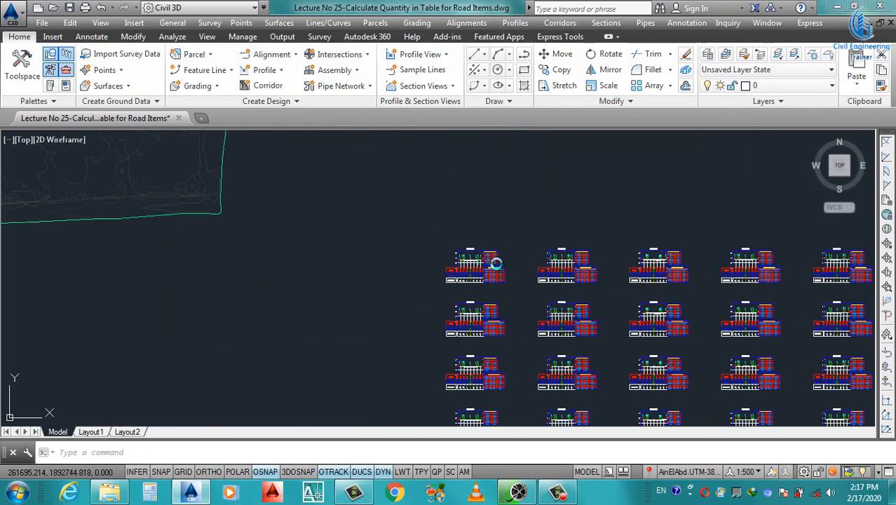
scroll(506, 278, "up", 3)
scroll(522, 284, "down", 1)
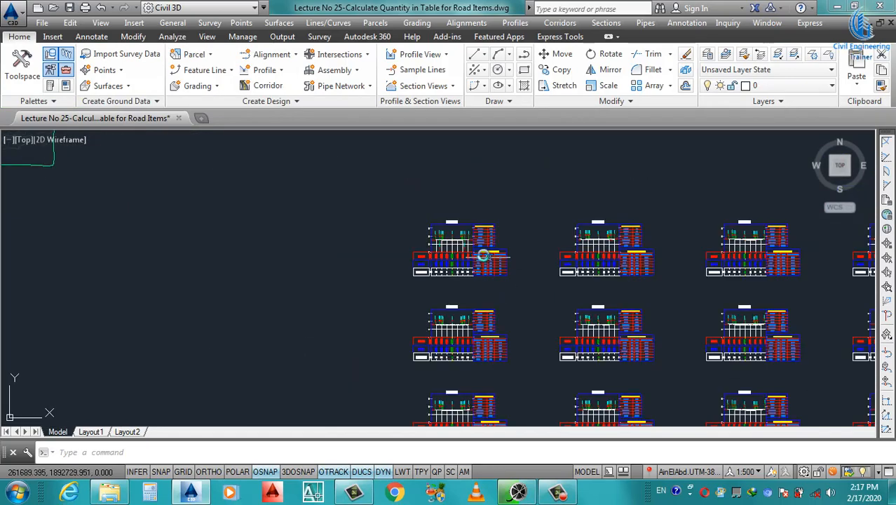
scroll(483, 266, "up", 4)
scroll(487, 286, "down", 4)
scroll(435, 245, "up", 4)
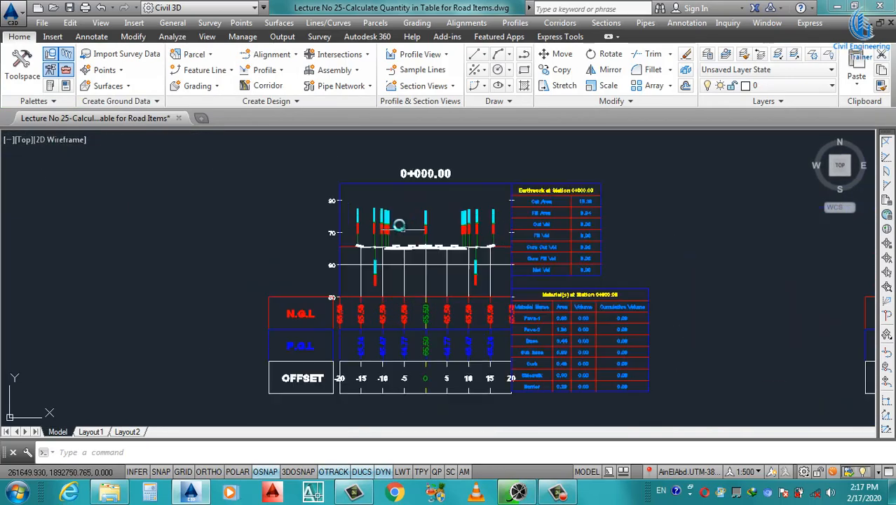
left_click(380, 182)
scroll(385, 203, "down", 4)
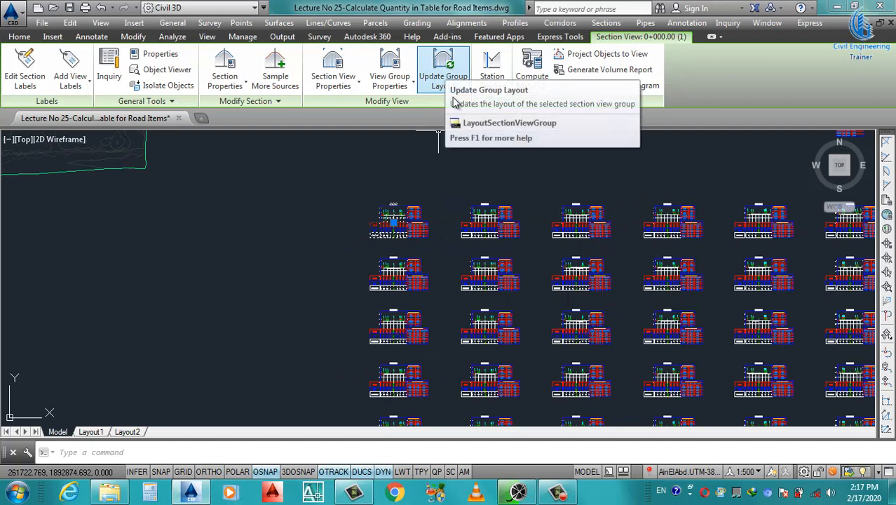
left_click(448, 65)
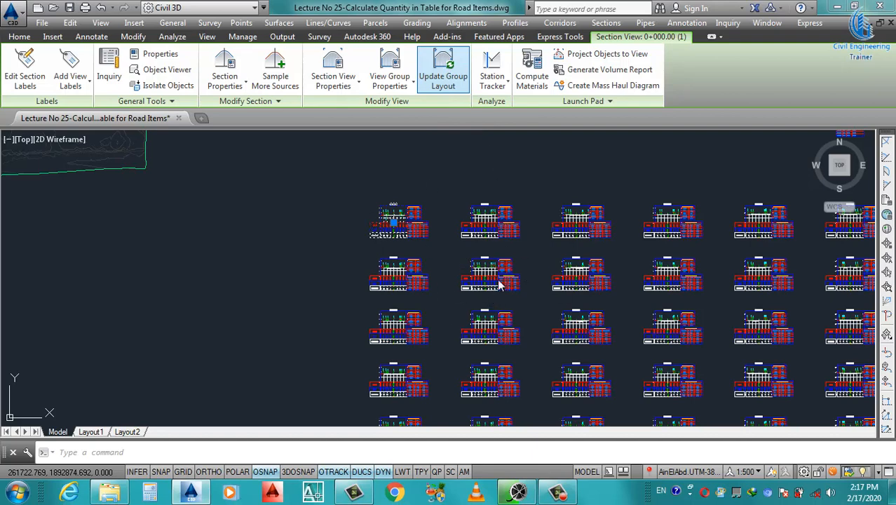
Examine the spacing of the updated section views and the fit of their earthwork and material tables, closing in on station 0+000.00
scroll(372, 210, "up", 6)
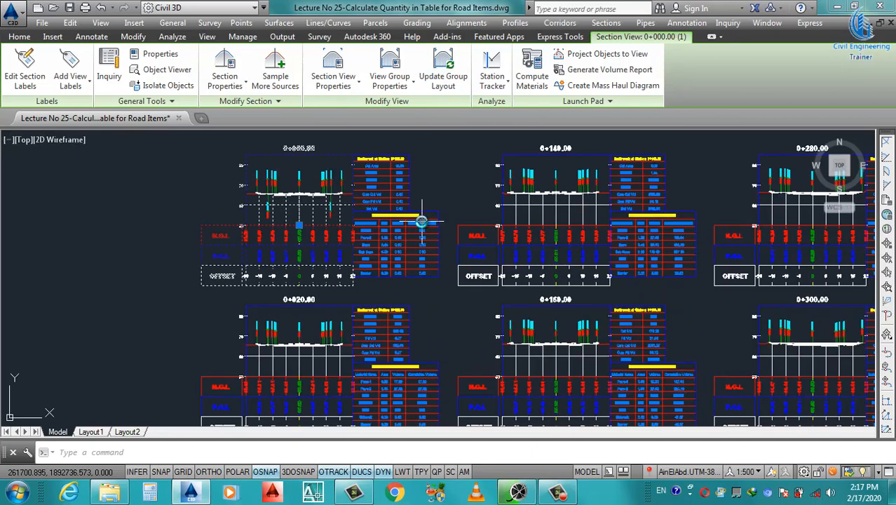
scroll(436, 288, "down", 8)
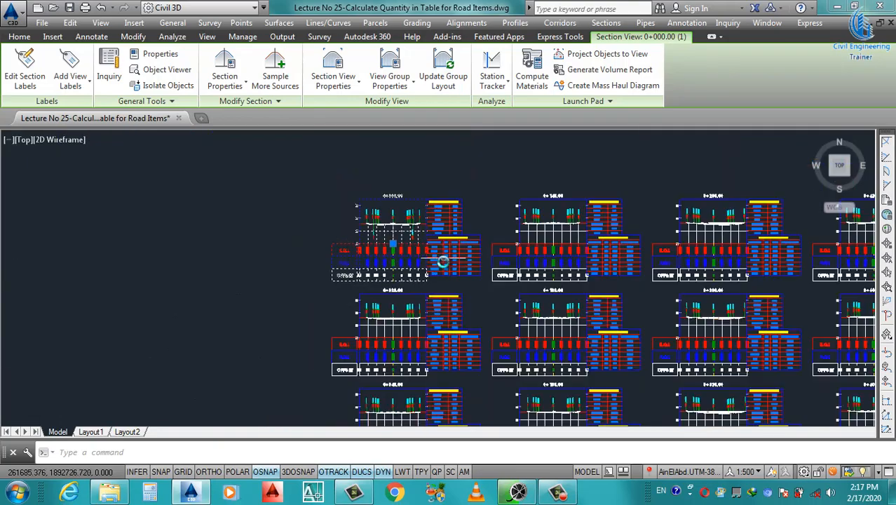
scroll(436, 289, "down", 5)
scroll(469, 316, "up", 5)
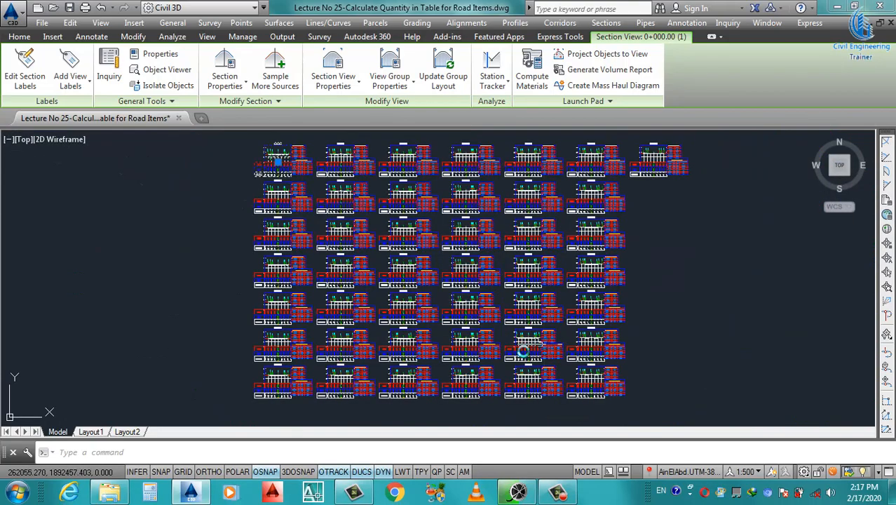
scroll(463, 351, "down", 2)
scroll(460, 362, "up", 3)
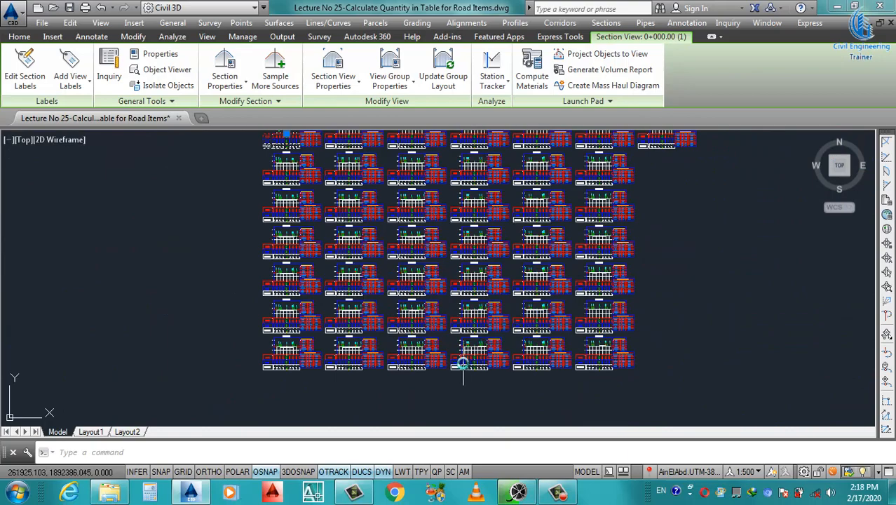
scroll(467, 335, "down", 4)
scroll(466, 333, "up", 4)
scroll(468, 329, "down", 2)
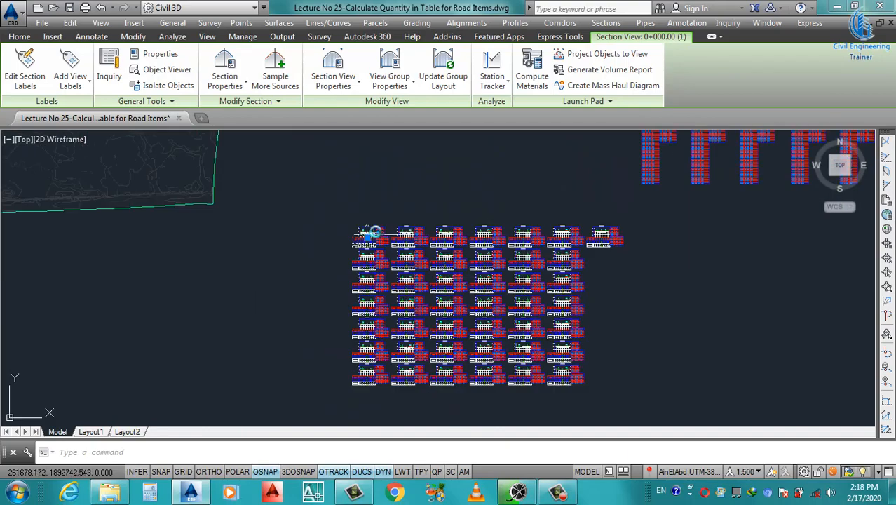
scroll(375, 230, "up", 4)
scroll(358, 235, "up", 6)
key("Escape")
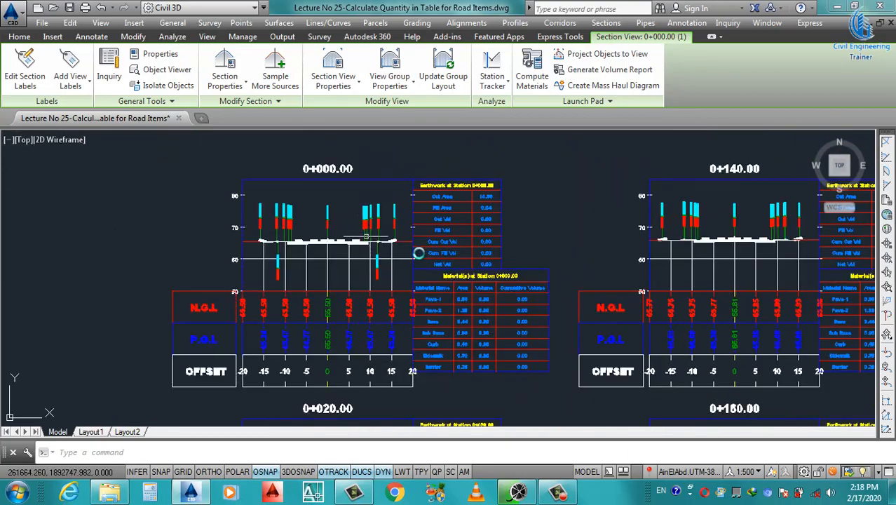
scroll(431, 264, "down", 4)
scroll(384, 239, "up", 4)
scroll(448, 256, "down", 4)
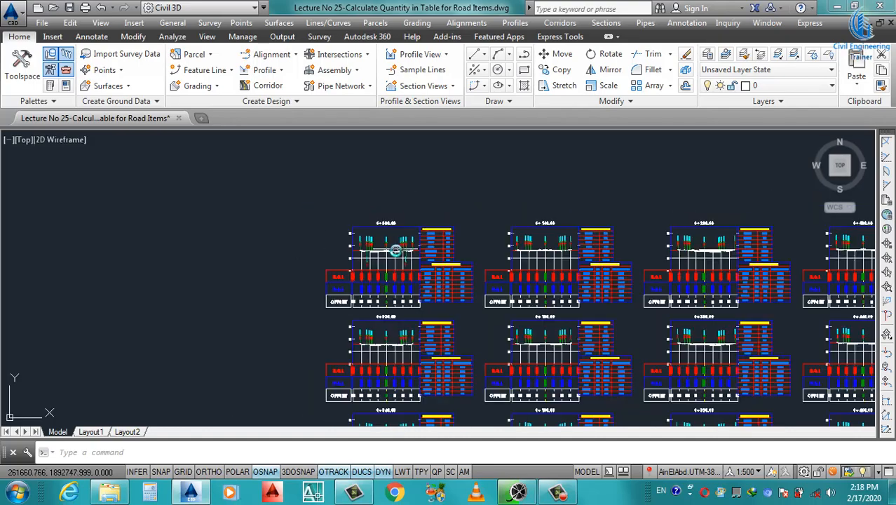
scroll(443, 255, "down", 2)
scroll(393, 242, "up", 4)
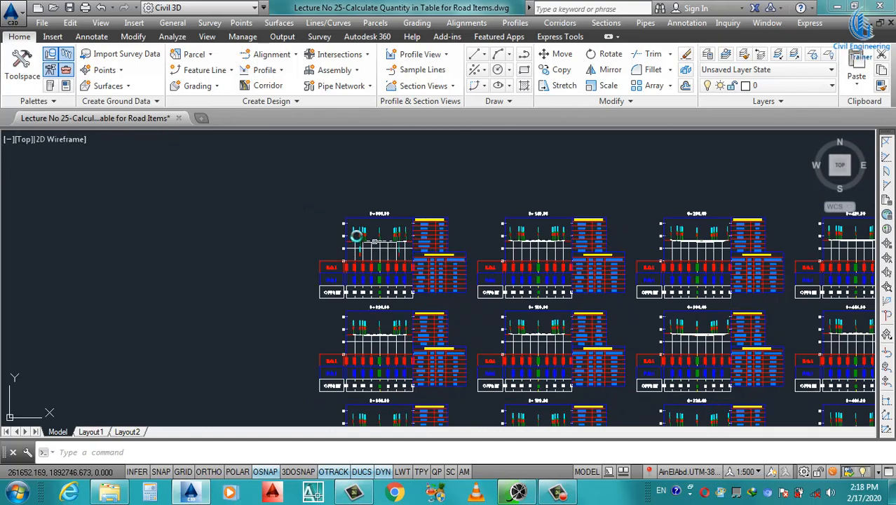
scroll(354, 231, "up", 3)
scroll(459, 259, "down", 3)
scroll(460, 258, "up", 4)
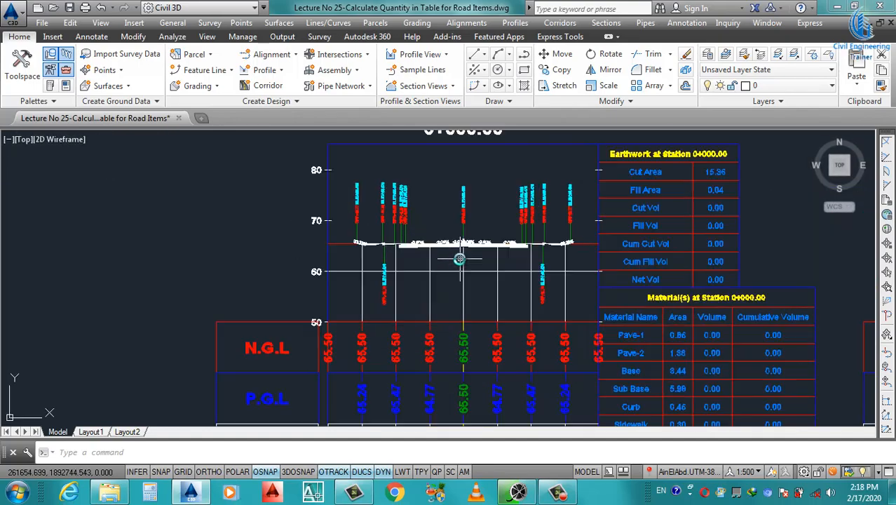
Review the whole drawing, including the corridor plan, profile view, total volume tables and section view grid
scroll(420, 257, "down", 4)
scroll(458, 265, "down", 3)
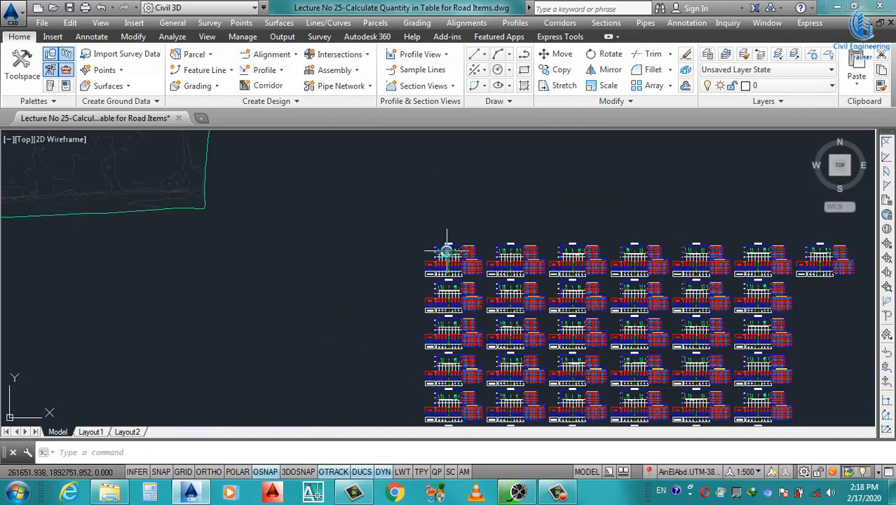
scroll(435, 256, "down", 2)
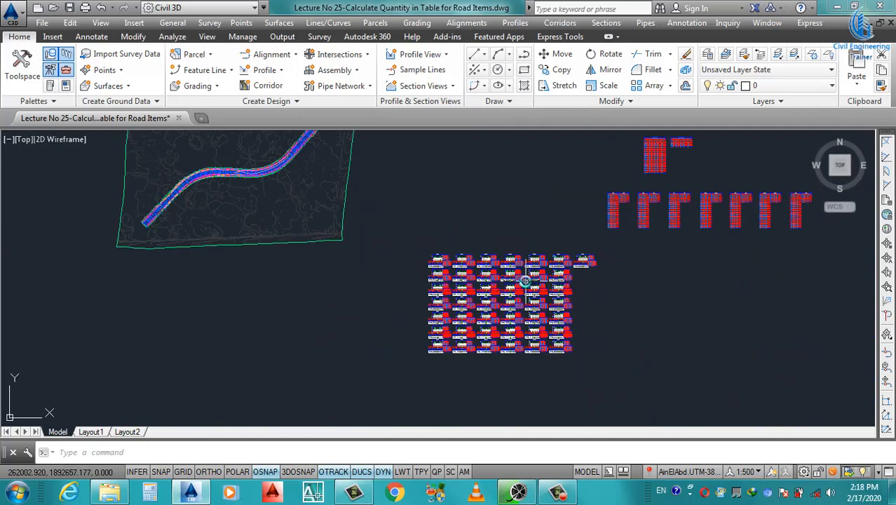
scroll(525, 279, "down", 2)
scroll(636, 217, "up", 2)
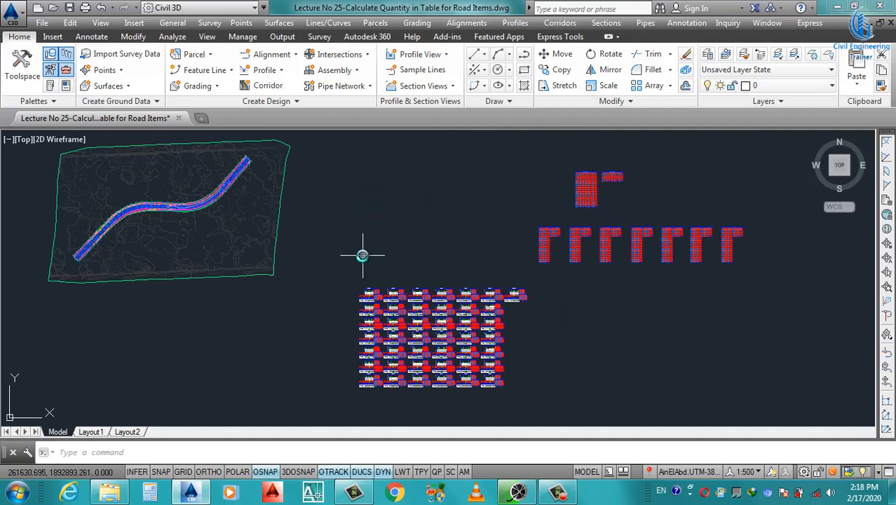
scroll(322, 242, "down", 3)
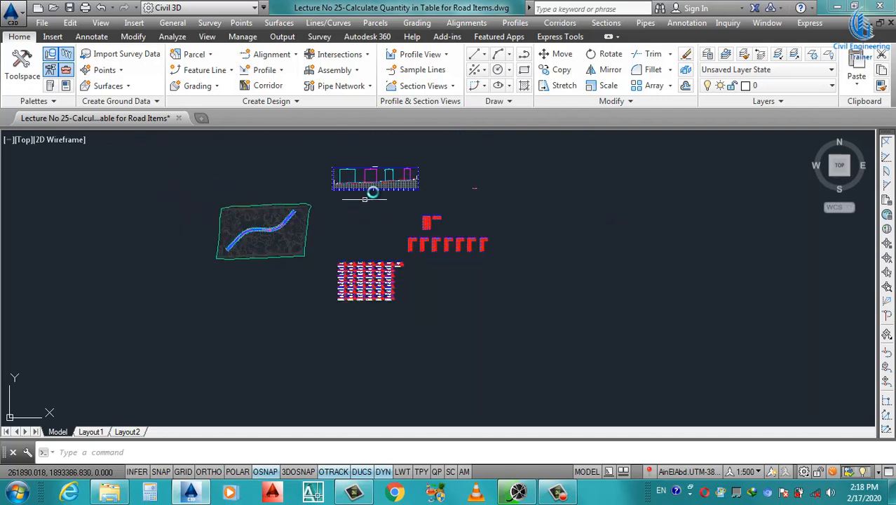
scroll(373, 193, "up", 5)
scroll(599, 194, "down", 5)
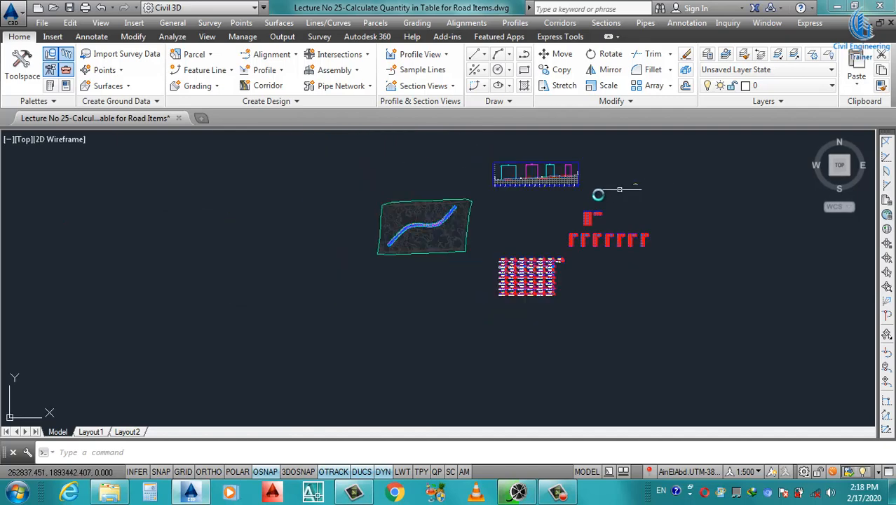
scroll(474, 202, "up", 3)
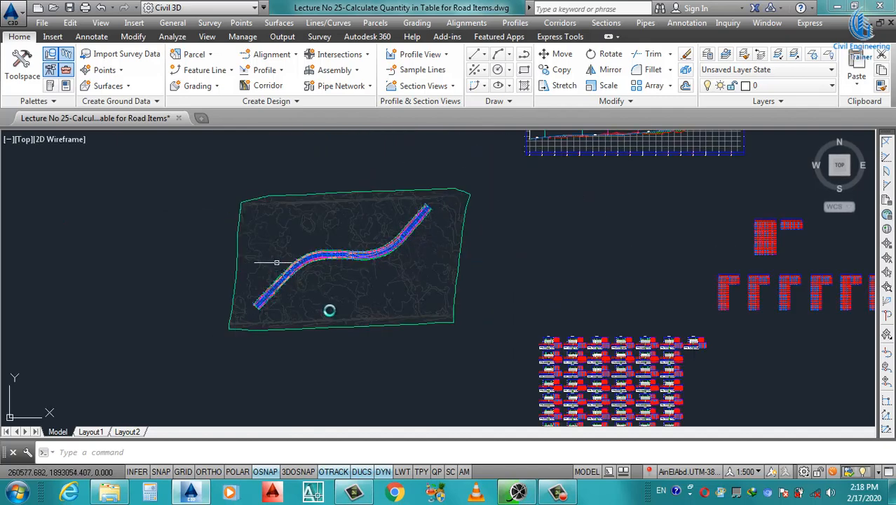
scroll(455, 226, "down", 3)
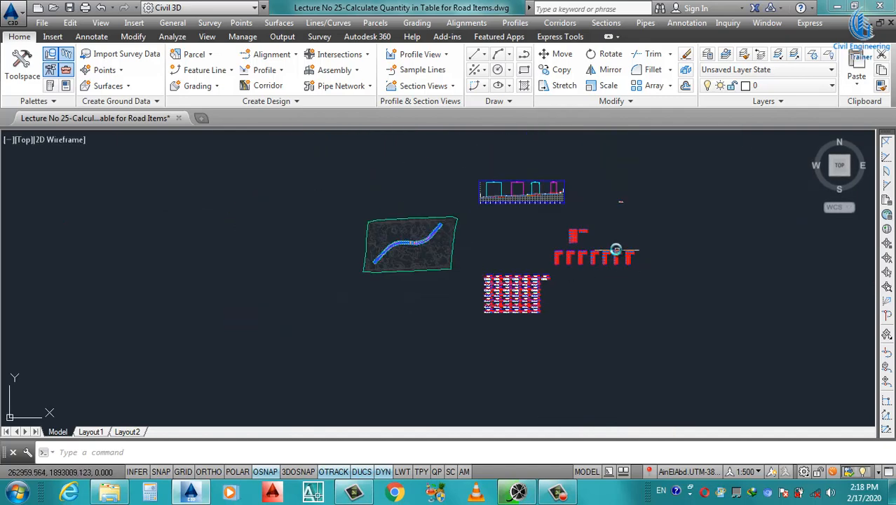
Examine the total volume tables, the row of material tables below them and the section view grid with its tables
scroll(599, 254, "up", 5)
scroll(556, 183, "up", 2)
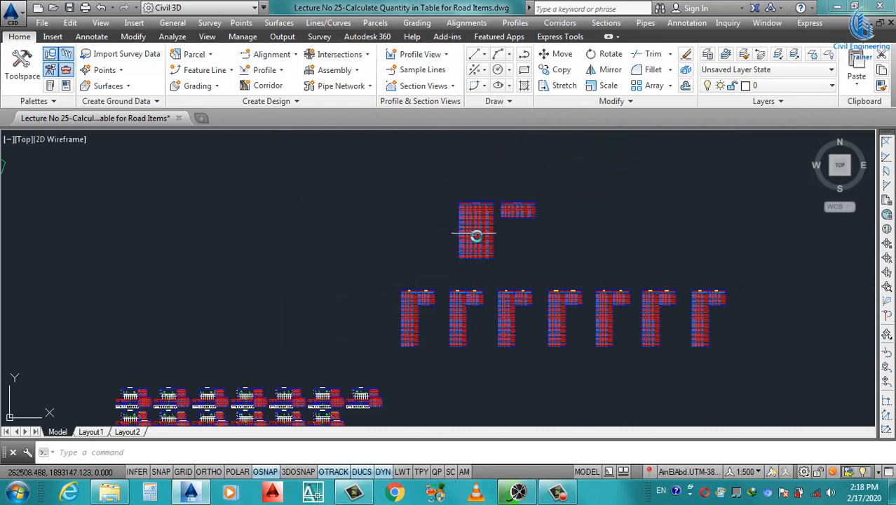
scroll(552, 226, "down", 3)
scroll(315, 361, "up", 3)
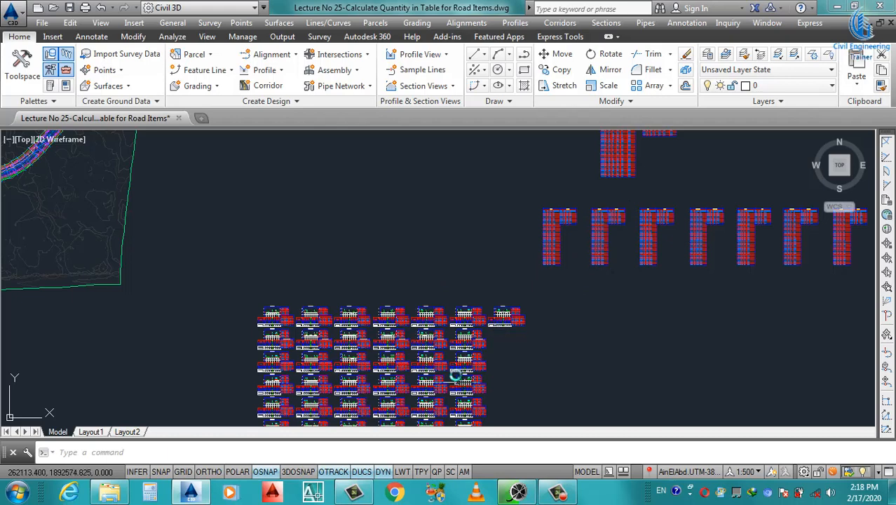
scroll(478, 306, "down", 3)
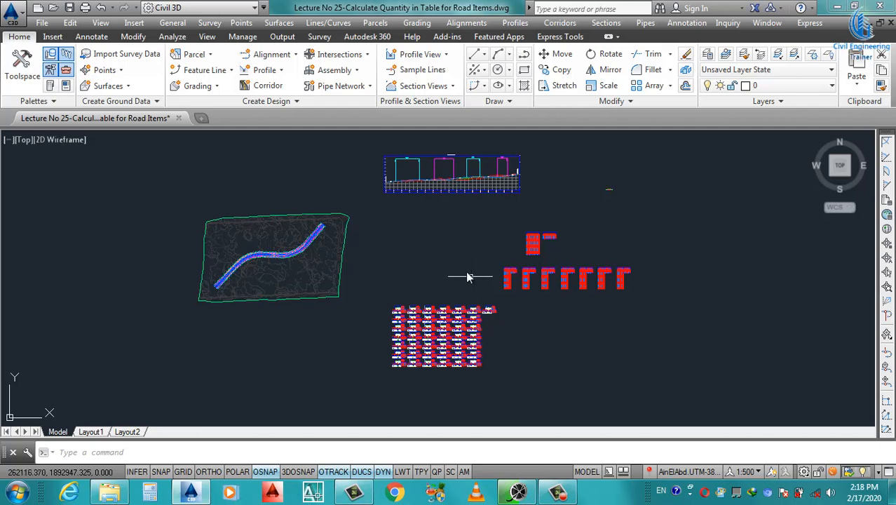
left_click(444, 280)
left_click(443, 280)
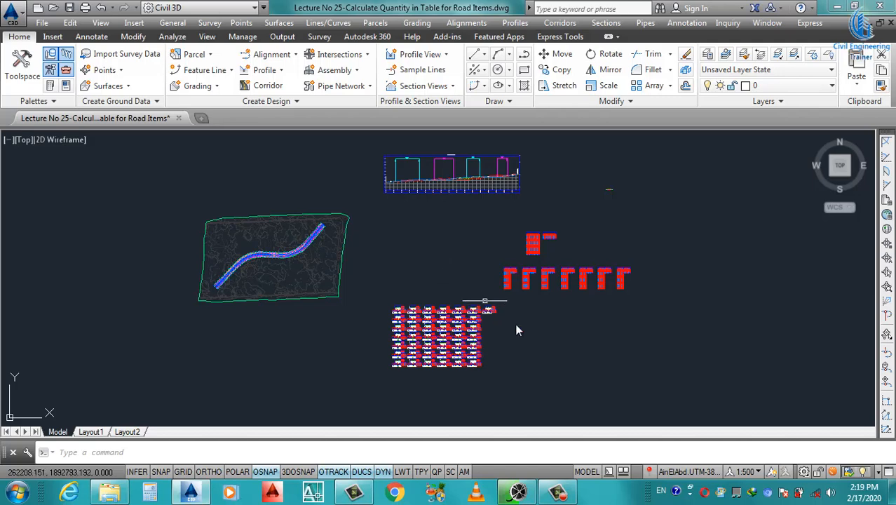
scroll(531, 323, "up", 5)
scroll(539, 300, "down", 3)
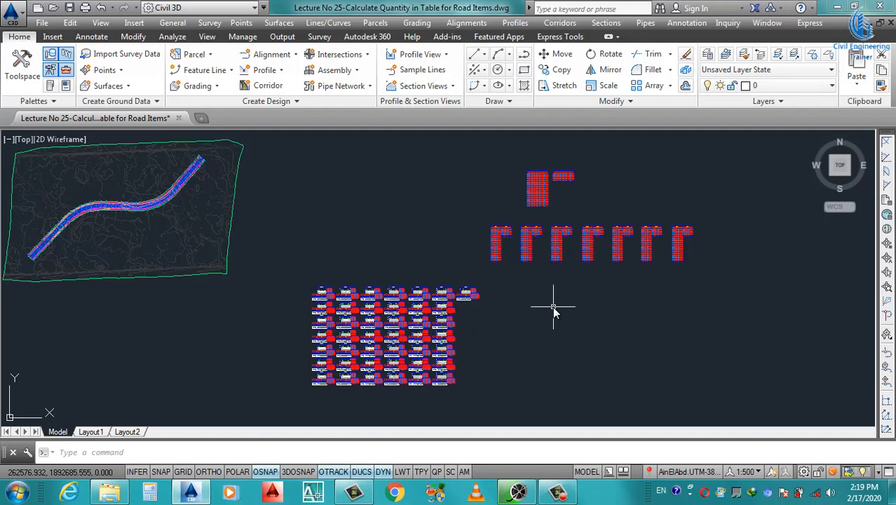
scroll(519, 282, "down", 1)
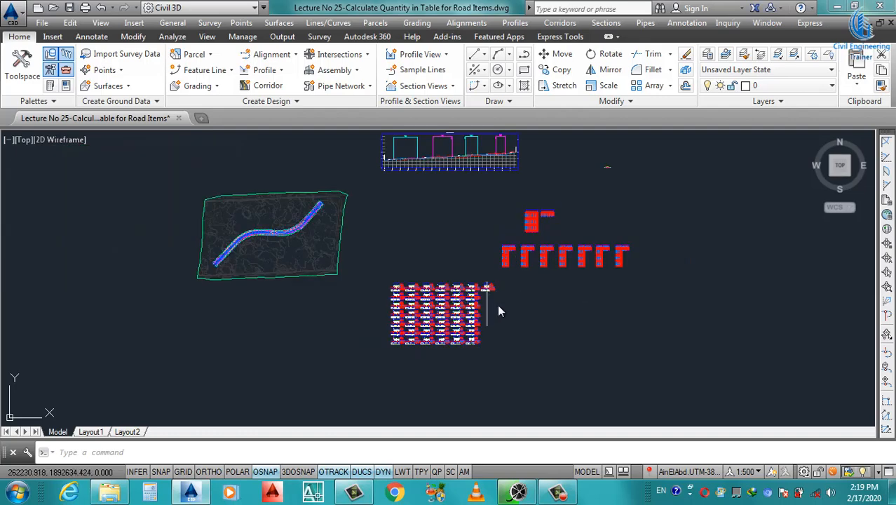
scroll(508, 305, "down", 1)
scroll(519, 296, "up", 3)
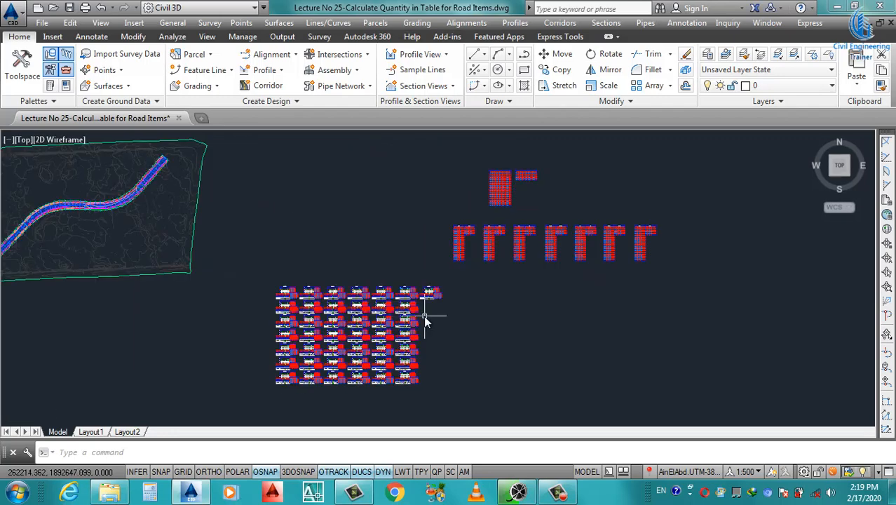
scroll(425, 319, "up", 1)
scroll(437, 328, "down", 1)
scroll(449, 298, "down", 1)
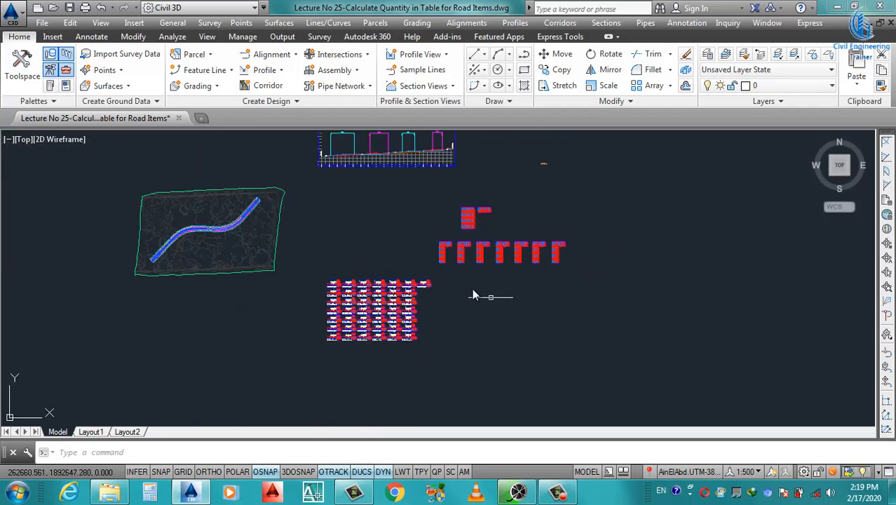
scroll(436, 296, "down", 1)
scroll(444, 287, "up", 1)
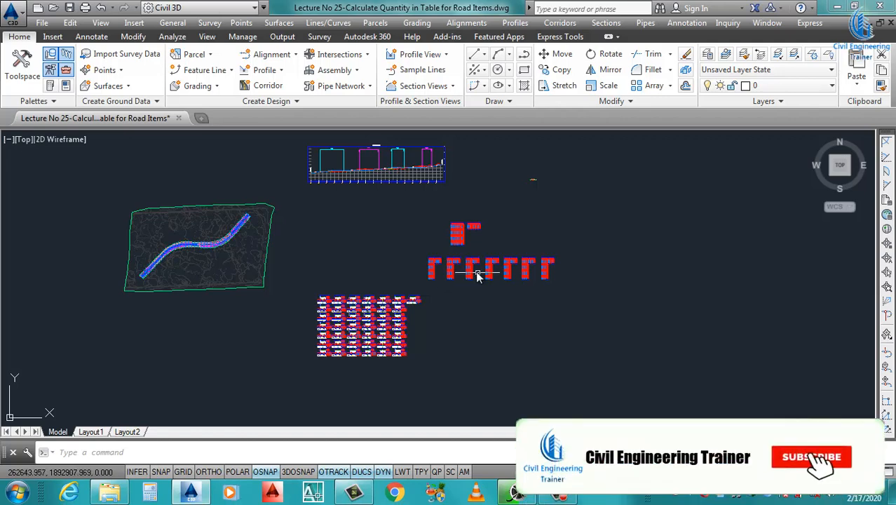
scroll(471, 294, "down", 2)
scroll(470, 301, "up", 2)
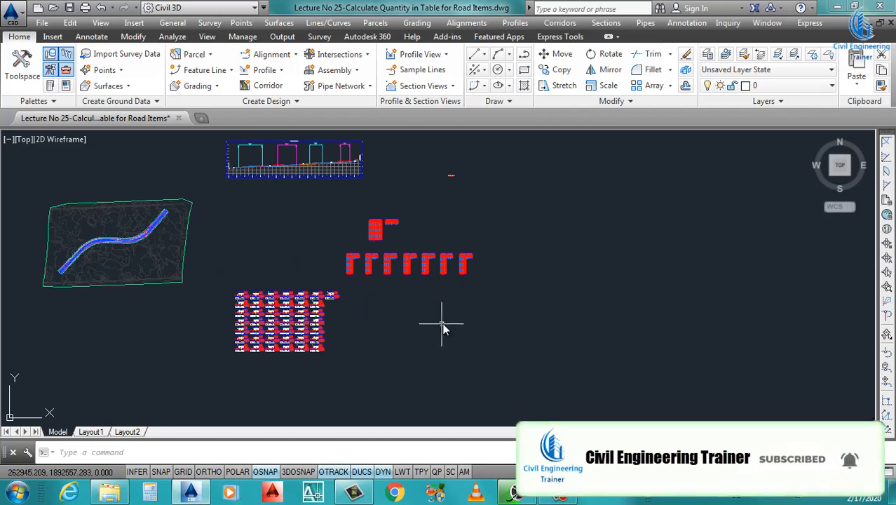
scroll(441, 326, "down", 2)
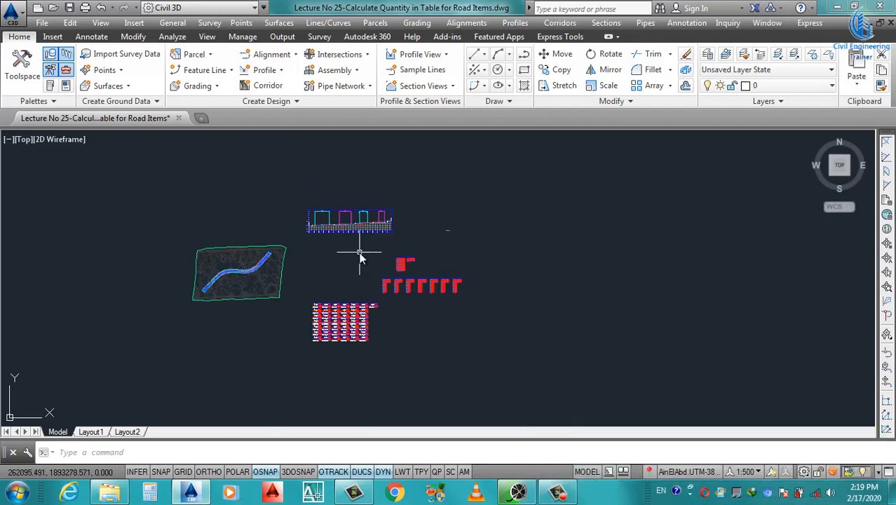